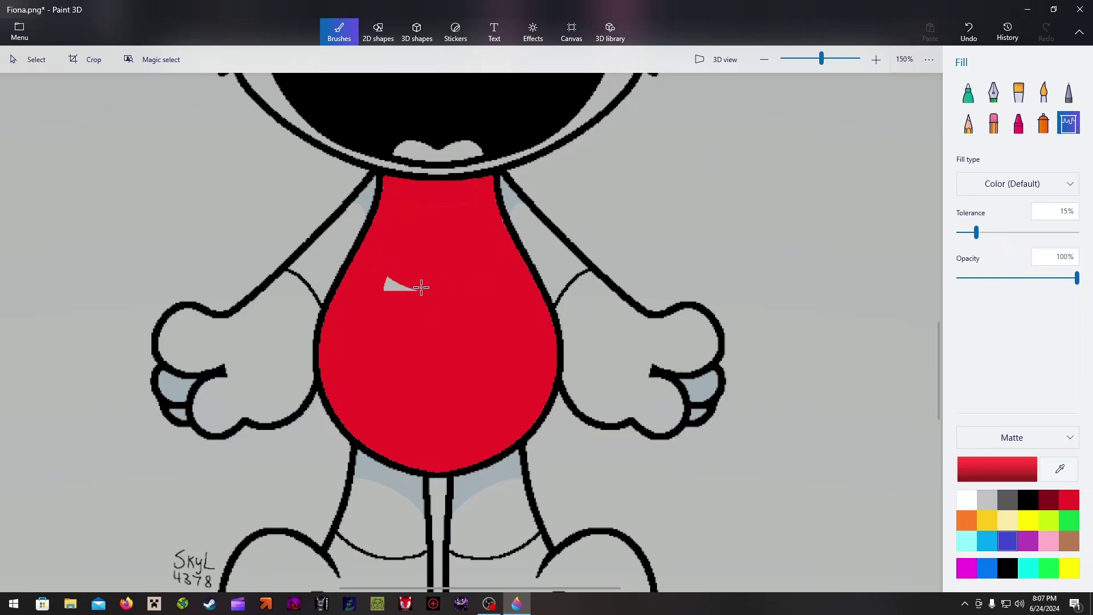
Fill both upper arms and both upper legs of the character with the bright red.
click(346, 237)
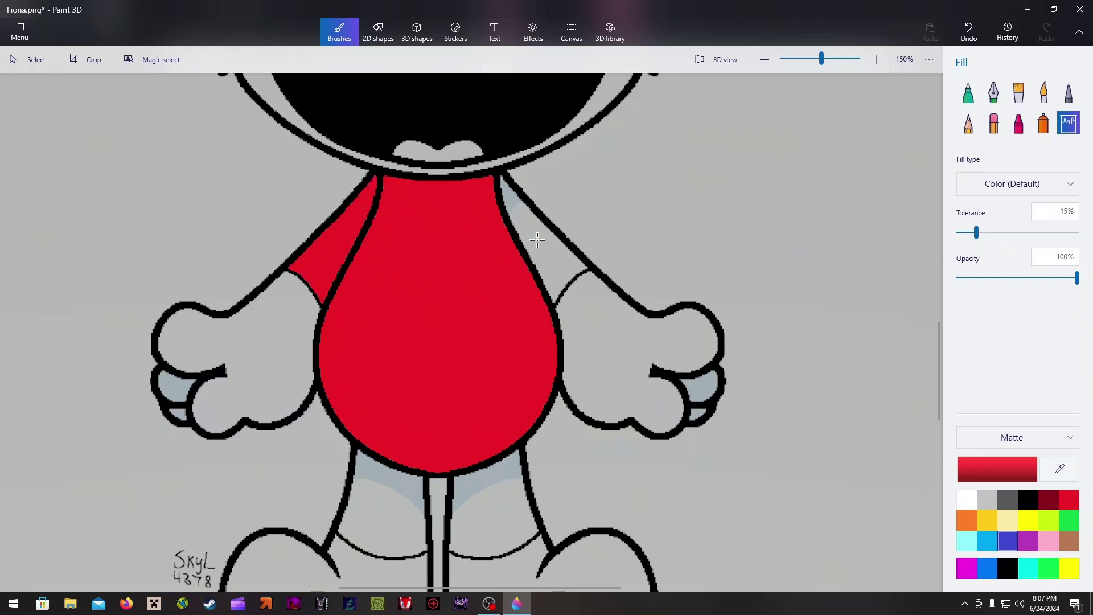
click(524, 222)
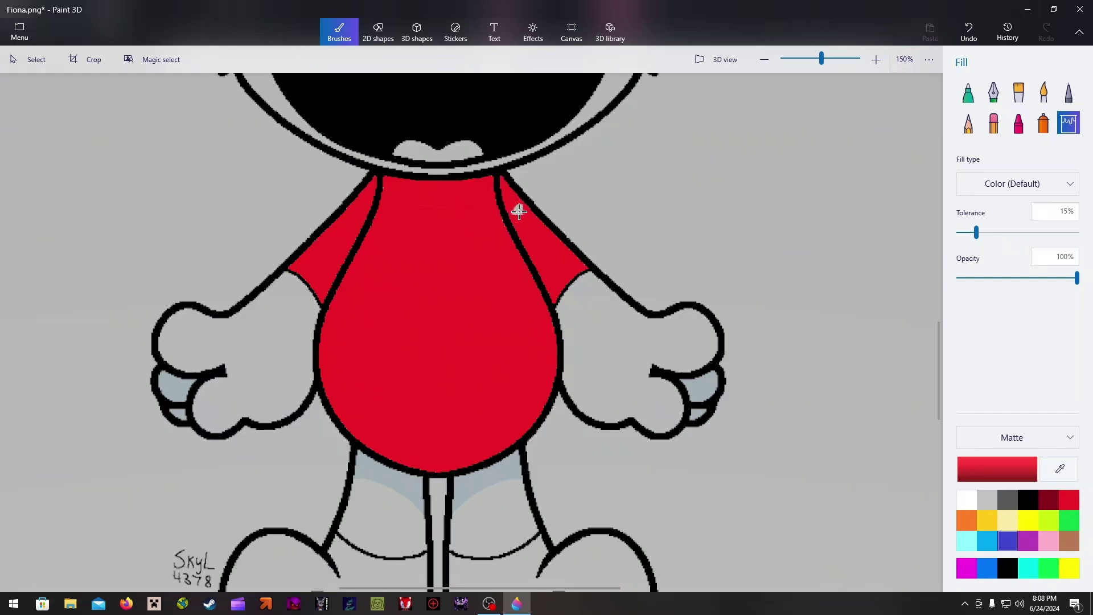
click(488, 484)
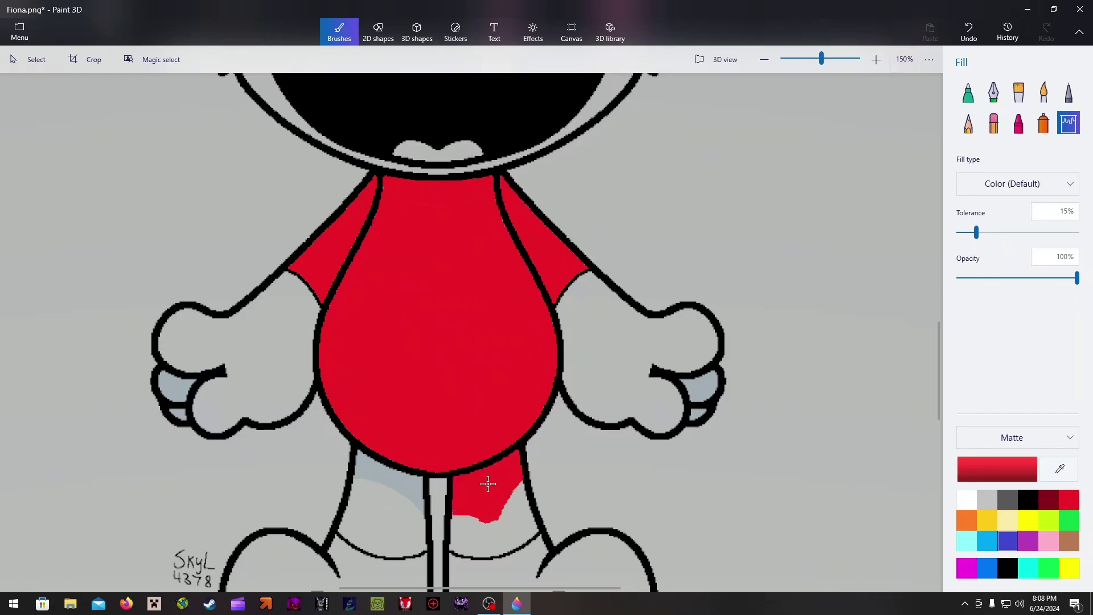
click(501, 520)
click(378, 528)
click(388, 500)
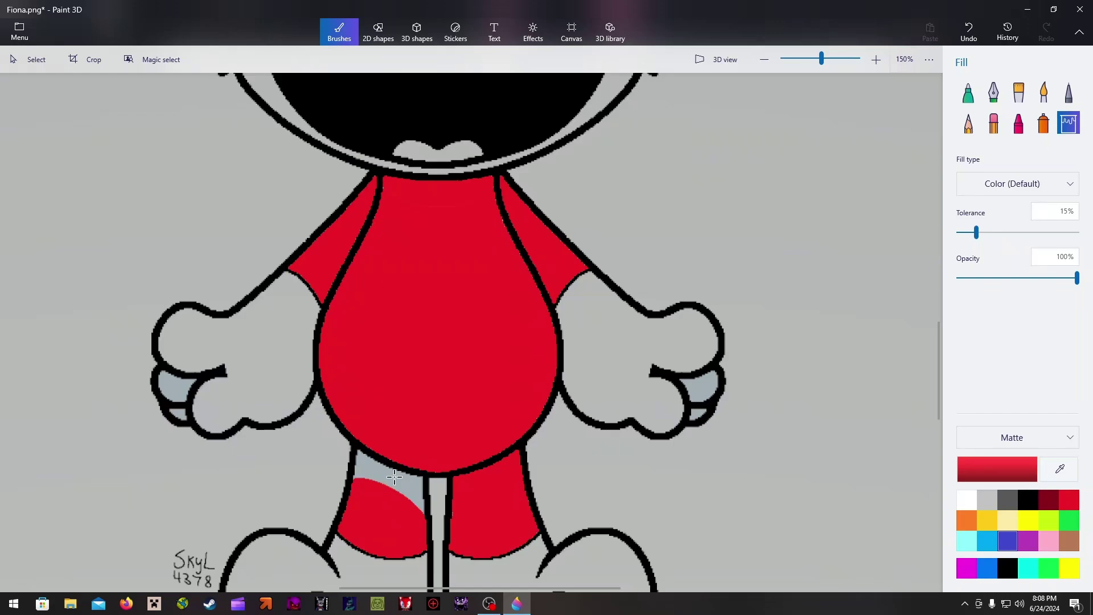
click(395, 479)
Fill the hand and fingers on the image's right side with the dark red palette colour.
click(1049, 502)
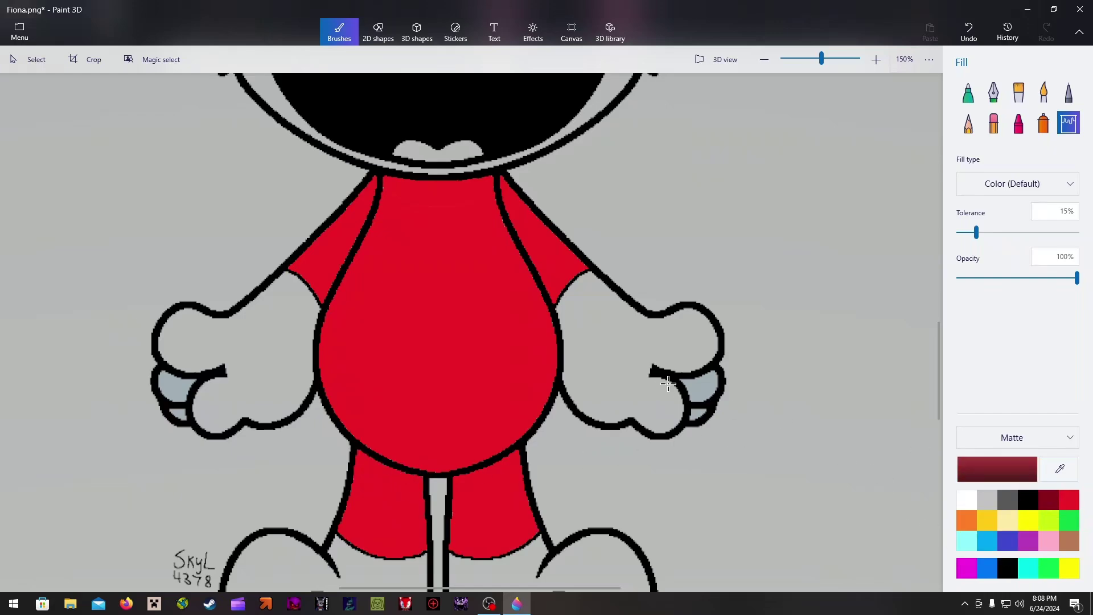
click(659, 350)
click(704, 394)
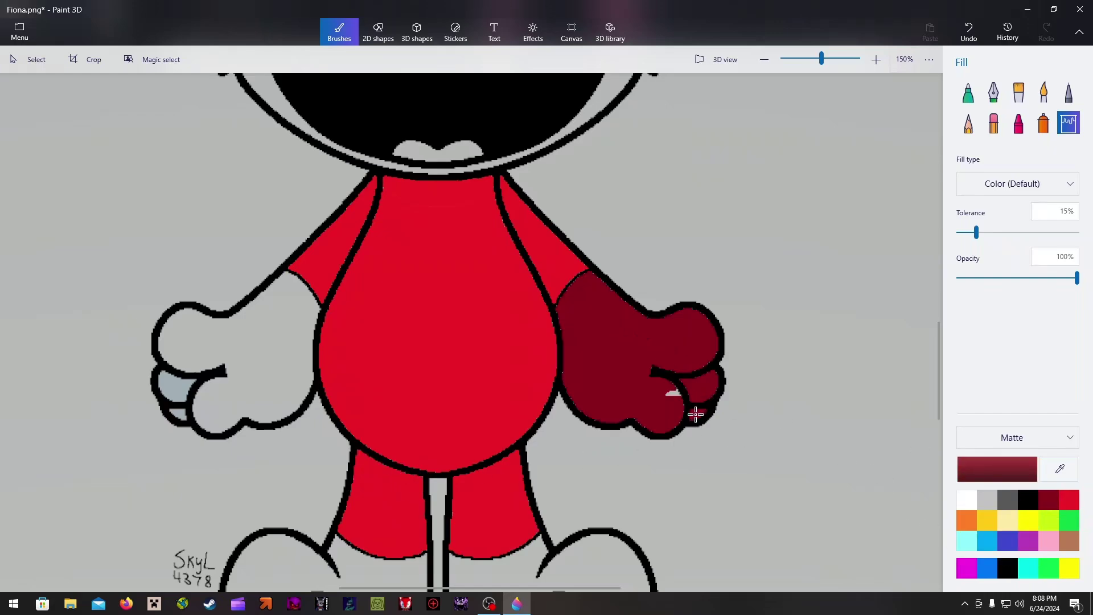
Lighten the dark red to crimson ba072a and fill both hands and their fingers with it.
click(997, 468)
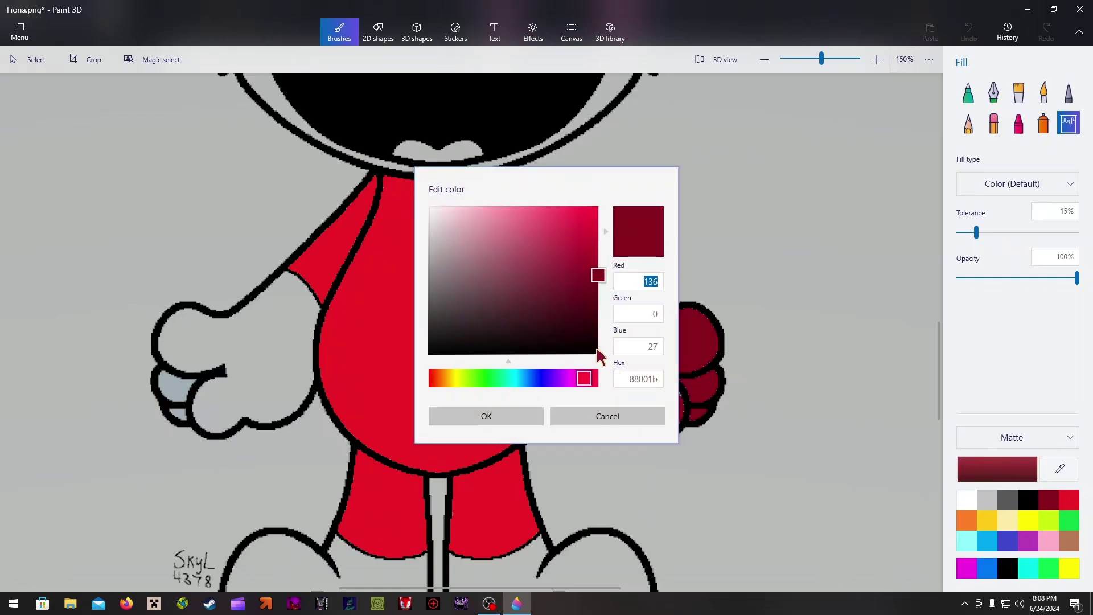
drag(595, 280, 594, 256)
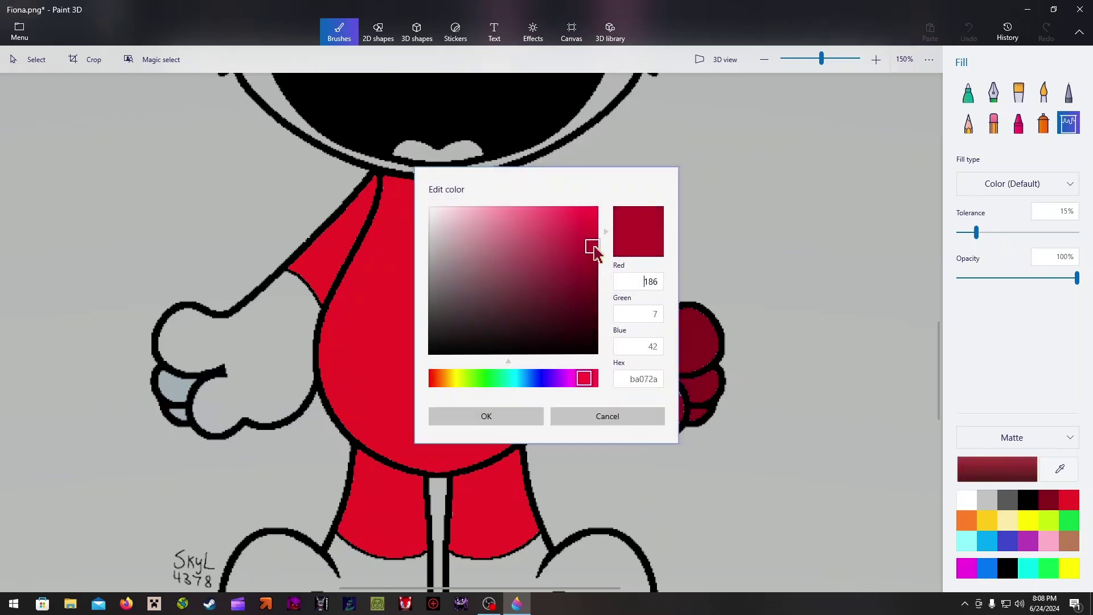
click(517, 422)
click(664, 356)
click(694, 394)
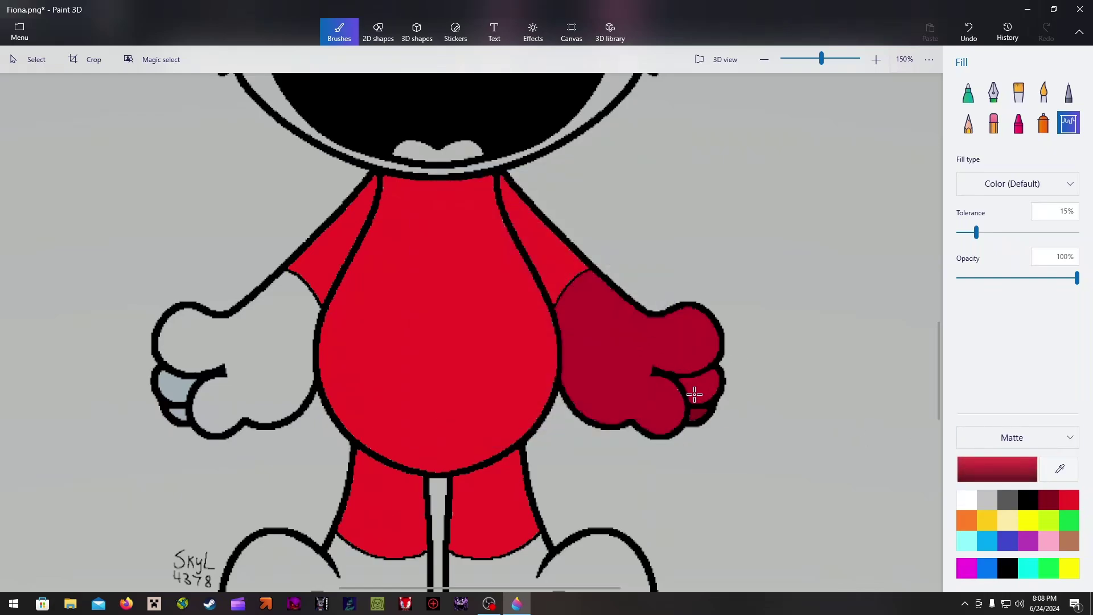
click(240, 388)
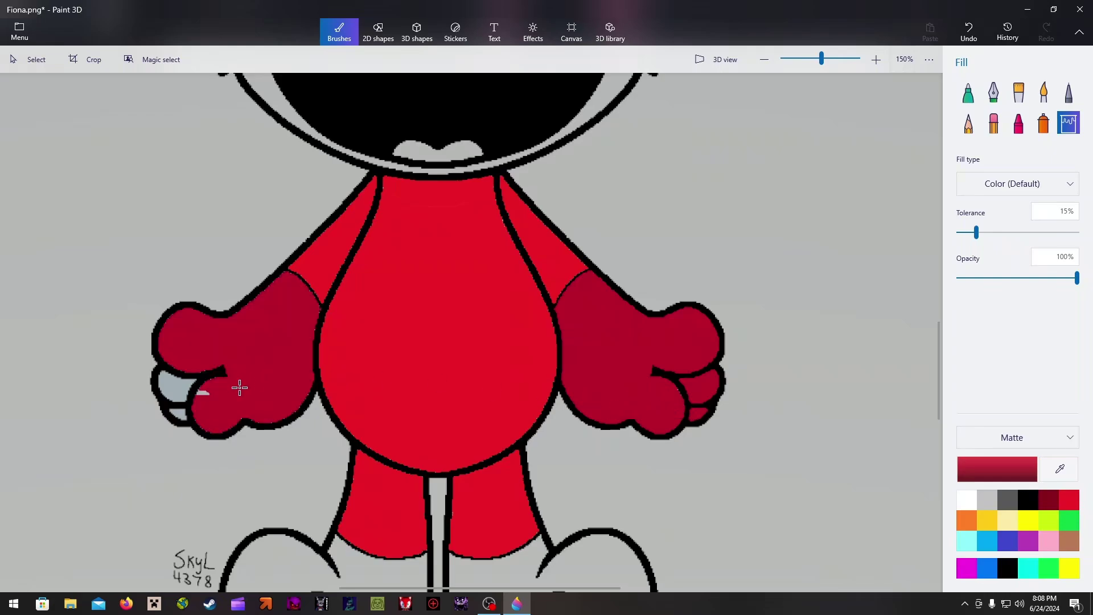
click(181, 388)
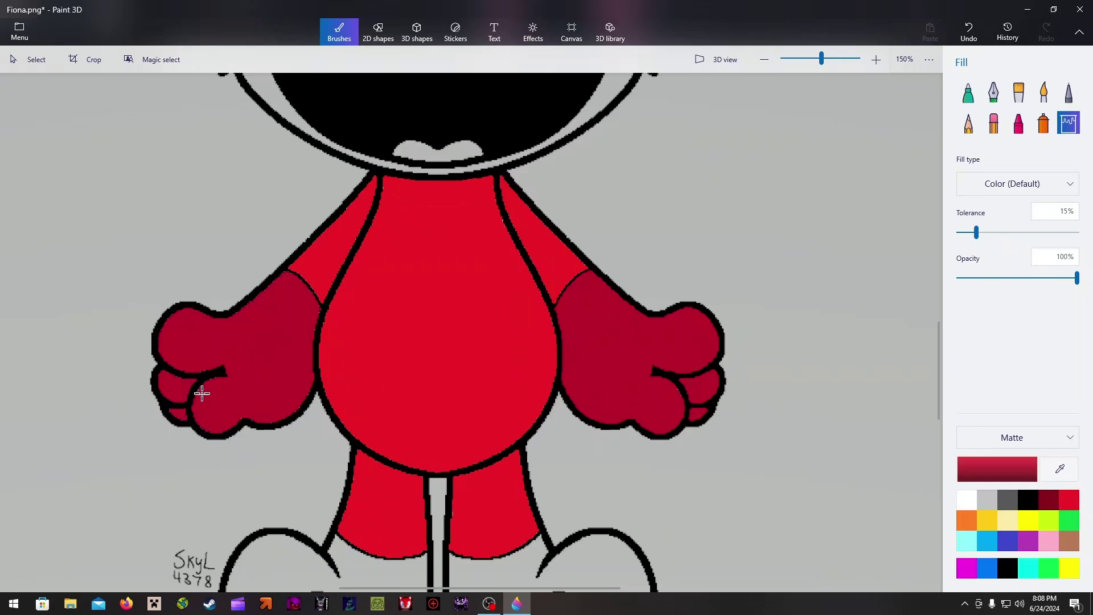
click(256, 401)
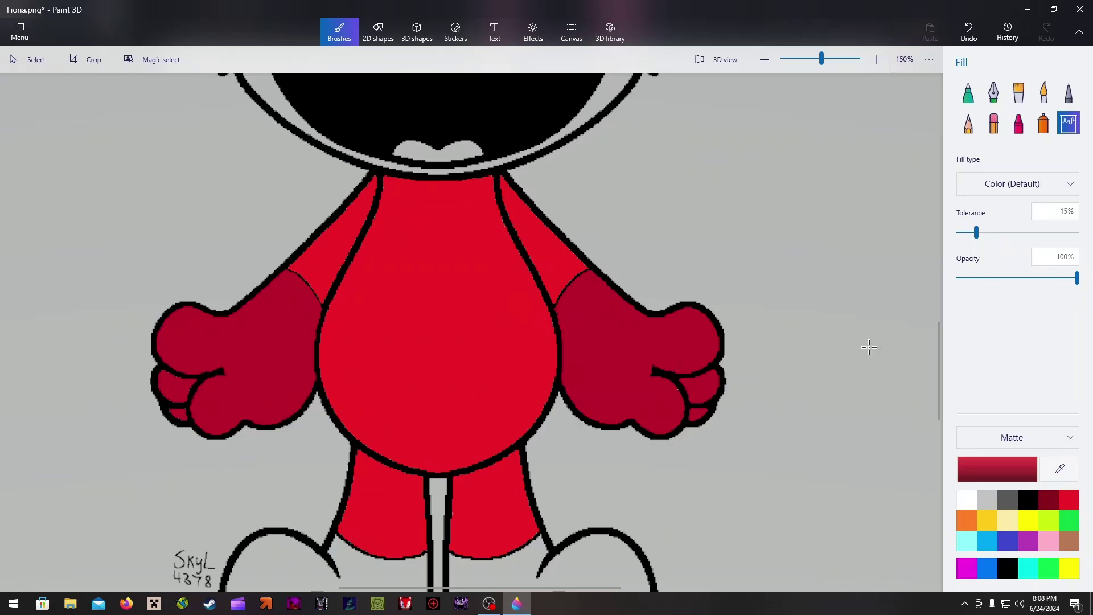
Fill both of the character's feet with the same crimson.
drag(940, 370, 930, 414)
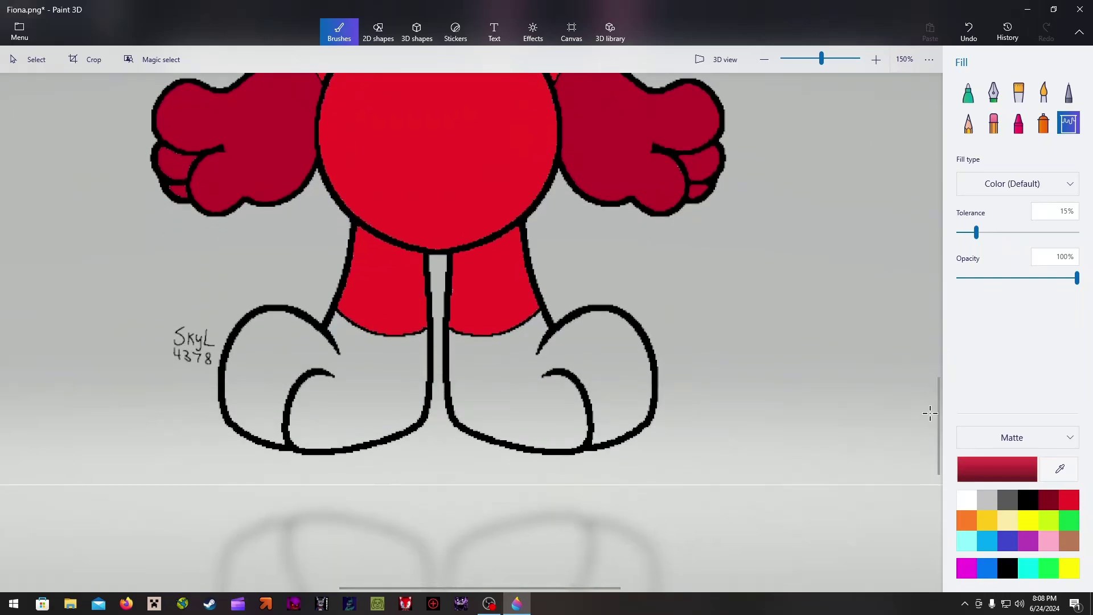
click(484, 375)
click(398, 381)
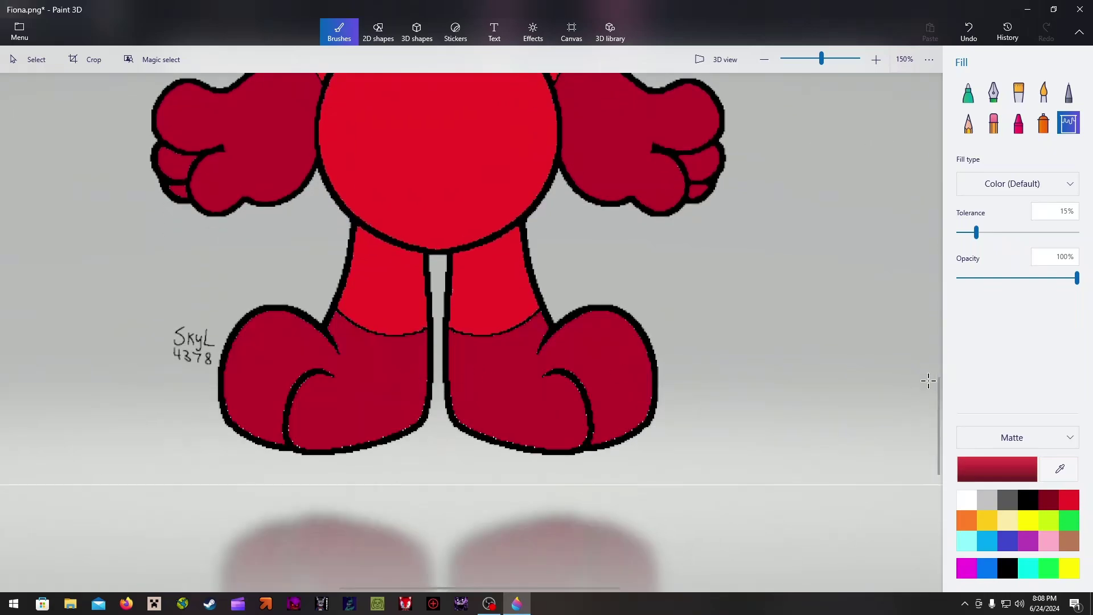
Fill the small inner oval of both ears with the crimson.
drag(943, 400, 934, 259)
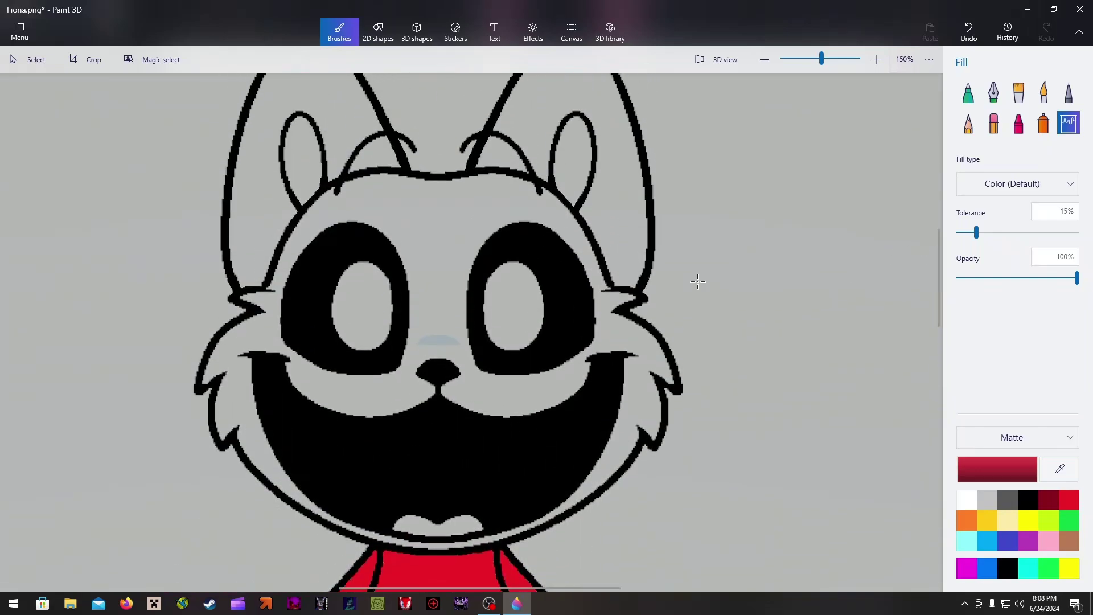
drag(940, 328, 937, 308)
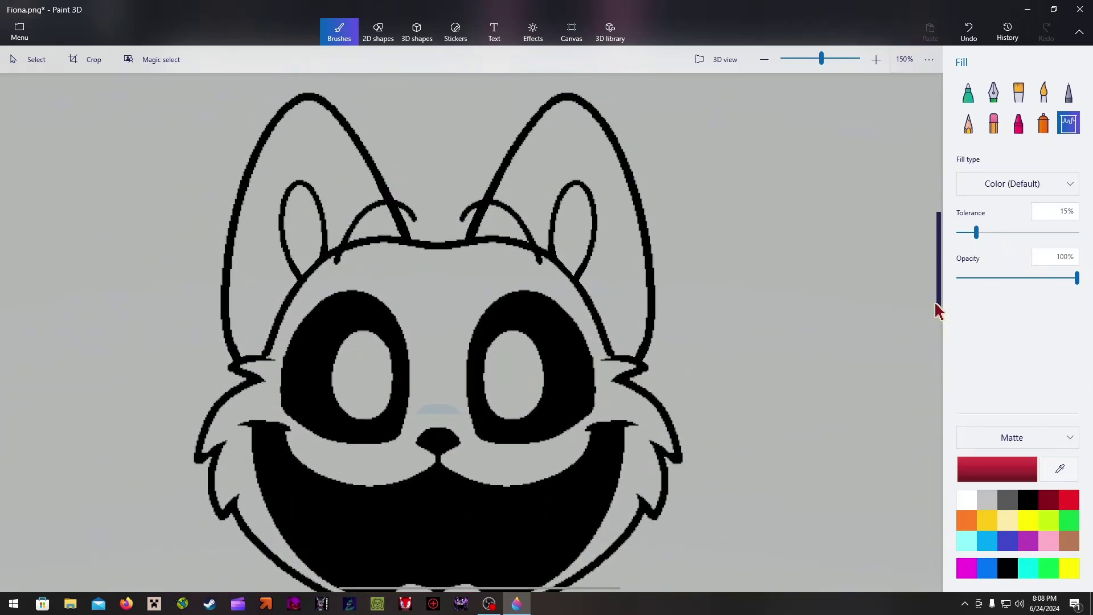
click(567, 233)
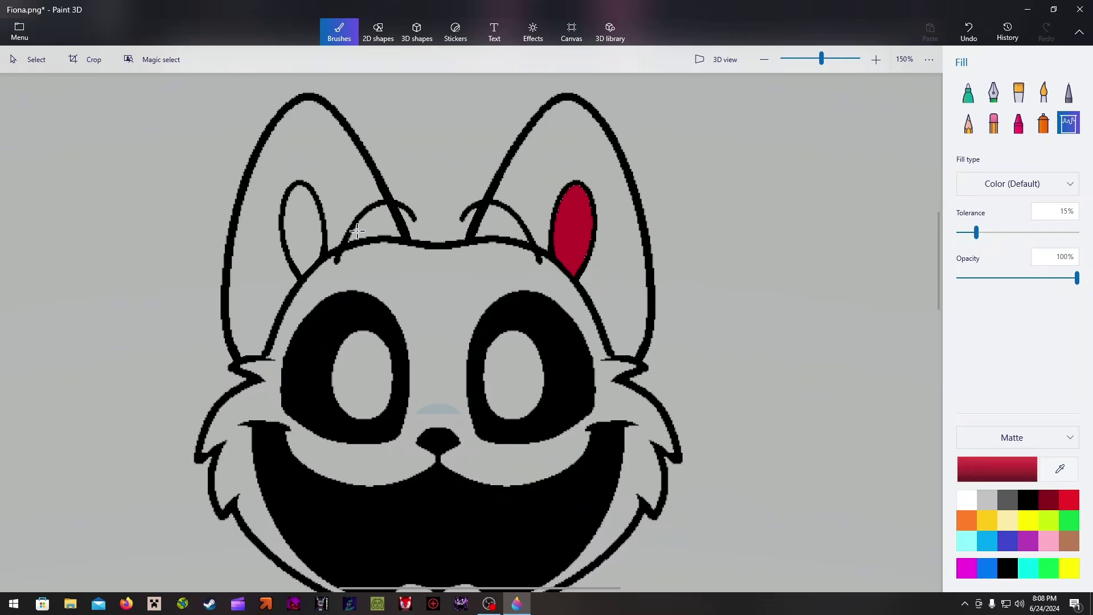
click(308, 222)
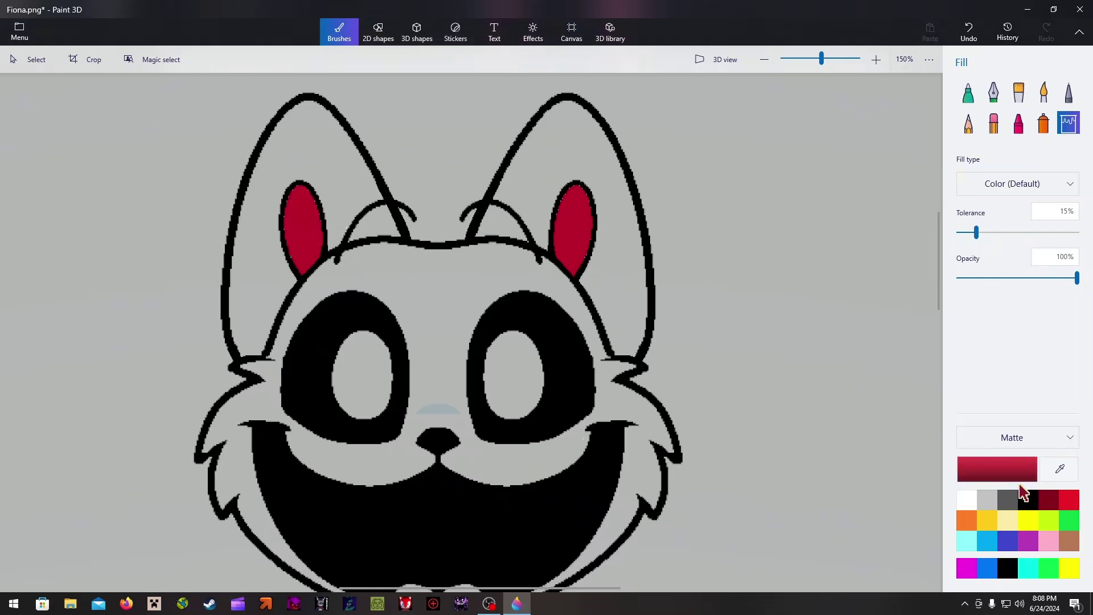
Fill both outer ears and the whole face, including the bridge of the nose, with bright red.
click(1071, 501)
click(635, 294)
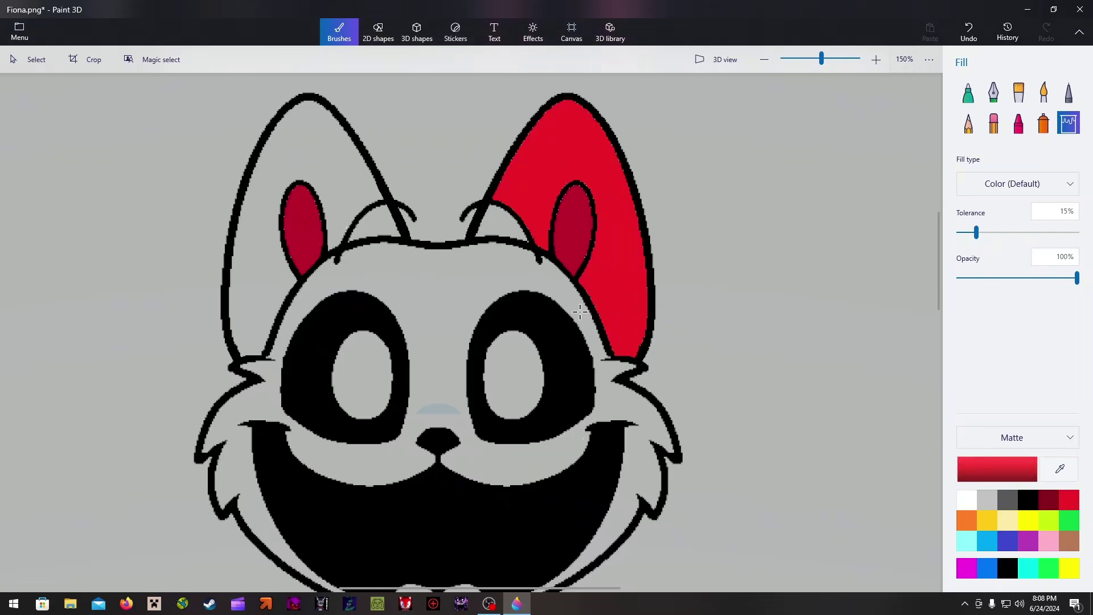
click(494, 231)
click(336, 188)
click(373, 227)
click(401, 274)
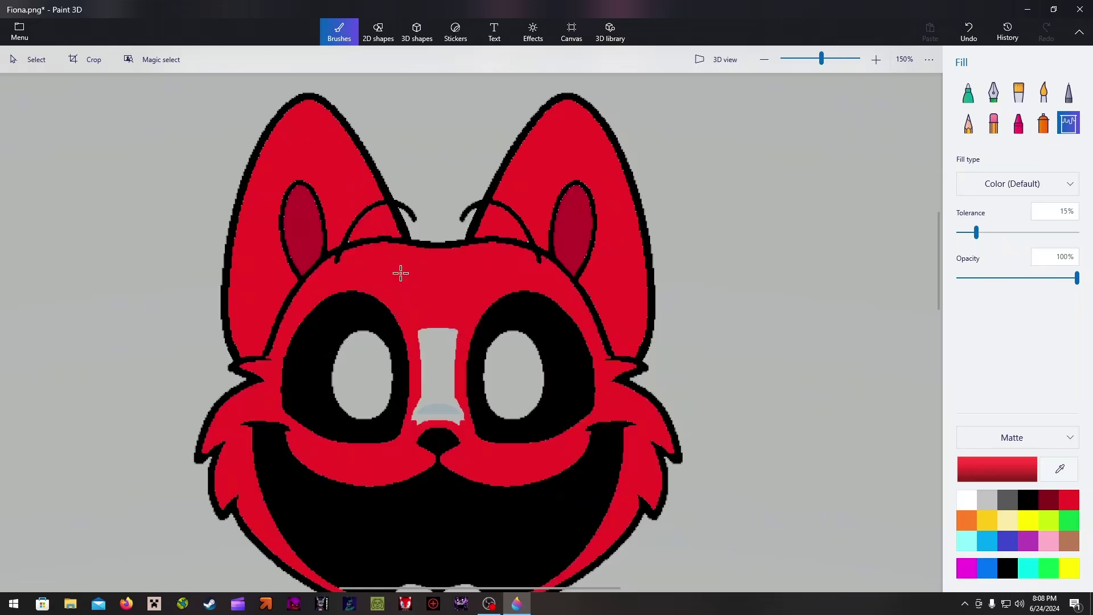
click(450, 365)
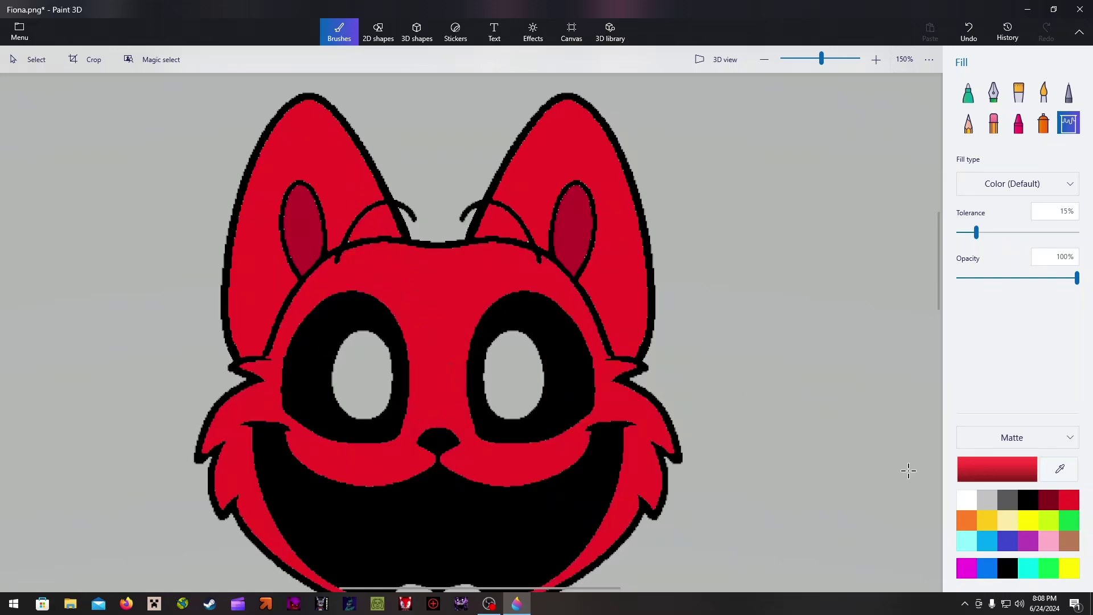
Fill both eyes with white and the tongue with pink.
click(967, 500)
click(521, 373)
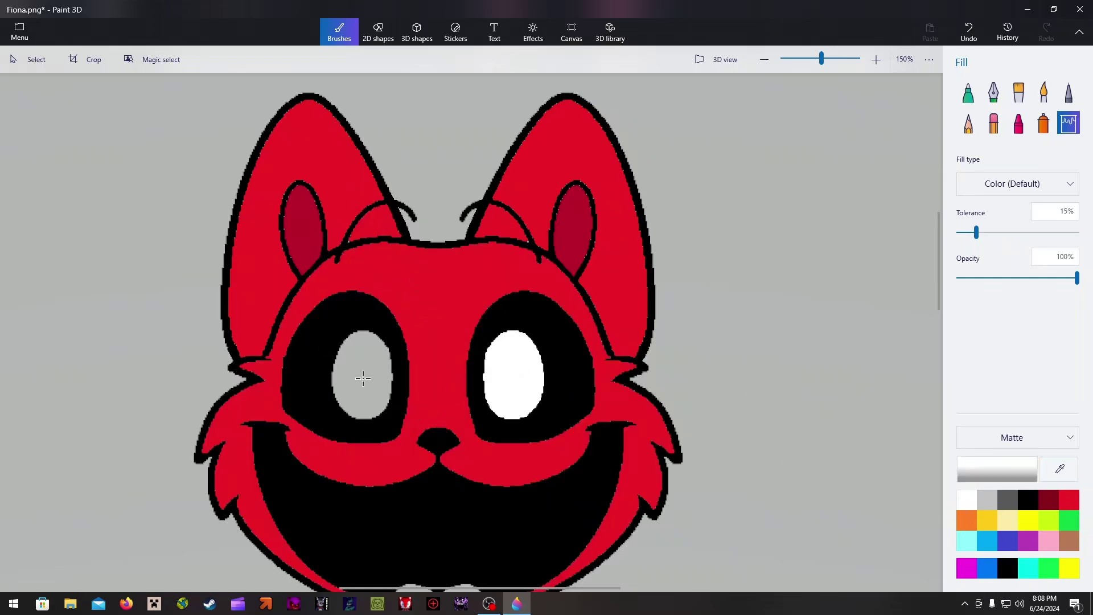
click(363, 374)
drag(939, 300, 941, 337)
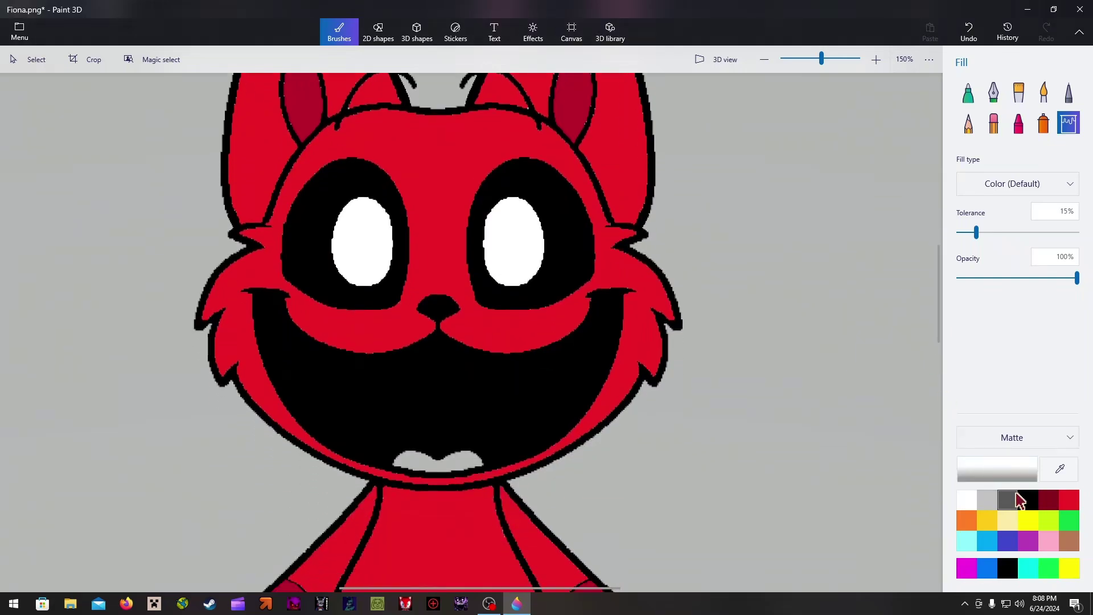
click(1048, 541)
click(465, 462)
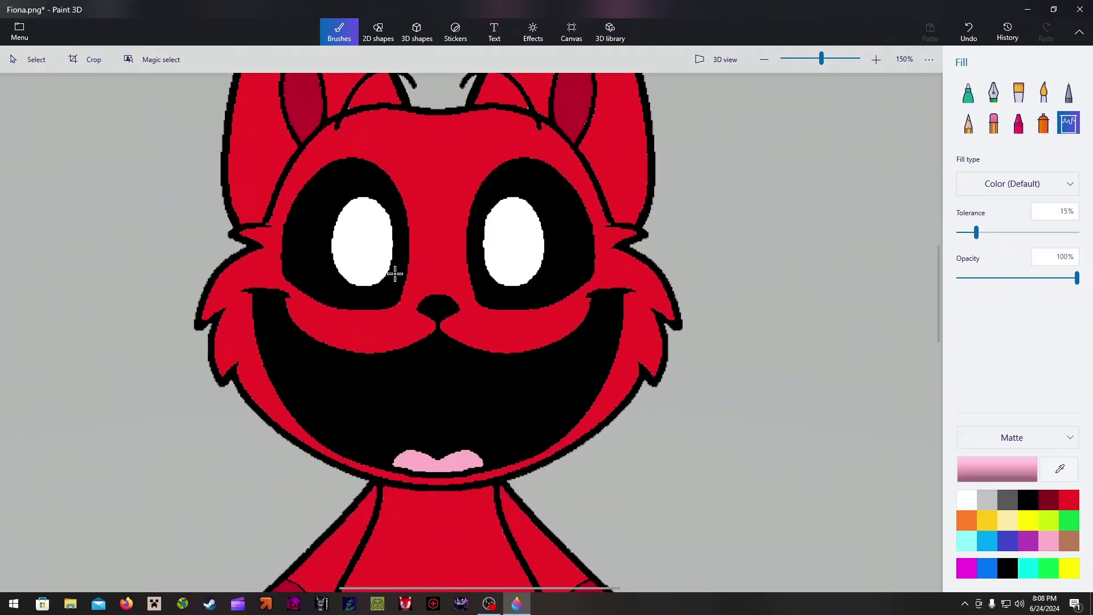
Fill the mouth, both eye surrounds and the character's outlines with black to clean up their edges.
scroll(393, 271, up, 3)
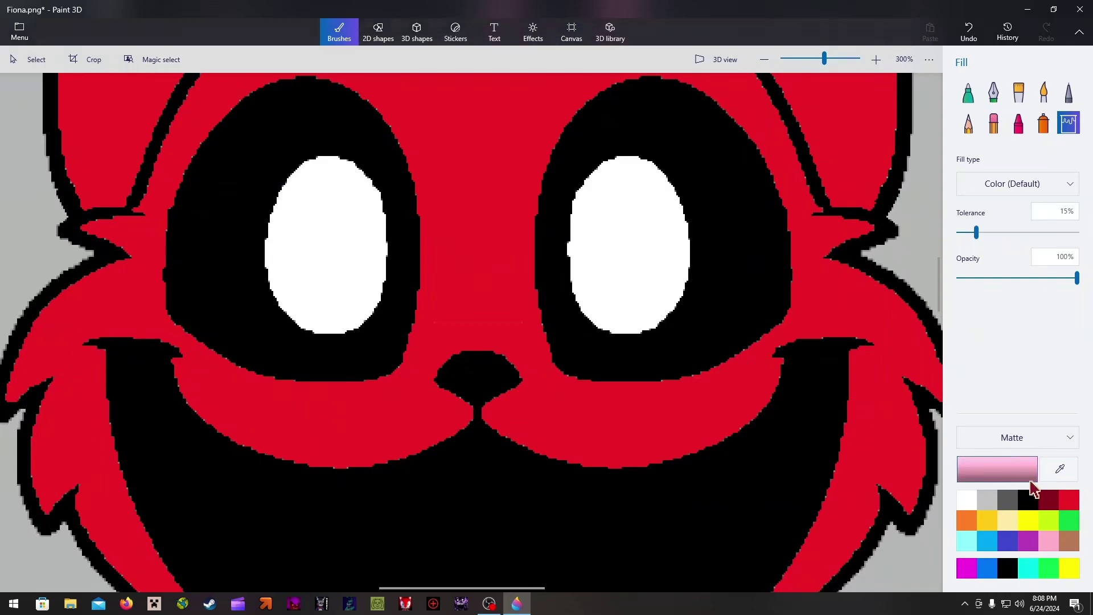
click(1032, 501)
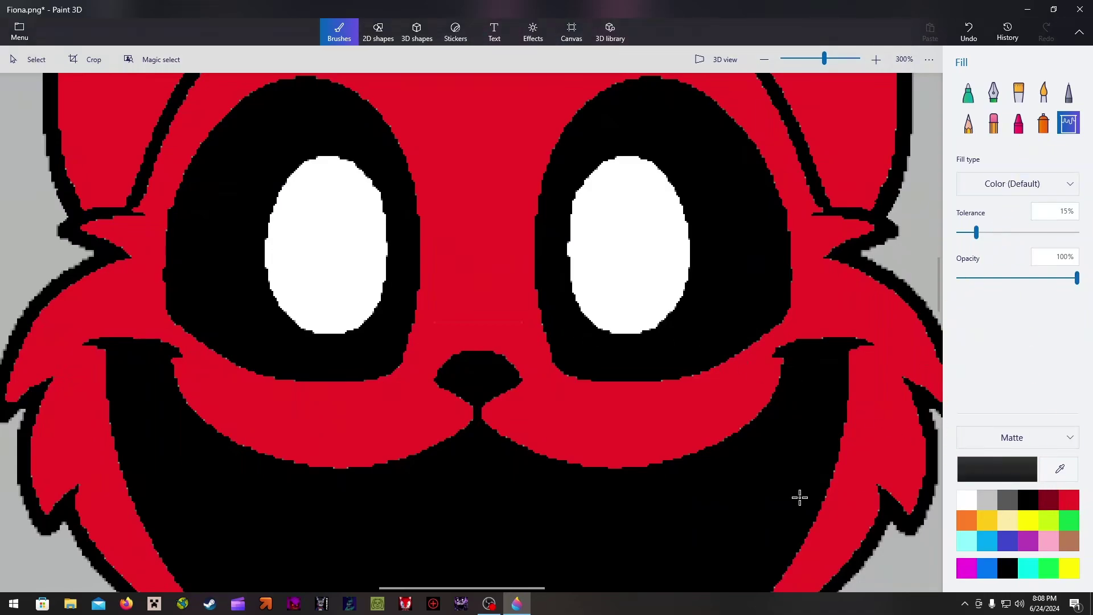
click(624, 512)
click(705, 312)
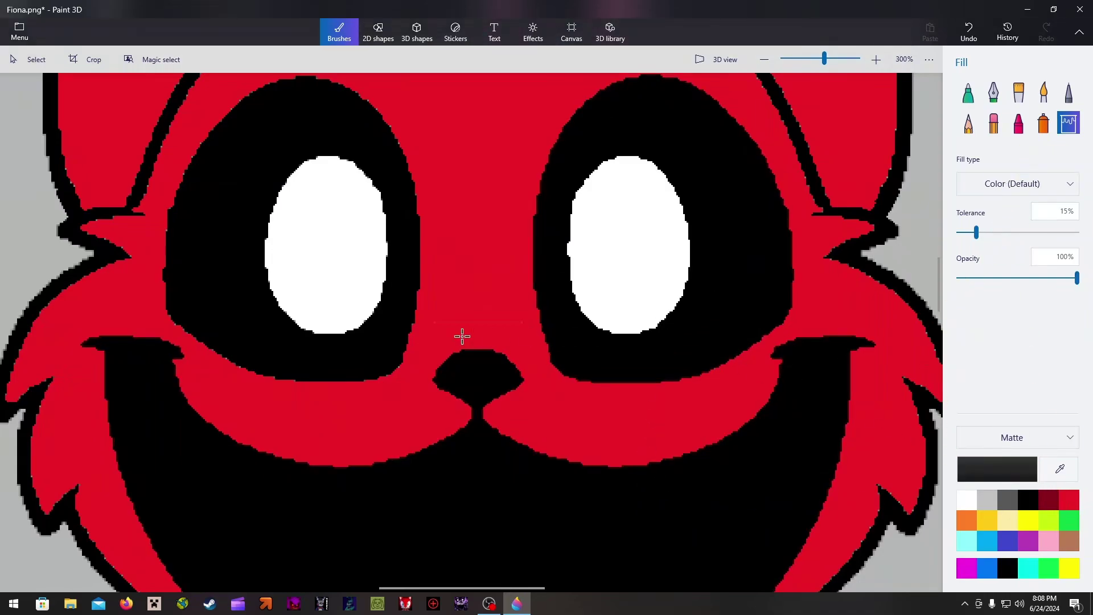
click(218, 266)
click(70, 231)
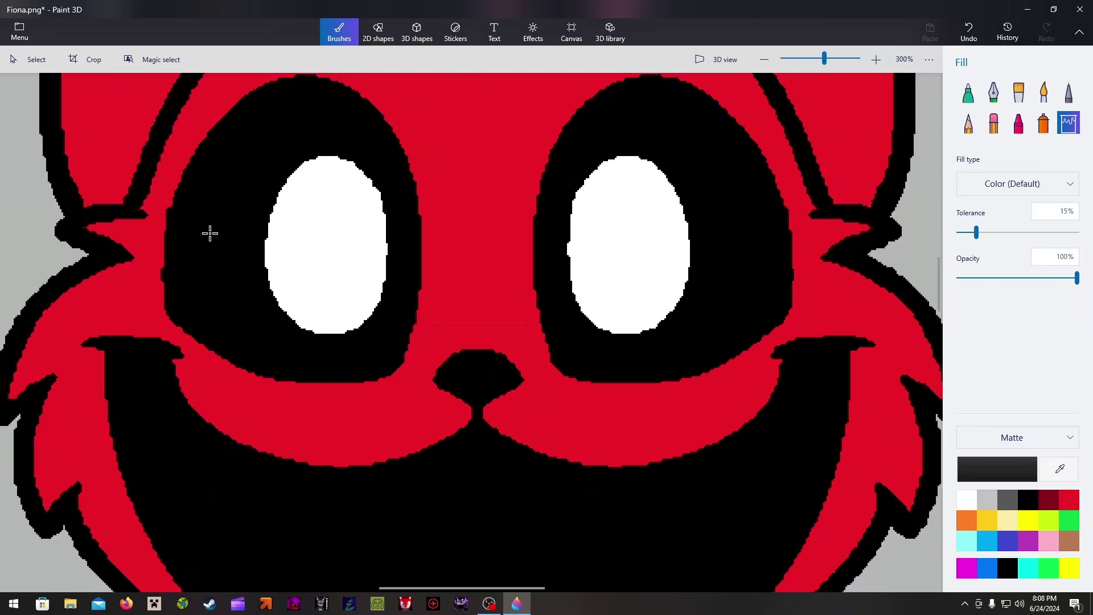
scroll(358, 244, down, 5)
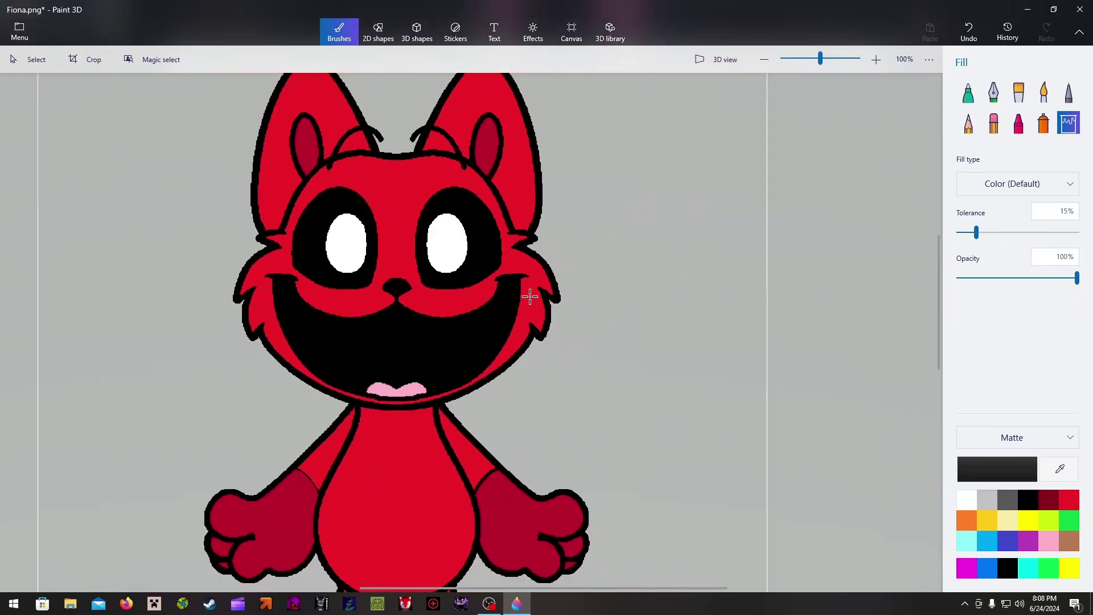
click(542, 336)
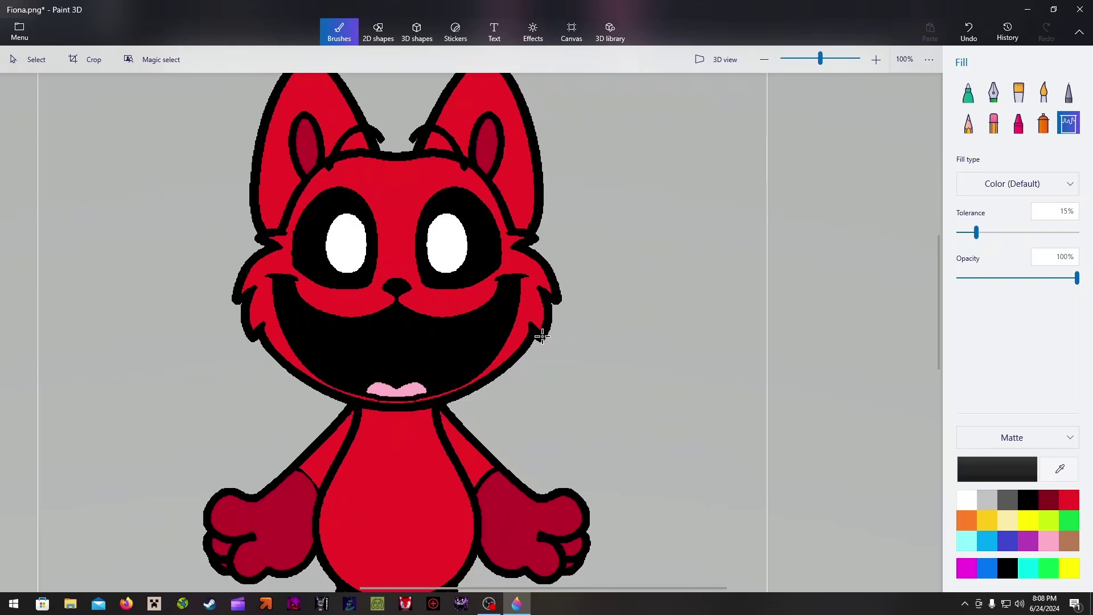
Draw a black 3-point curve, 10 px thick, arching over the nose with both ends on the upper edge of the mouth.
mouse_move(939, 349)
mouse_down()
mouse_move(930, 415)
mouse_move(948, 336)
mouse_up()
scroll(911, 334, up, 1)
scroll(328, 308, up, 2)
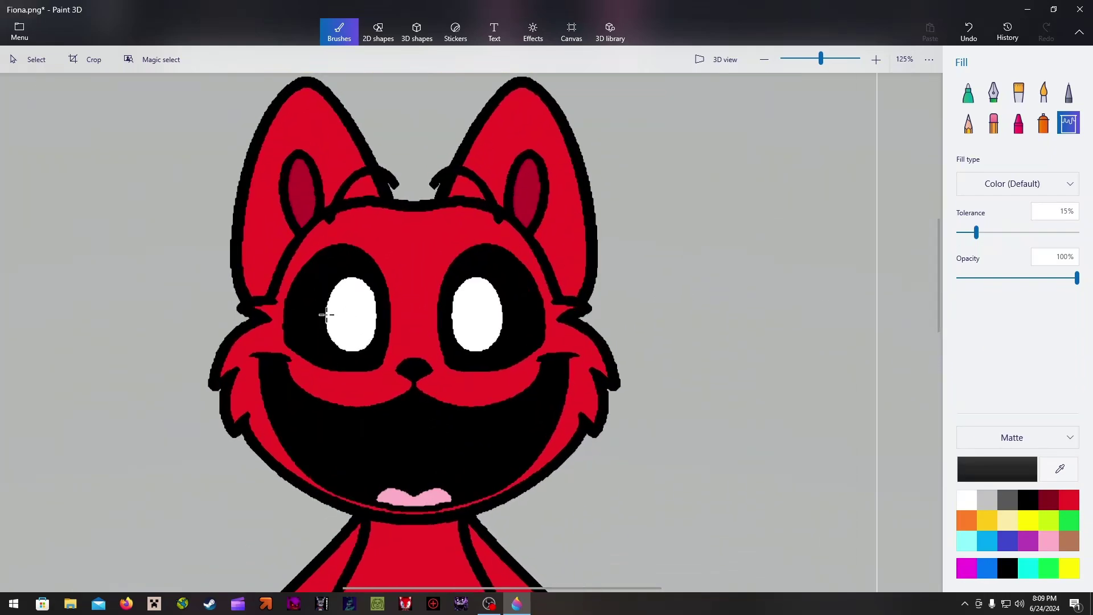
click(378, 33)
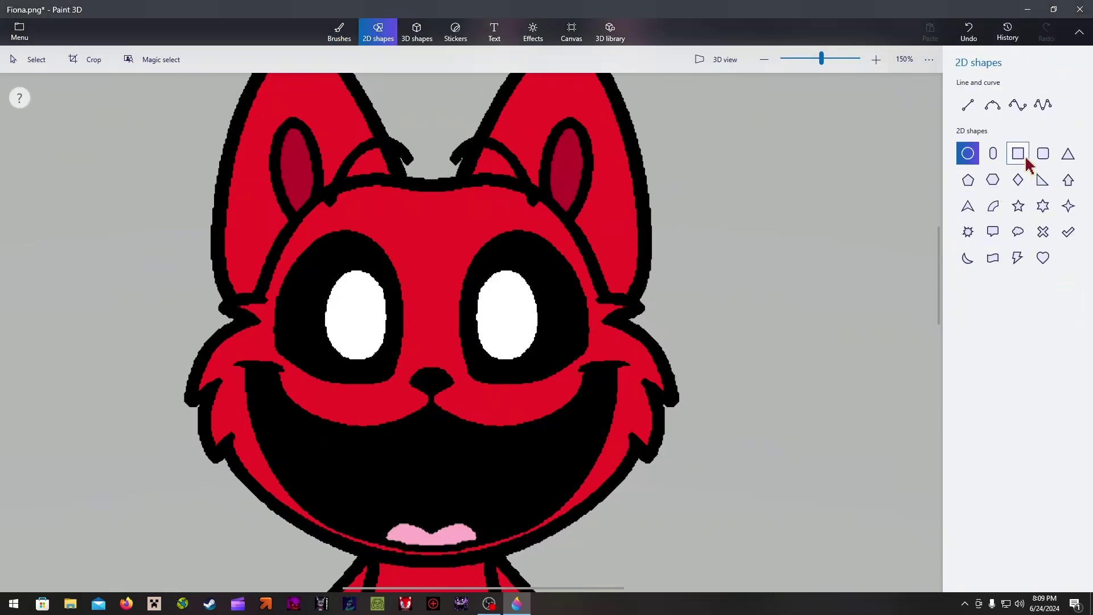
click(993, 104)
drag(376, 424, 431, 343)
drag(491, 426, 487, 428)
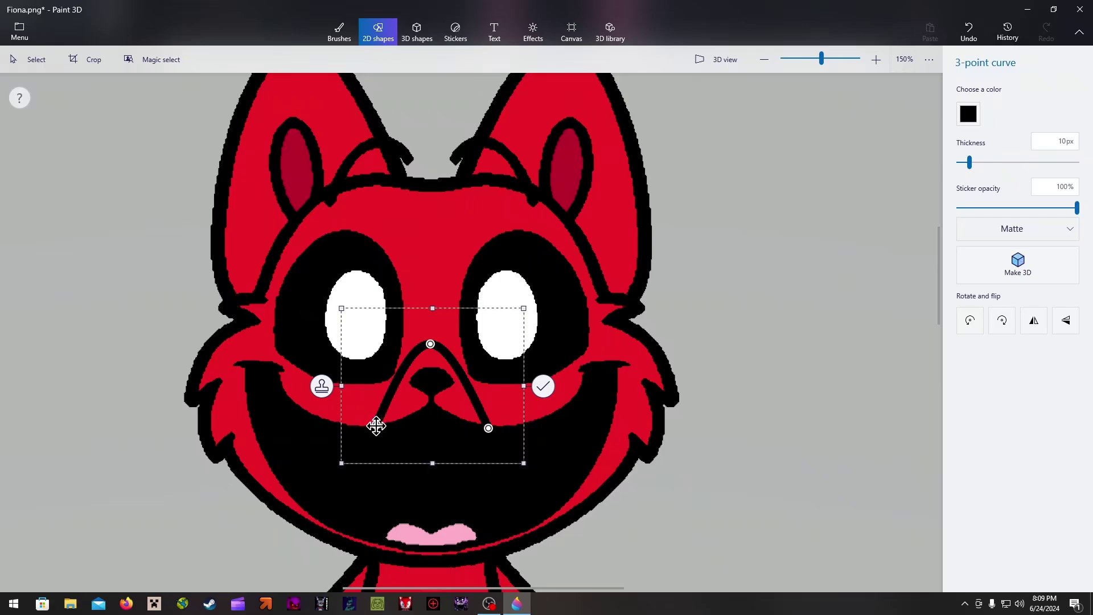
drag(376, 426, 374, 430)
click(610, 405)
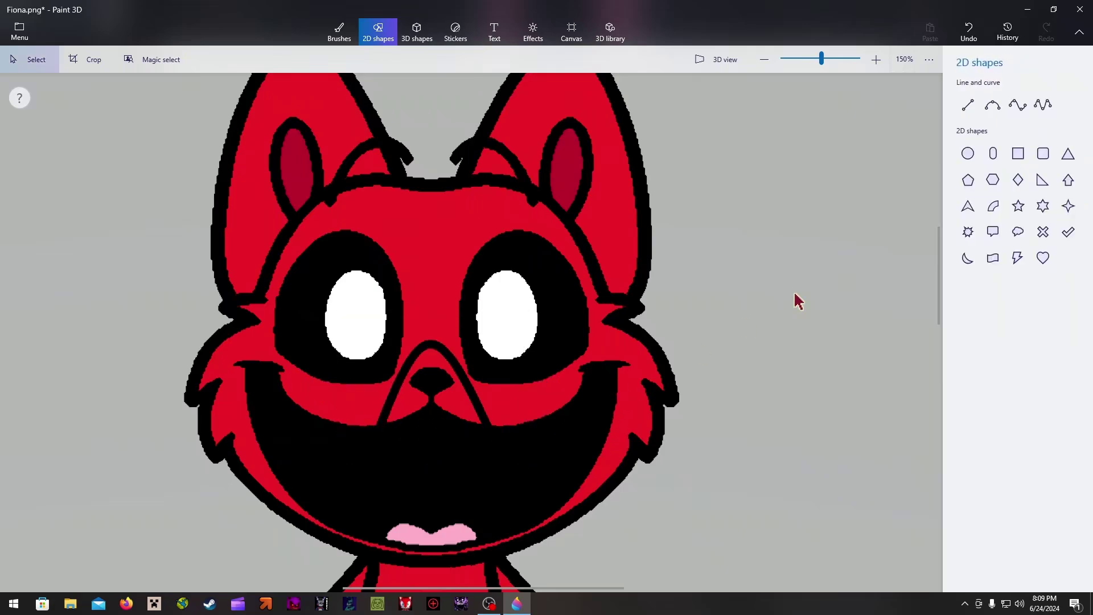
Mix a dark red of about hex a60424 and fill the area inside the muzzle curve around the nose with it.
click(340, 31)
click(1048, 500)
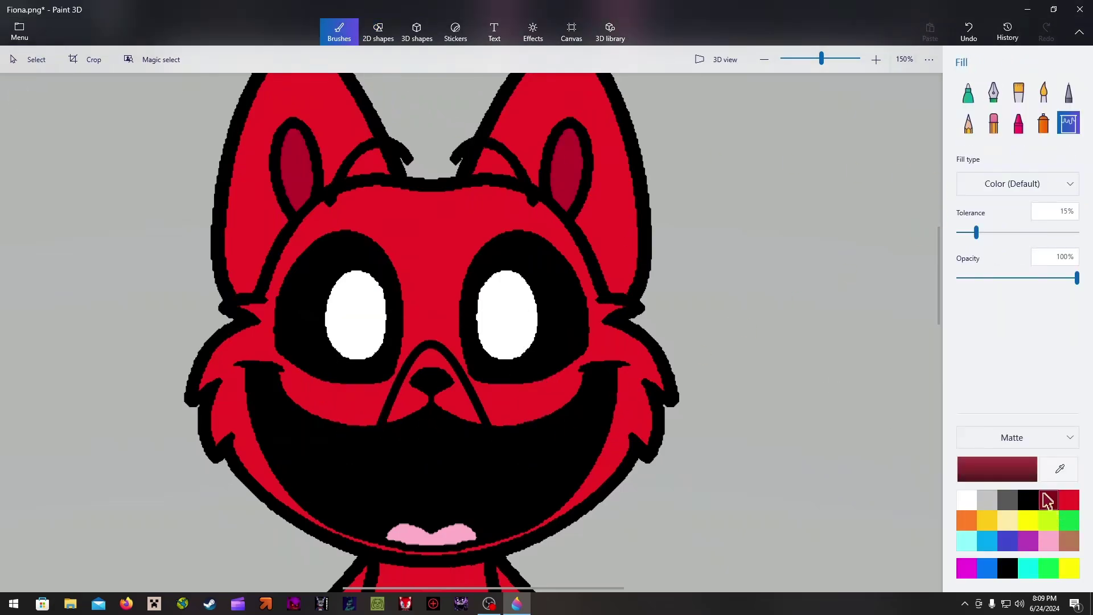
click(977, 465)
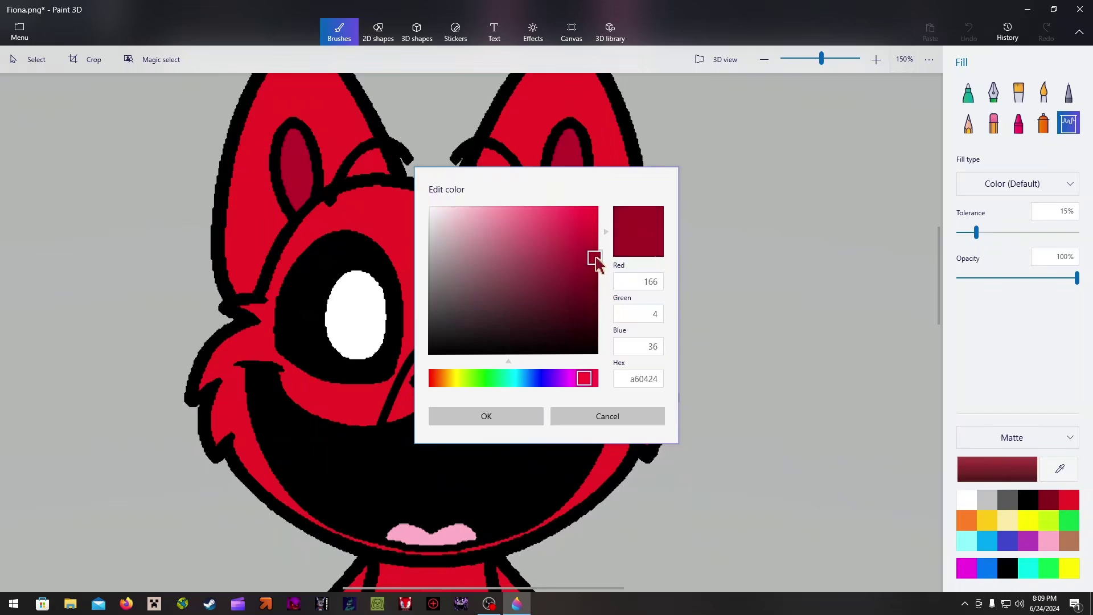
click(510, 416)
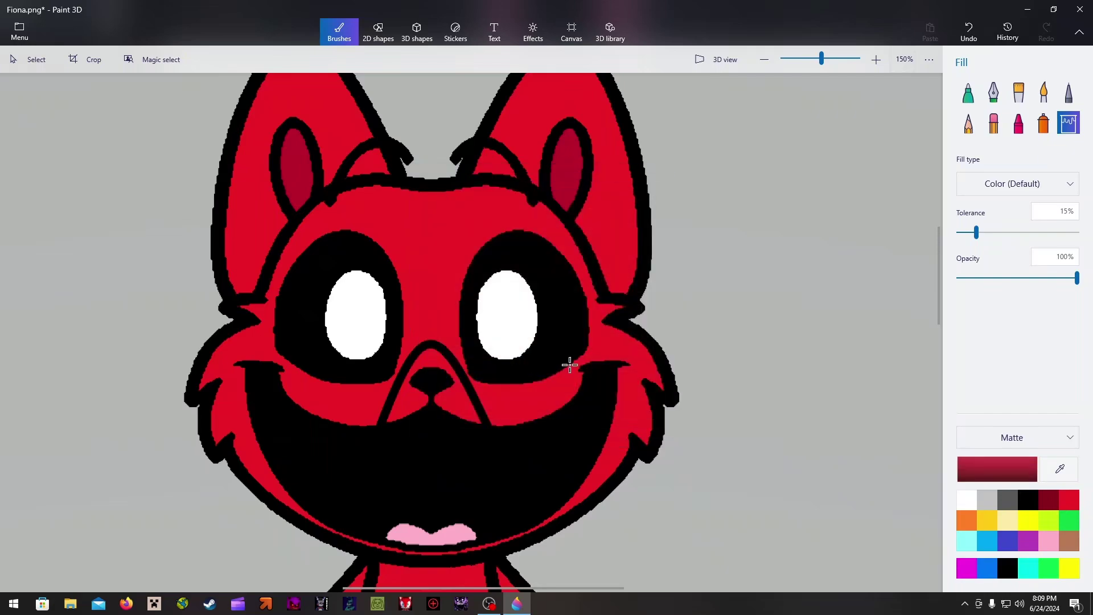
scroll(569, 361, down, 5)
drag(939, 325, 940, 367)
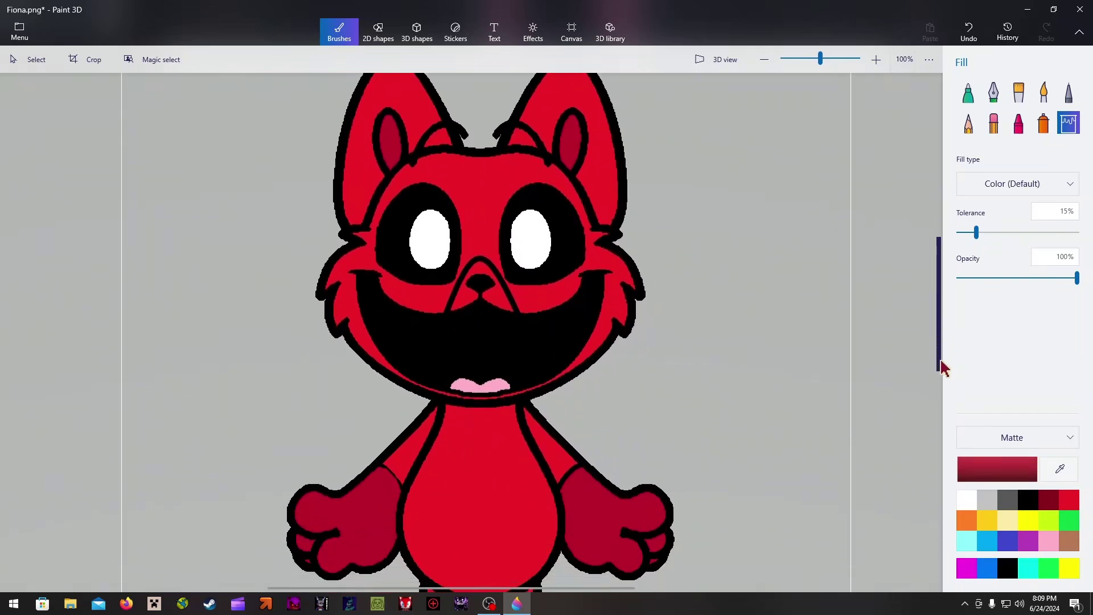
click(498, 294)
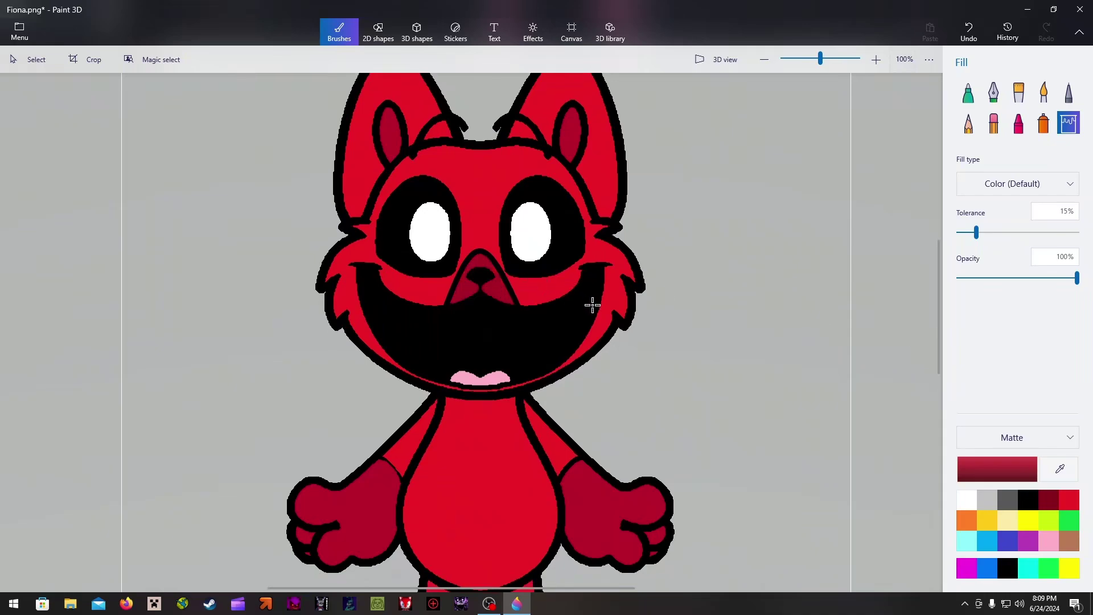
scroll(531, 345, up, 2)
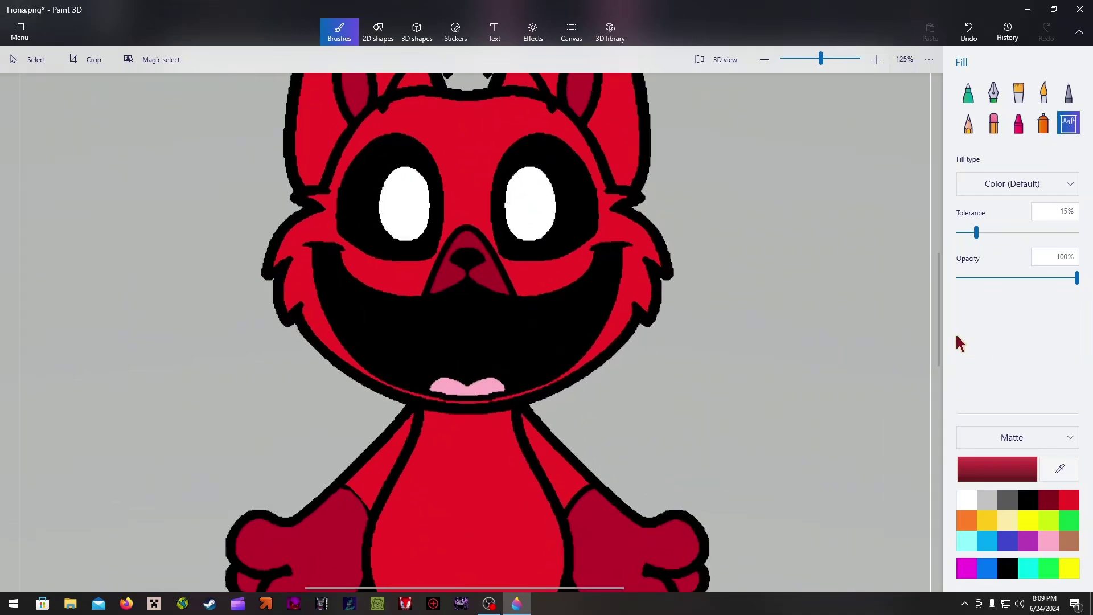
drag(938, 342, 938, 293)
scroll(566, 353, up, 5)
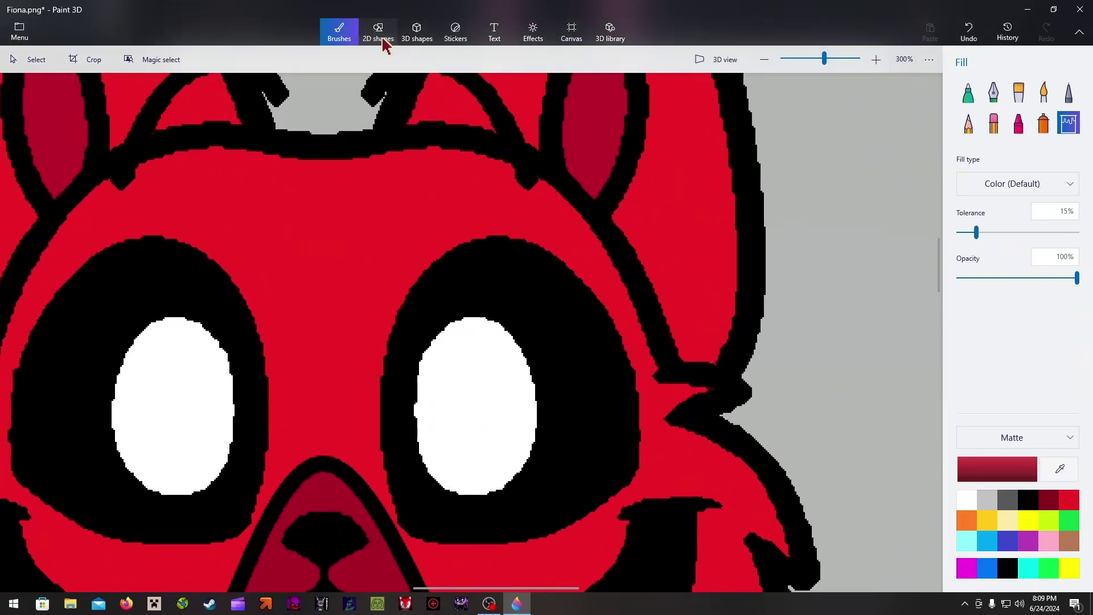
click(378, 33)
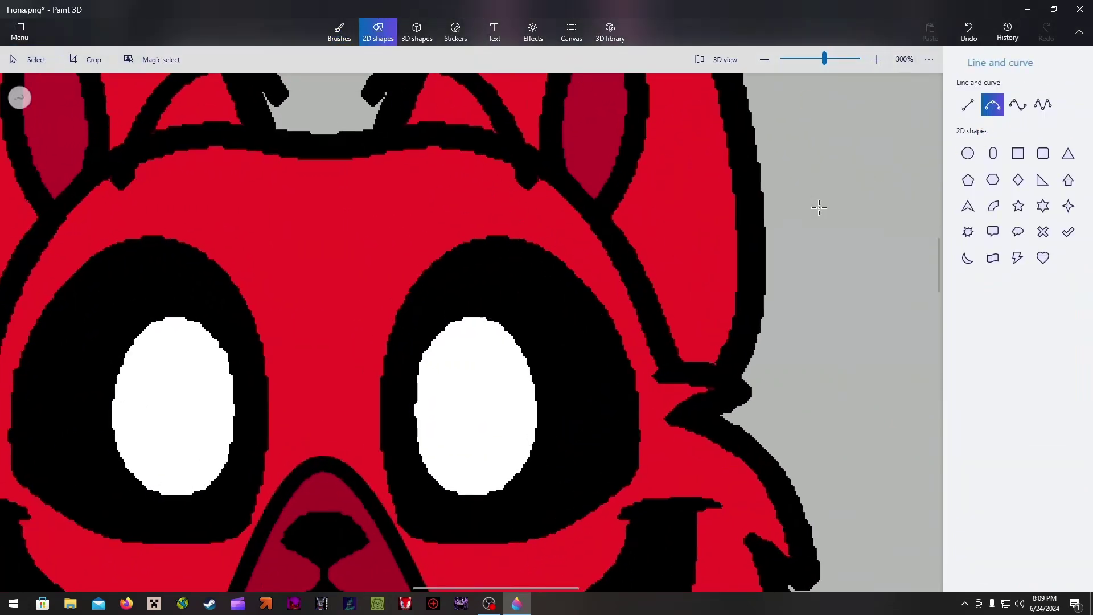
drag(578, 293, 620, 254)
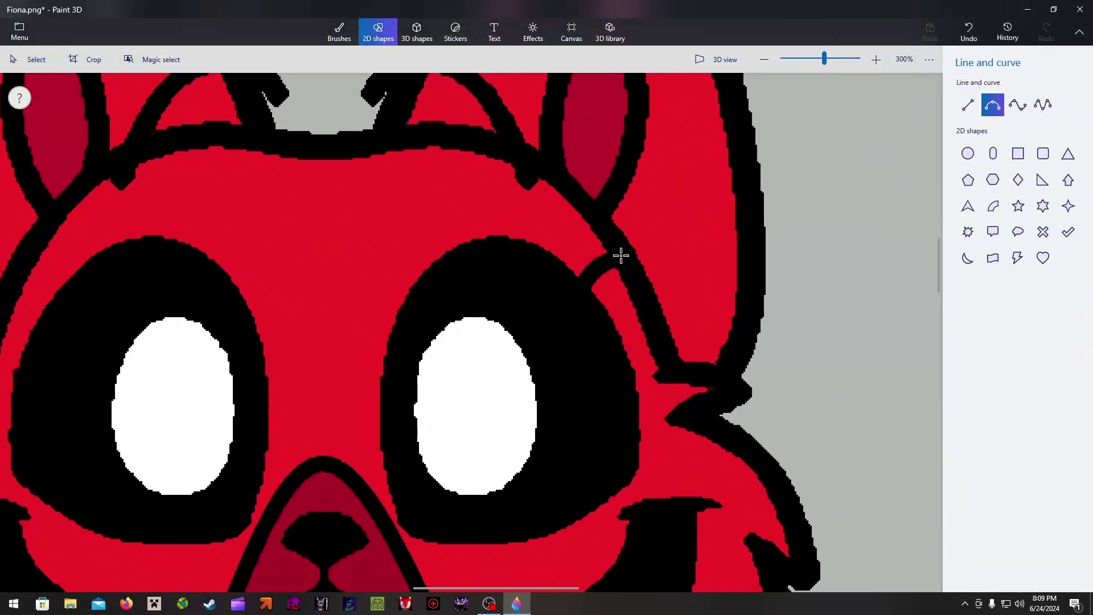
click(967, 35)
Draw two black 3-point curves from the outer upper edge of the right-hand eye surround into the ear, forming a pointed eyelash.
click(992, 104)
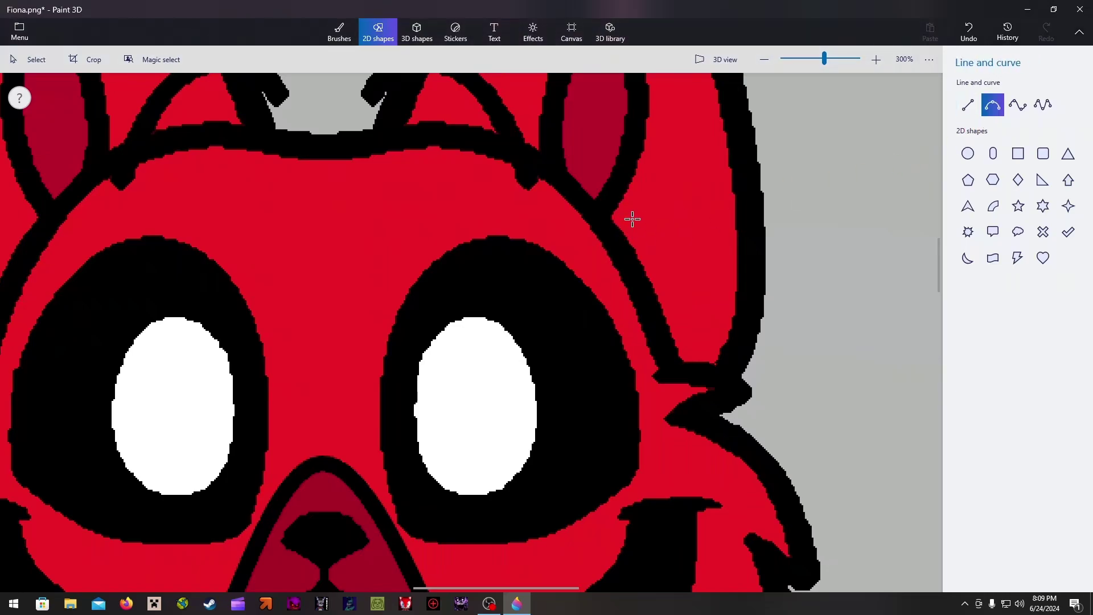
mouse_move(629, 215)
mouse_down()
mouse_move(627, 242)
mouse_move(563, 289)
mouse_up()
click(798, 222)
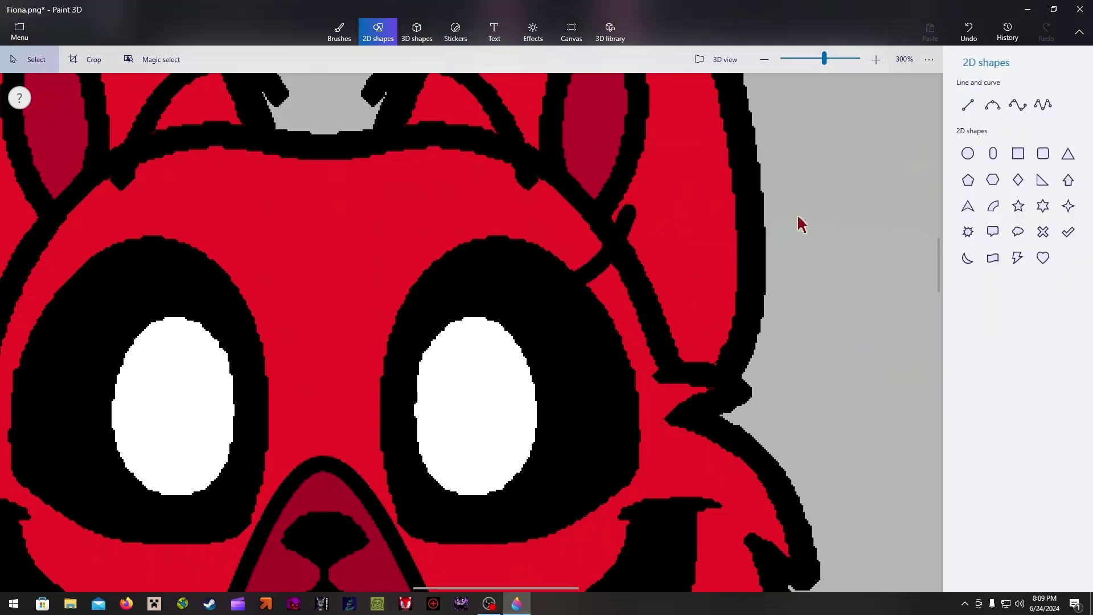
click(992, 104)
mouse_move(630, 212)
mouse_down()
mouse_move(613, 334)
mouse_move(595, 318)
mouse_up()
click(764, 181)
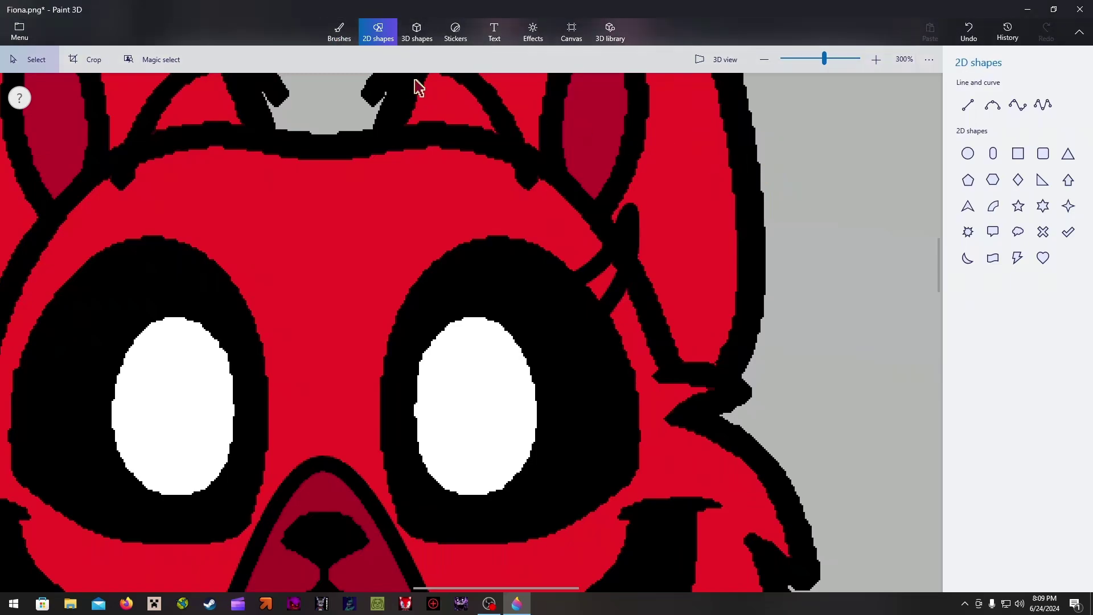
Fill the gap between the right-hand eyelash curves with black.
click(339, 31)
click(1020, 493)
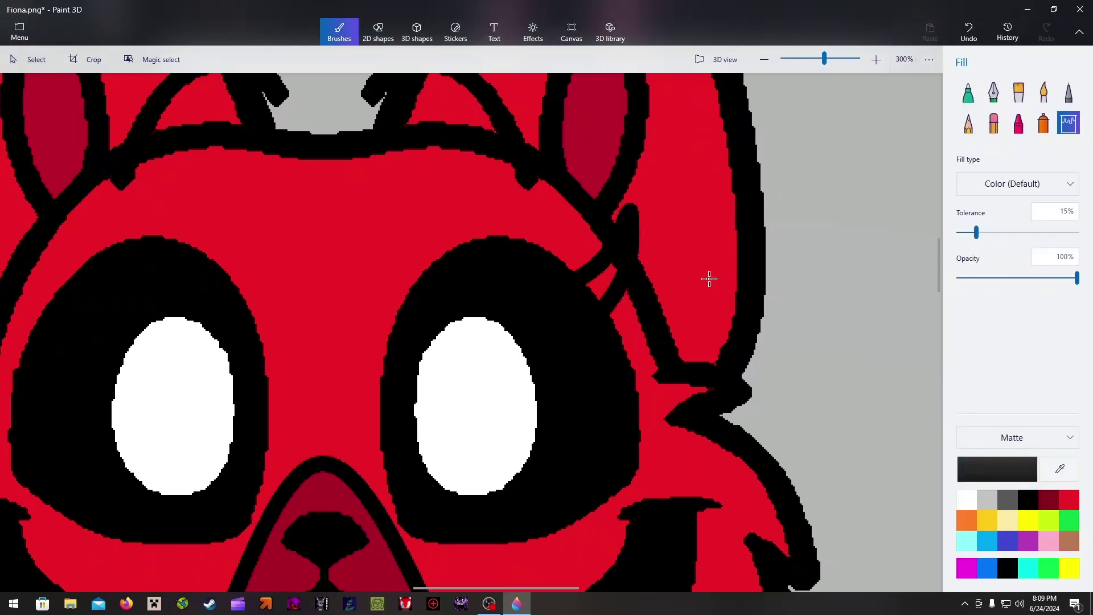
click(609, 273)
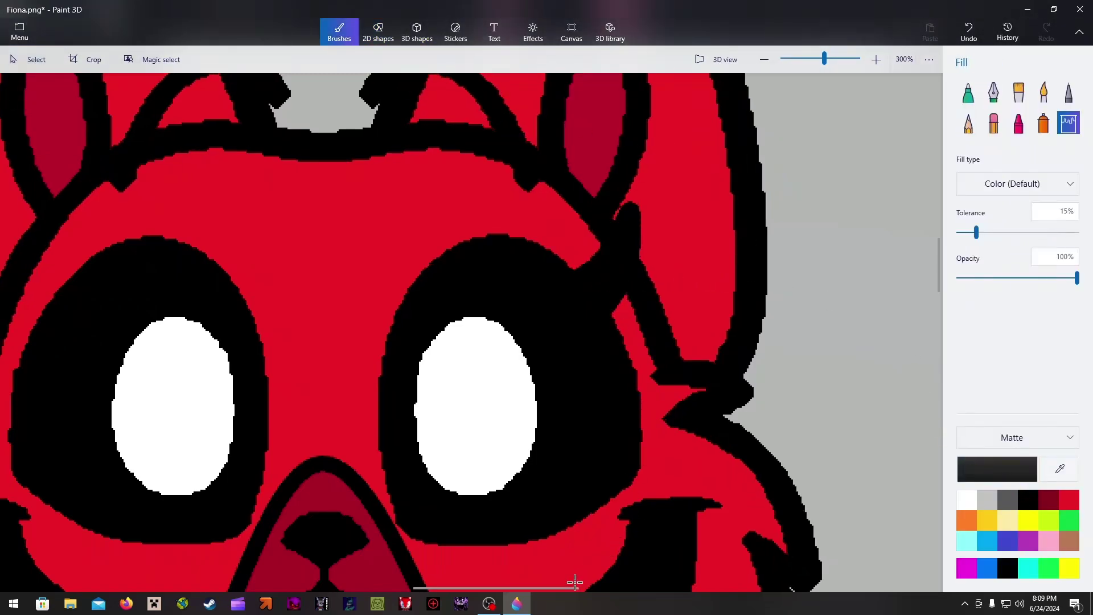
Draw a matching pair of black 3-point curves as an eyelash from the left-hand eye surround into the ear.
mouse_move(575, 582)
mouse_down()
mouse_move(556, 590)
mouse_move(464, 571)
mouse_up()
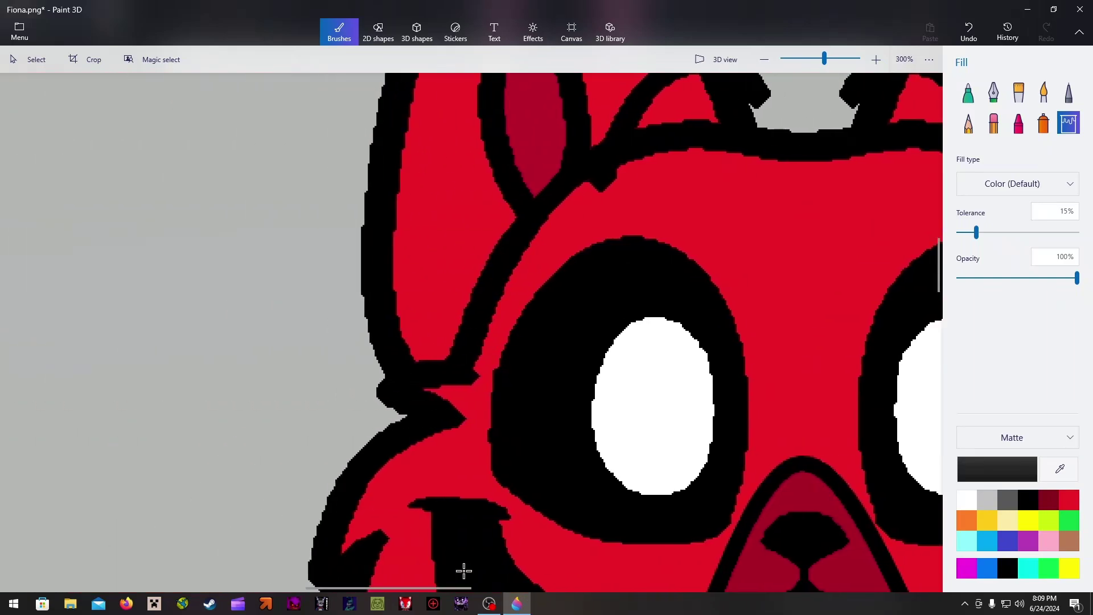
click(378, 32)
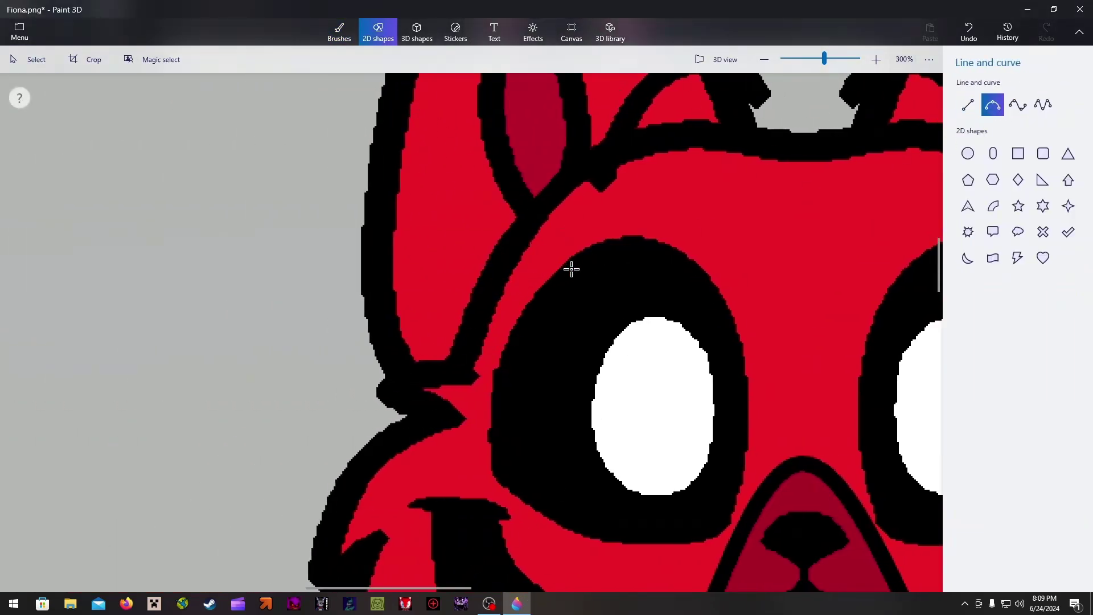
mouse_move(548, 290)
mouse_down()
mouse_move(527, 282)
mouse_move(500, 205)
mouse_up()
click(635, 248)
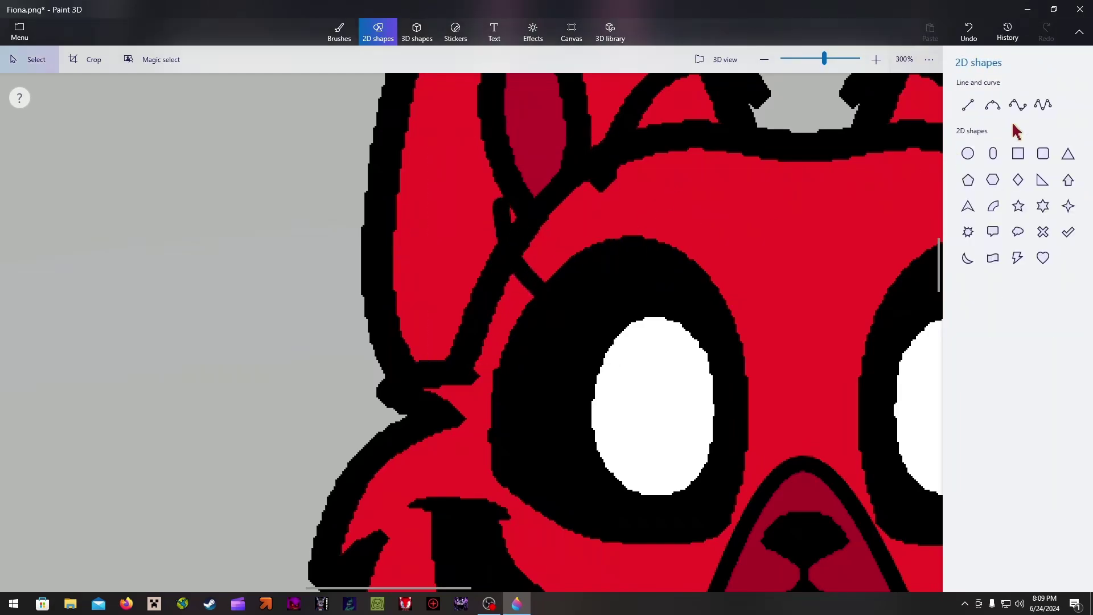
click(992, 106)
drag(559, 248, 515, 207)
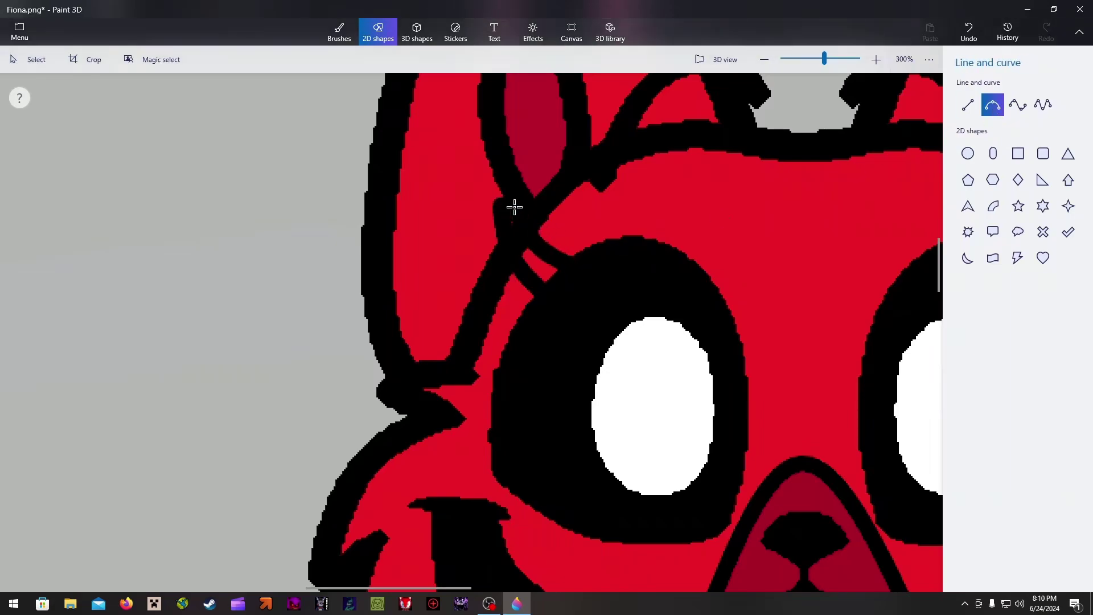
click(506, 204)
click(719, 179)
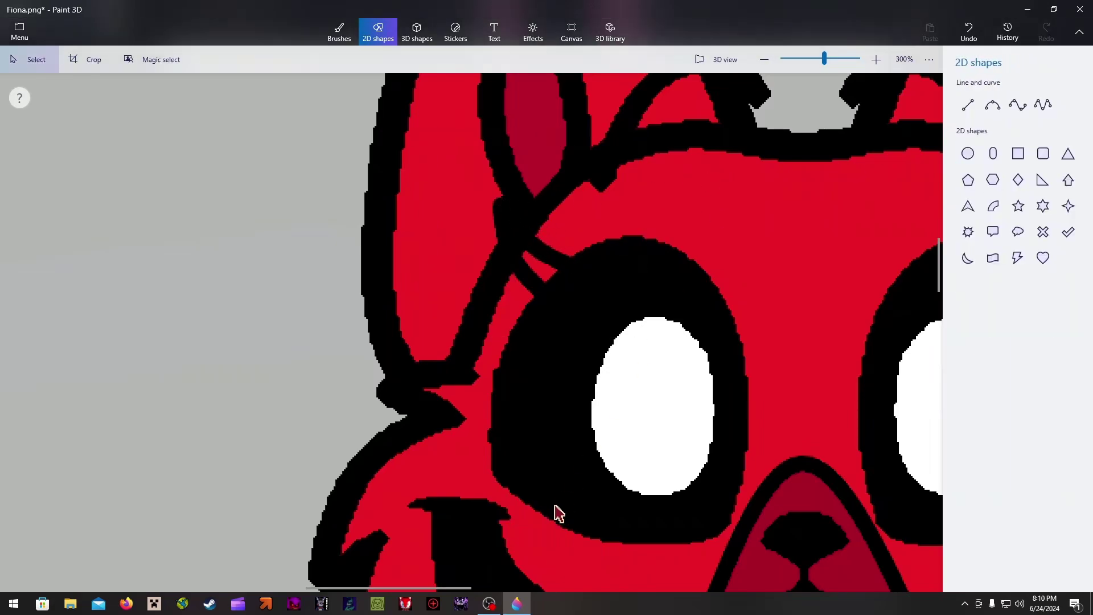
Fill the gap between the left-hand eyelash curves with black and undo the last surplus fill.
drag(464, 591, 537, 591)
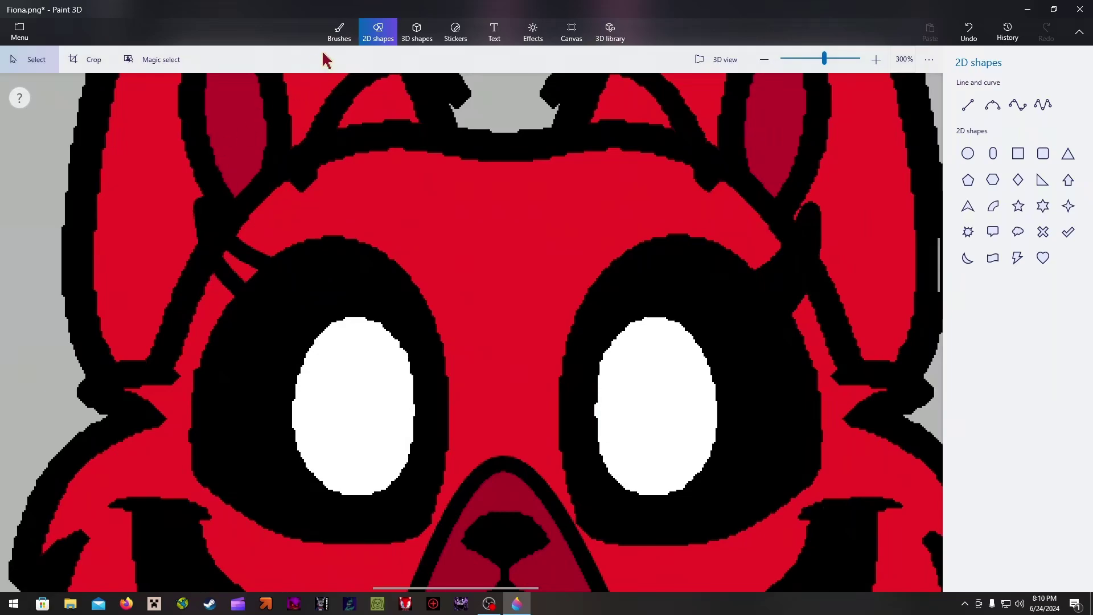
click(339, 34)
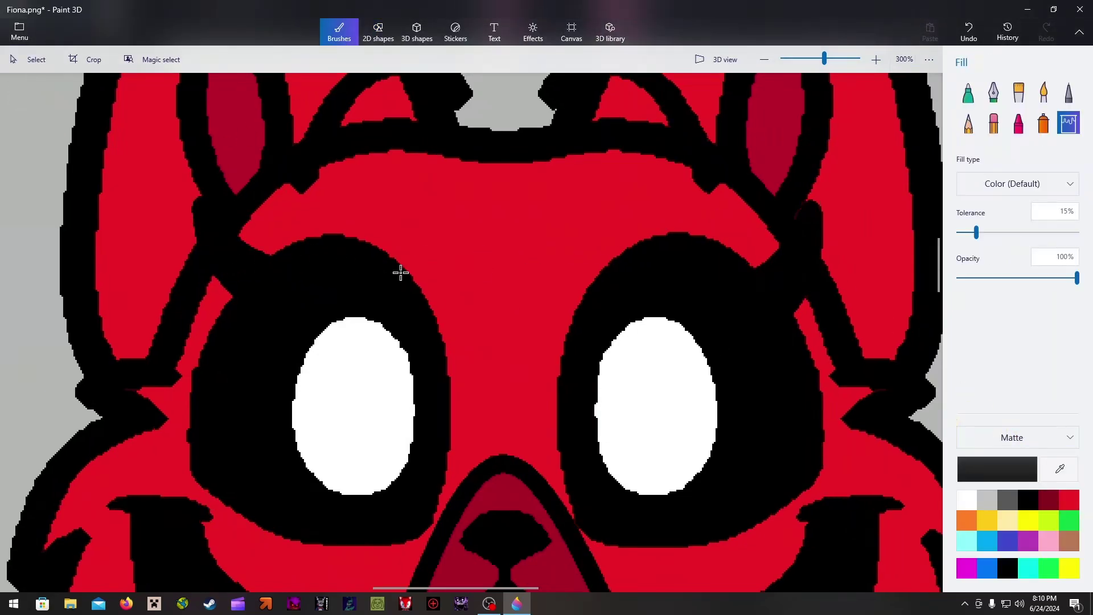
scroll(669, 286, down, 3)
scroll(666, 300, up, 2)
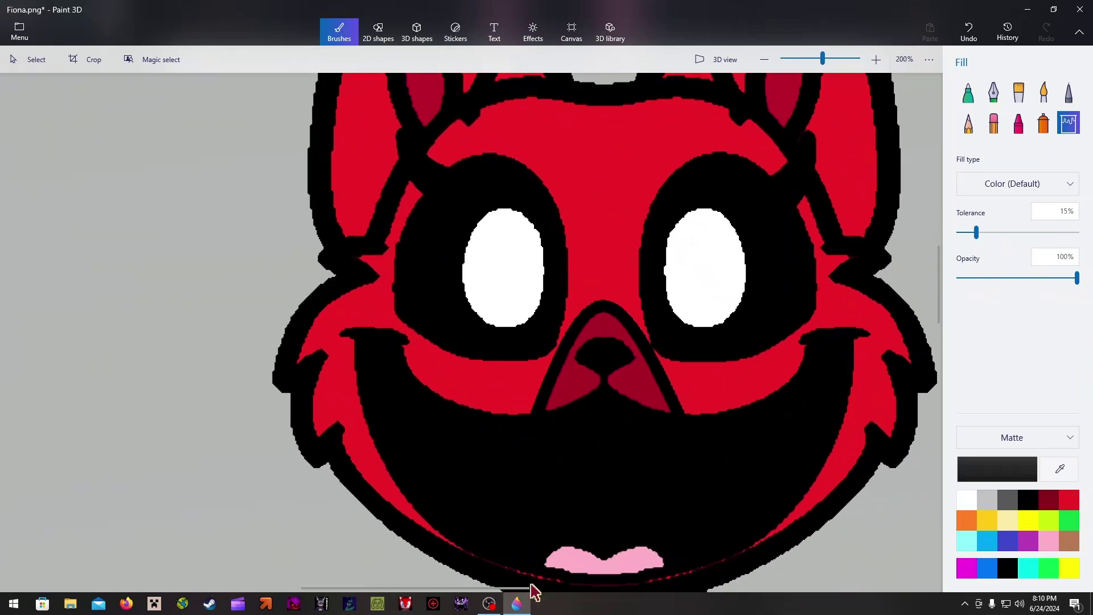
drag(521, 591, 579, 591)
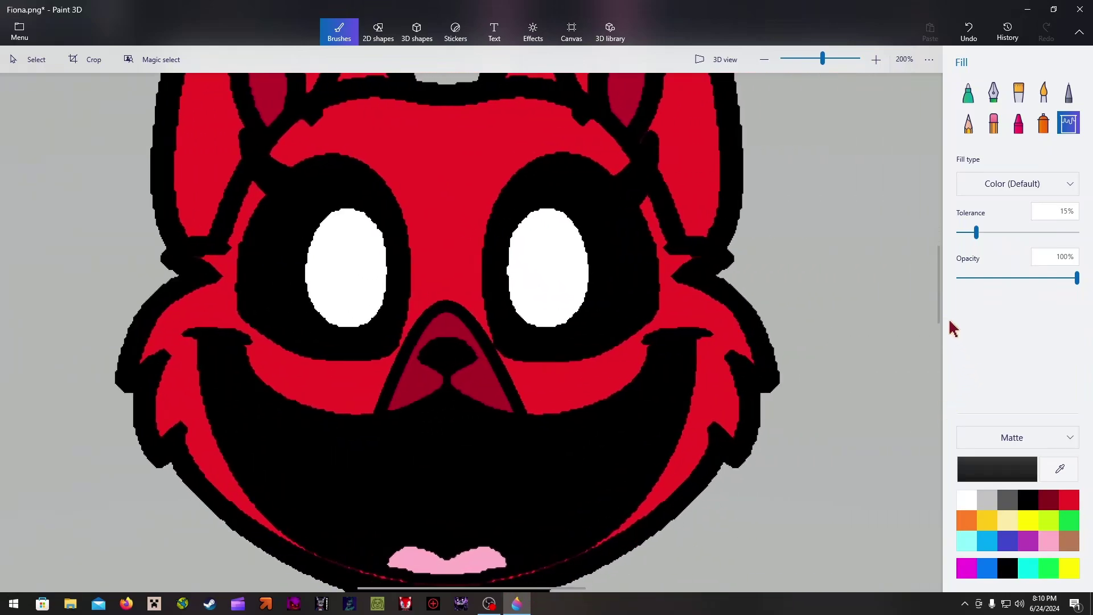
drag(939, 323, 940, 293)
click(968, 30)
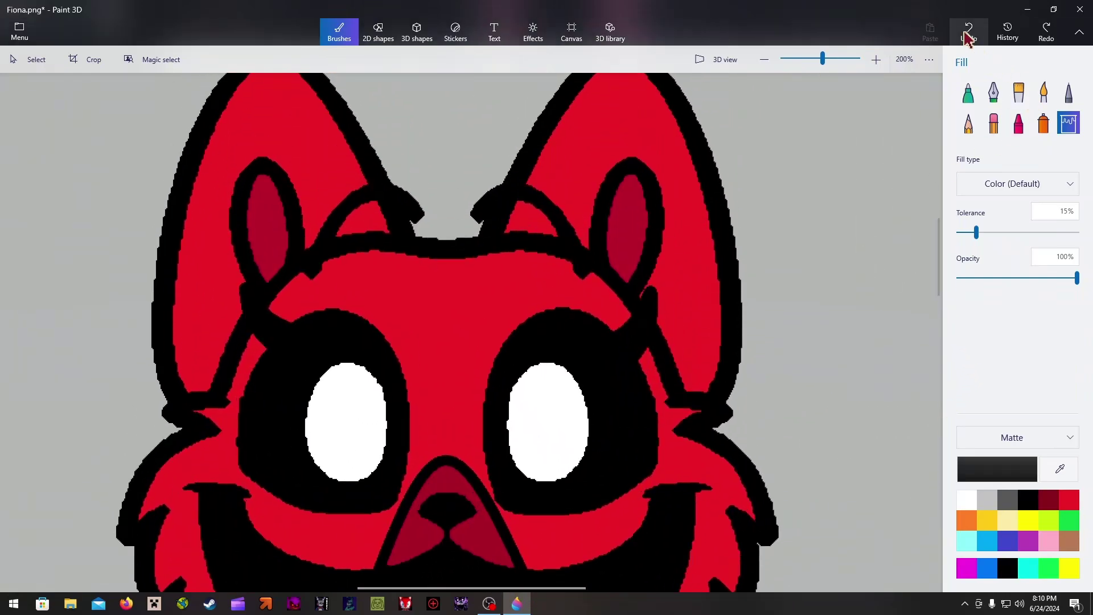
Draw a pointed stripe from two black 3-point curves, 6 px thick, hanging from the head outline in the middle of the forehead.
scroll(413, 163, up, 2)
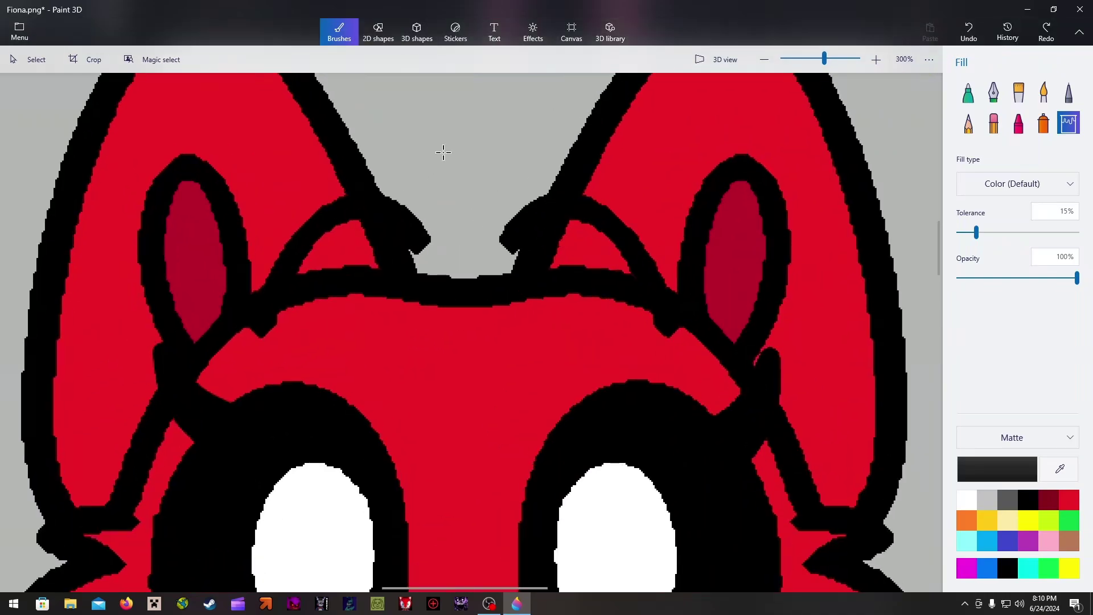
click(380, 33)
click(993, 107)
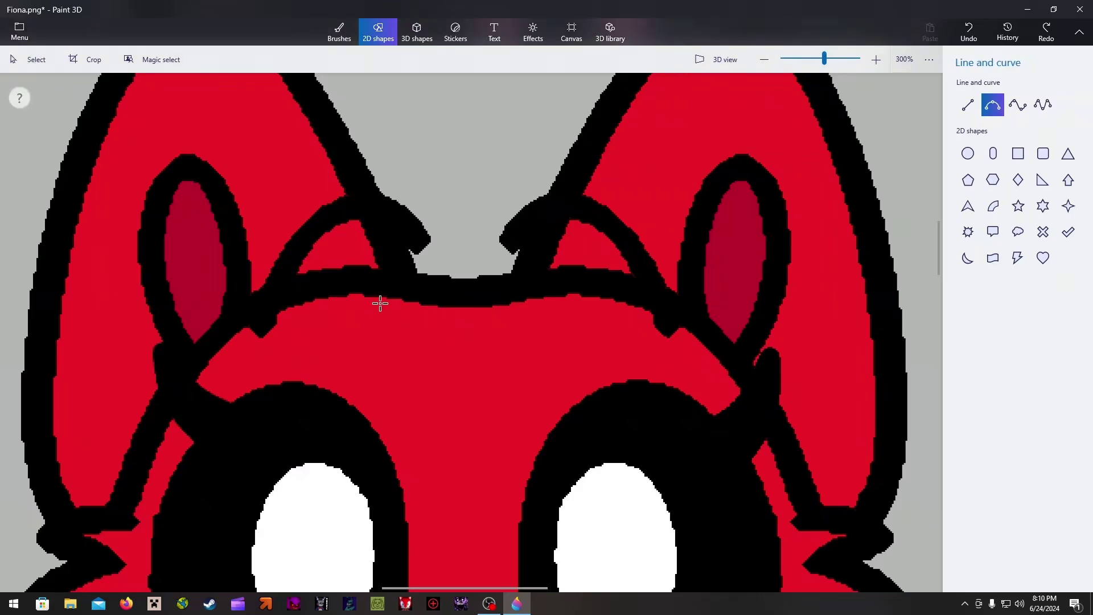
drag(364, 280, 472, 388)
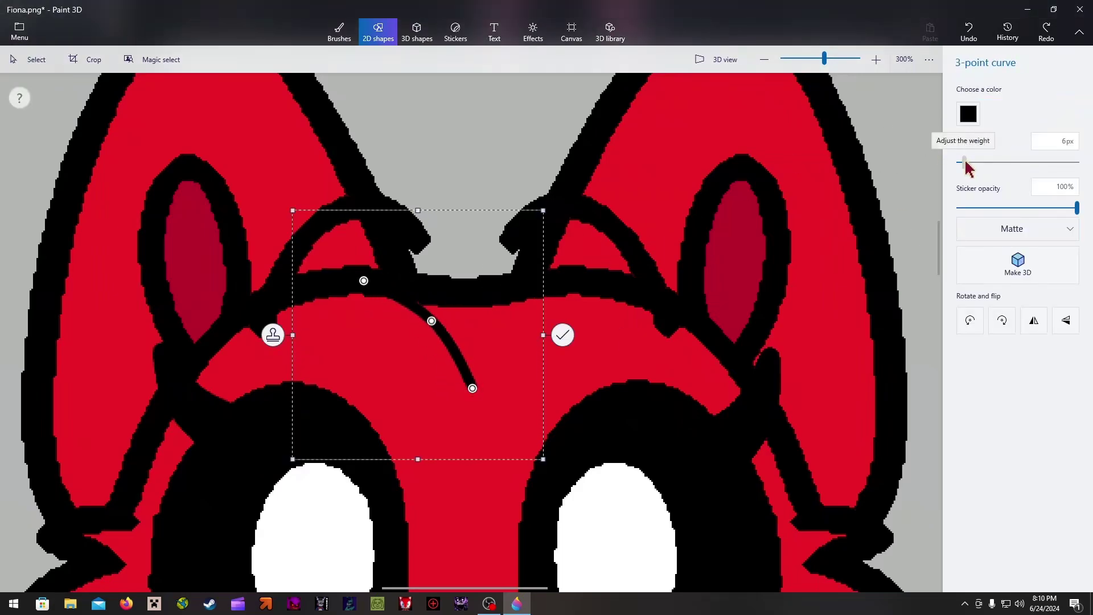
drag(968, 163, 966, 163)
click(647, 271)
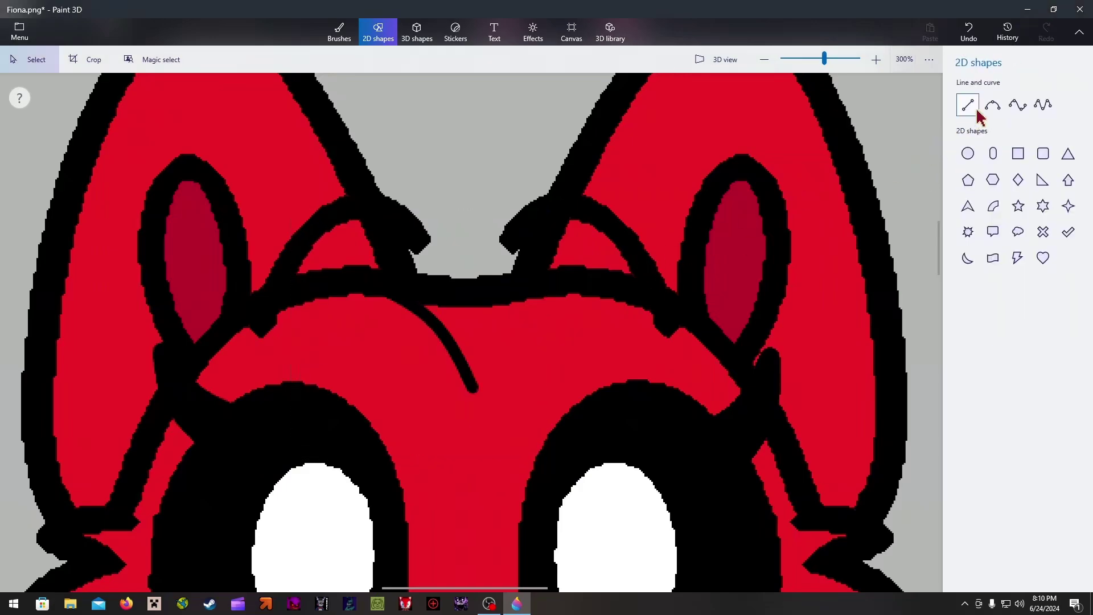
click(993, 106)
drag(482, 307, 478, 386)
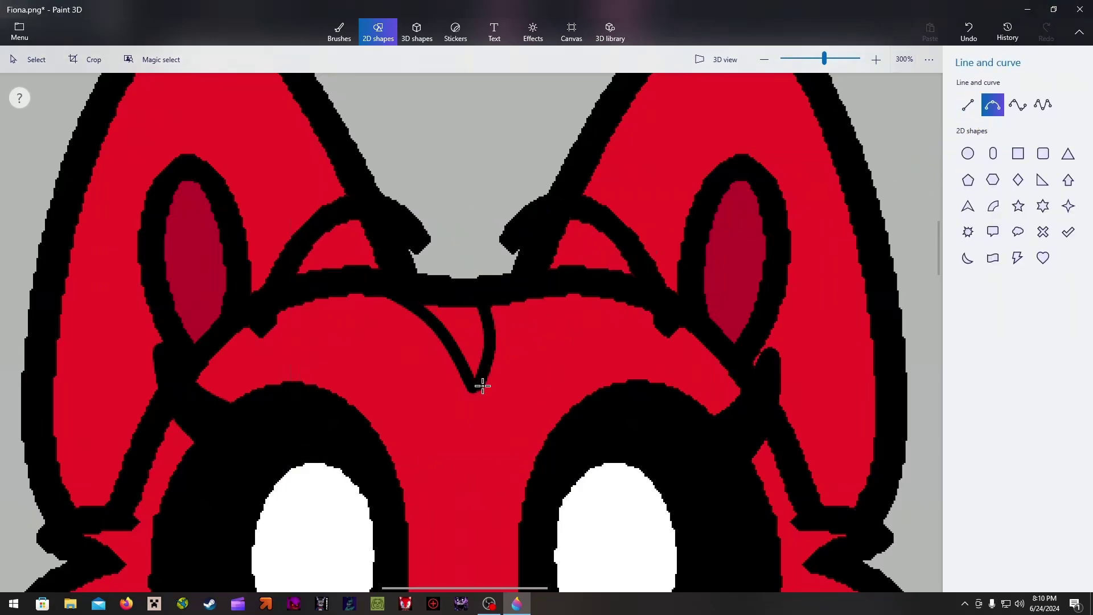
click(684, 264)
Draw a smaller pointed stripe from two black 3-point curves on the forehead, to the right of the middle stripe.
click(992, 106)
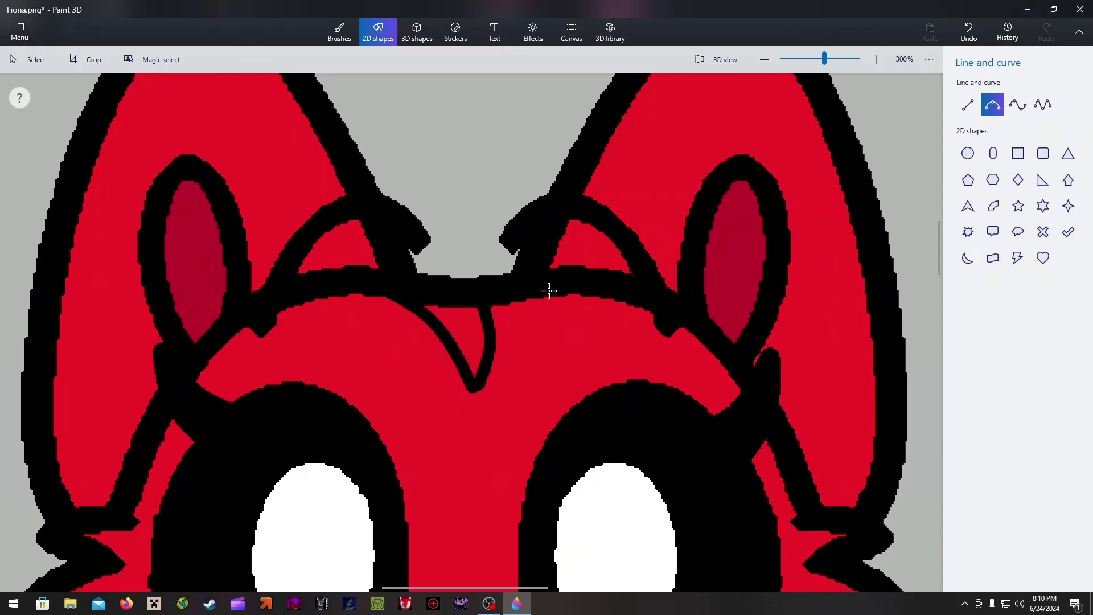
mouse_move(549, 291)
mouse_down()
mouse_move(549, 346)
mouse_move(493, 359)
mouse_move(540, 353)
mouse_up()
click(898, 139)
click(992, 105)
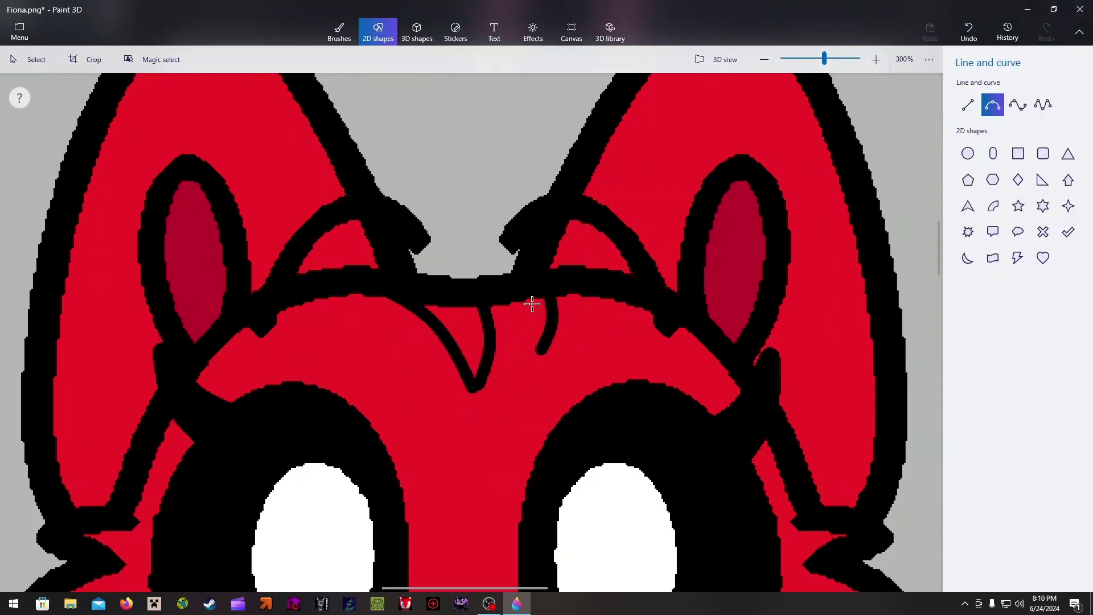
drag(516, 303, 537, 349)
click(681, 275)
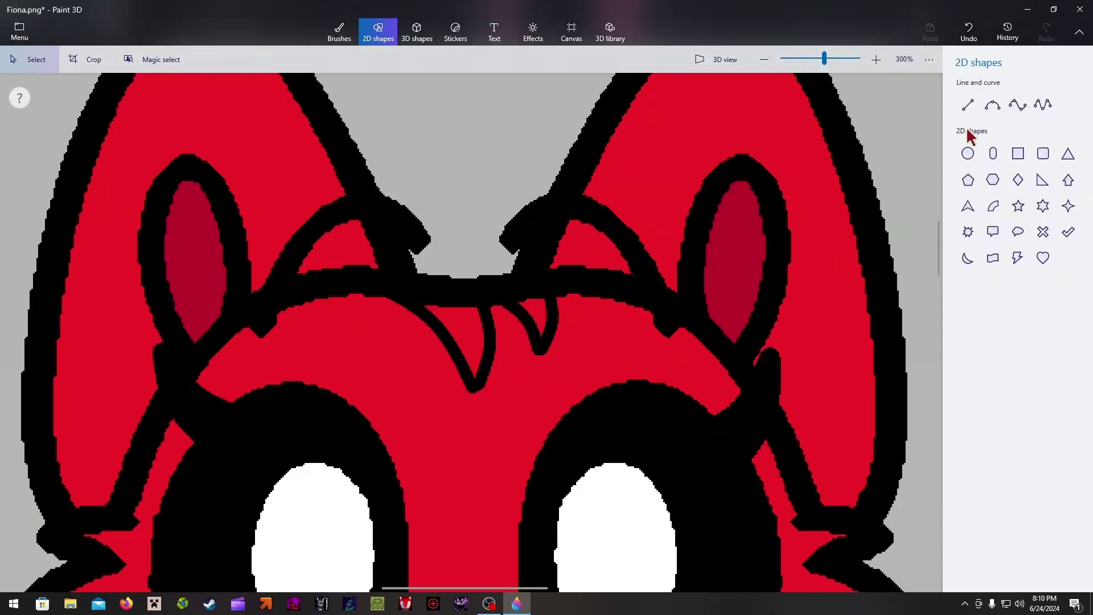
Draw a third pointed stripe from two black 3-point curves on the forehead, to the left of the middle stripe.
click(992, 105)
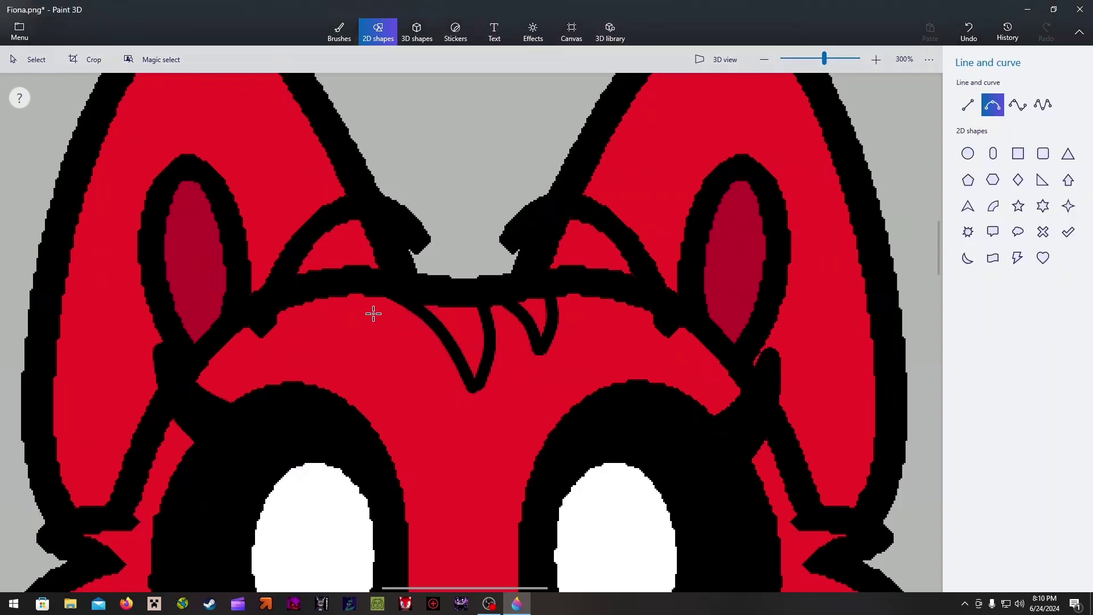
drag(322, 294, 381, 376)
click(524, 337)
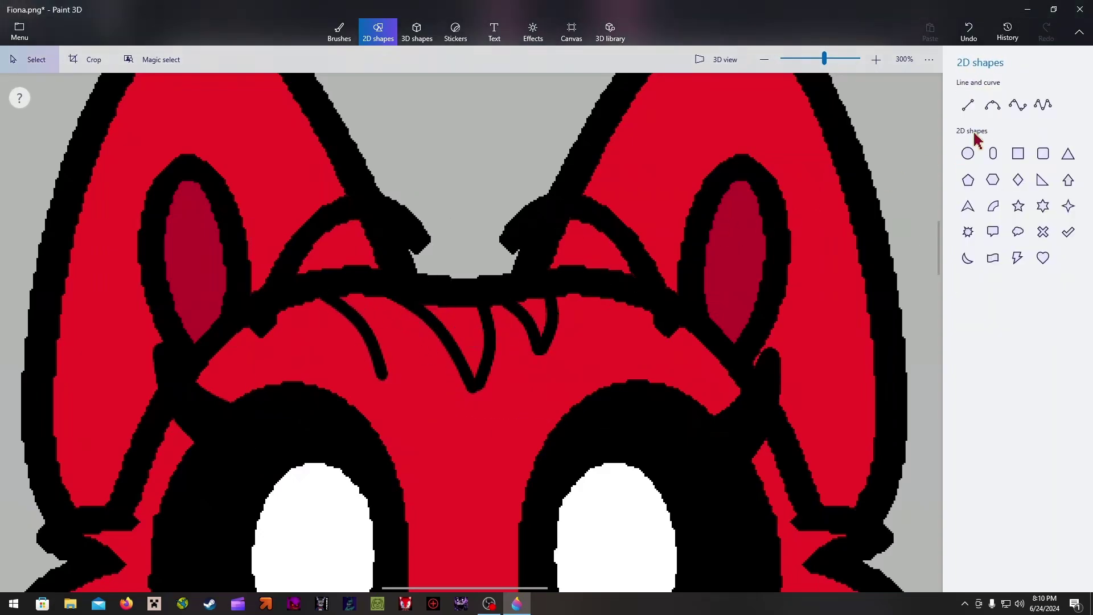
click(992, 105)
drag(405, 296, 390, 376)
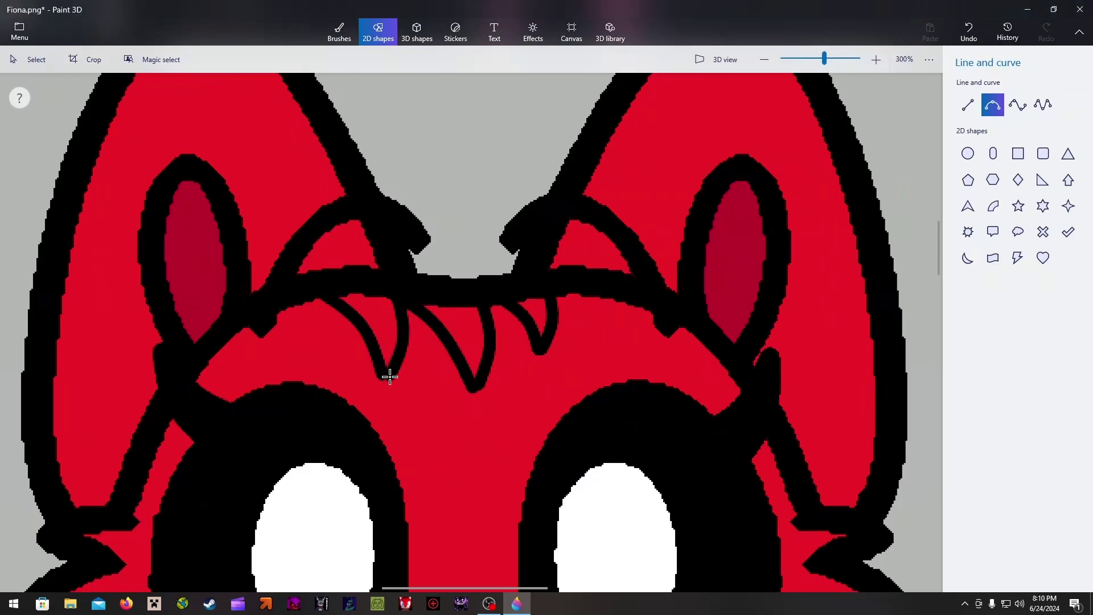
Draw a larger pointed stripe from two black 3-point curves between the middle and right-hand forehead stripes, extending below their tips.
click(669, 288)
click(991, 104)
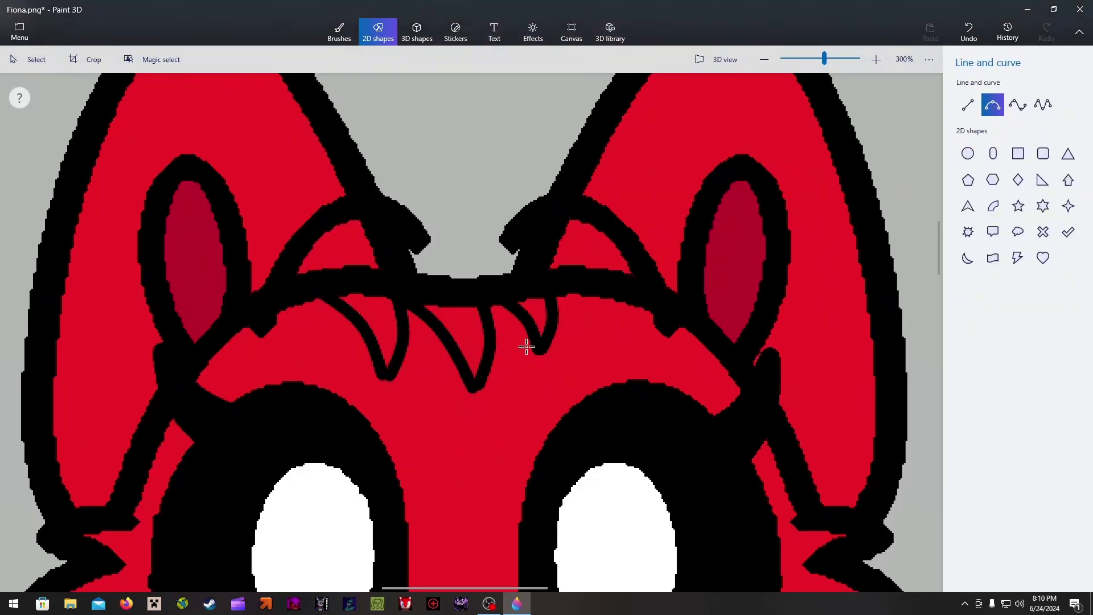
drag(486, 367, 481, 429)
click(690, 276)
click(992, 105)
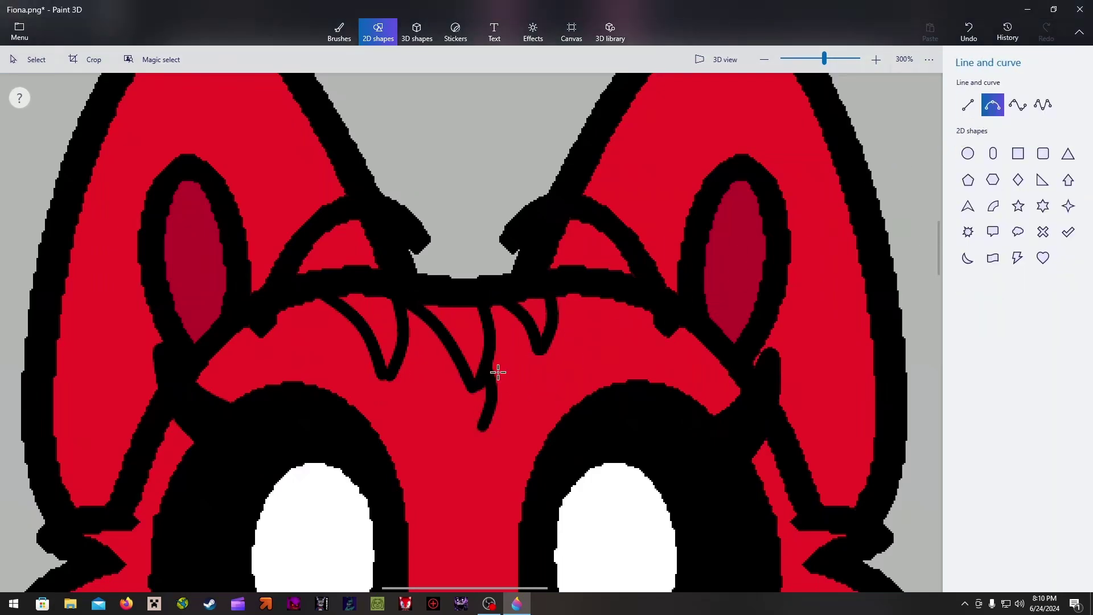
drag(537, 351, 484, 429)
click(688, 284)
Draw a matching larger pointed stripe from two black 3-point curves between the left-hand and middle forehead stripes.
click(993, 105)
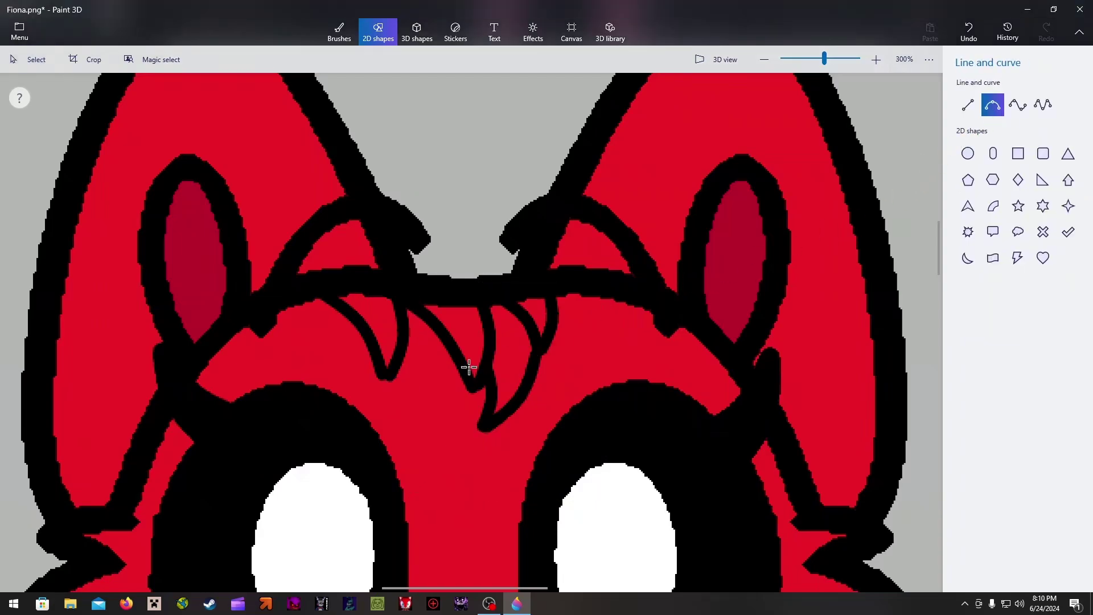
drag(390, 372, 423, 439)
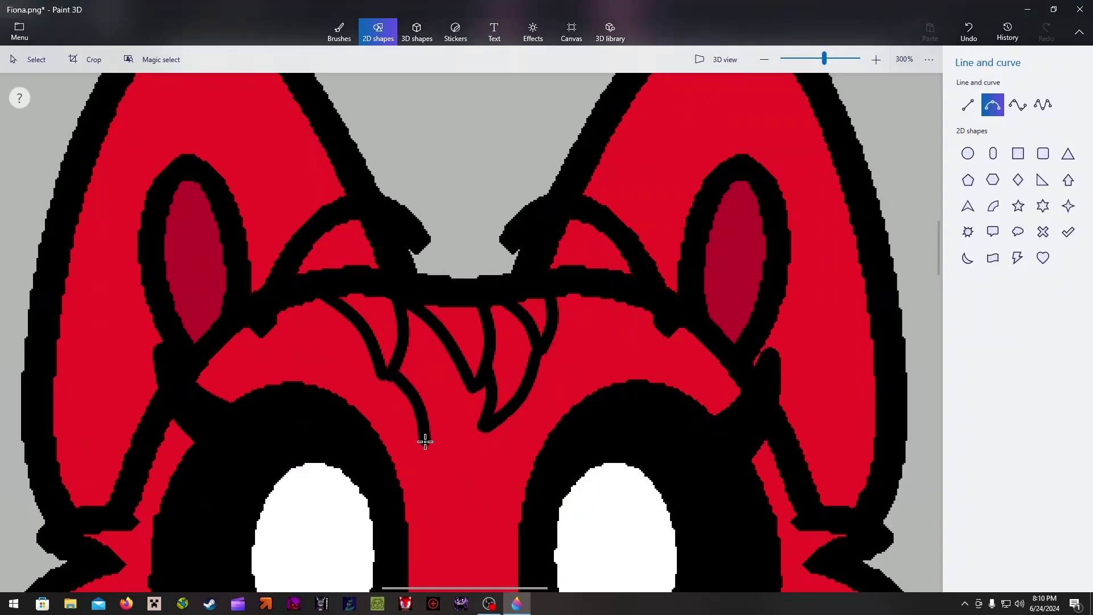
click(781, 300)
click(995, 106)
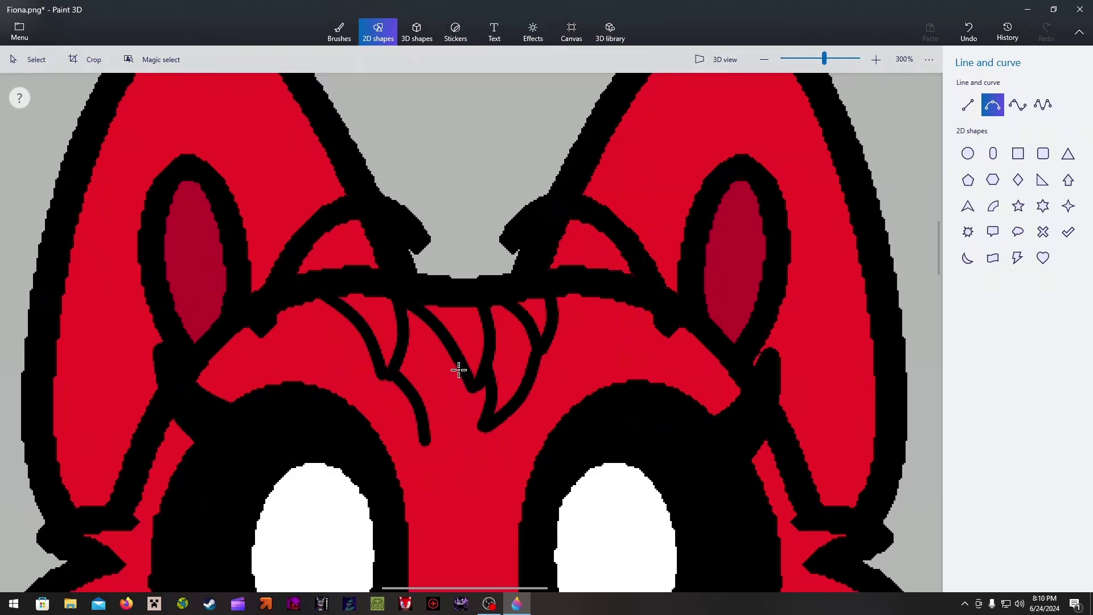
drag(459, 371, 430, 436)
click(648, 299)
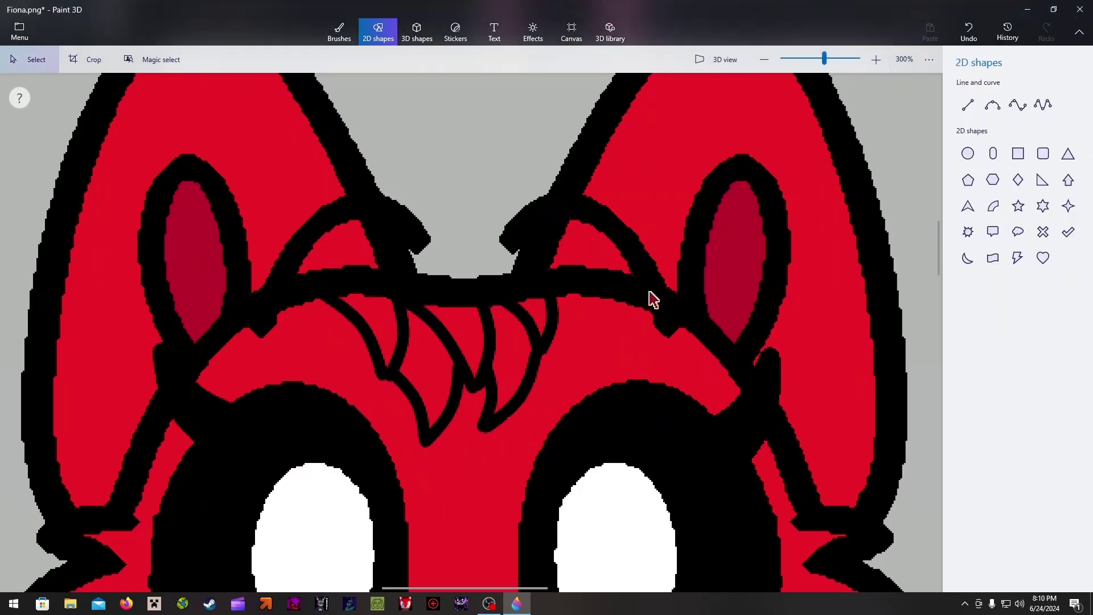
Draw a black 3-point curve from the head outline, right of the small right-hand stripe, down to the edge of the larger stripe.
click(993, 104)
drag(620, 298, 540, 371)
click(820, 234)
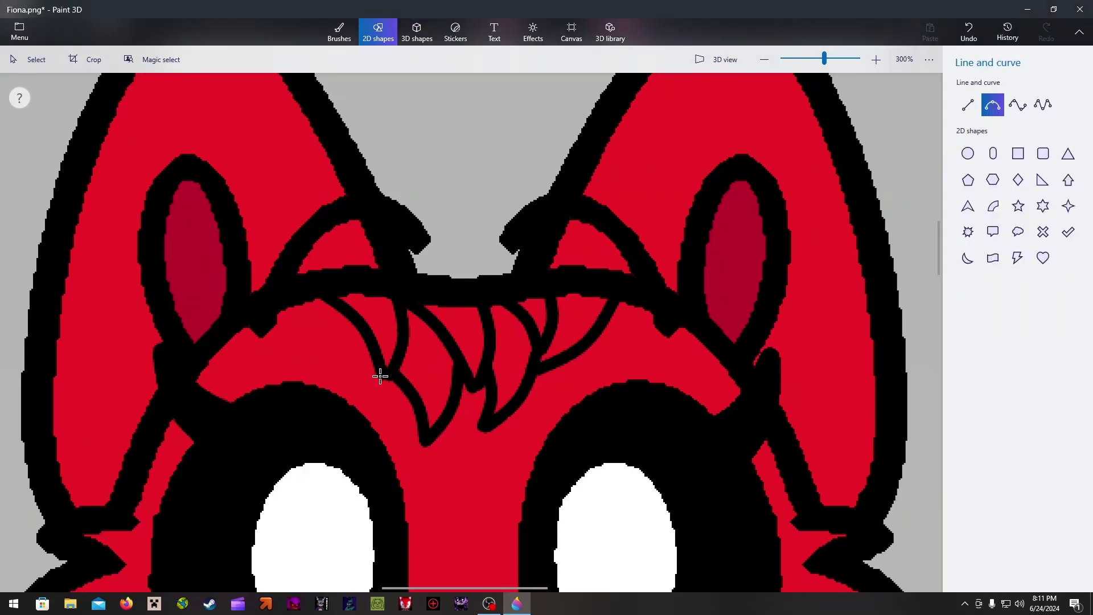
Draw two long black 3-point curves, 7 px thick, from each side of the head outline to the tips of the two large forehead stripes.
mouse_move(284, 311)
mouse_down()
mouse_move(371, 367)
mouse_move(420, 439)
mouse_up()
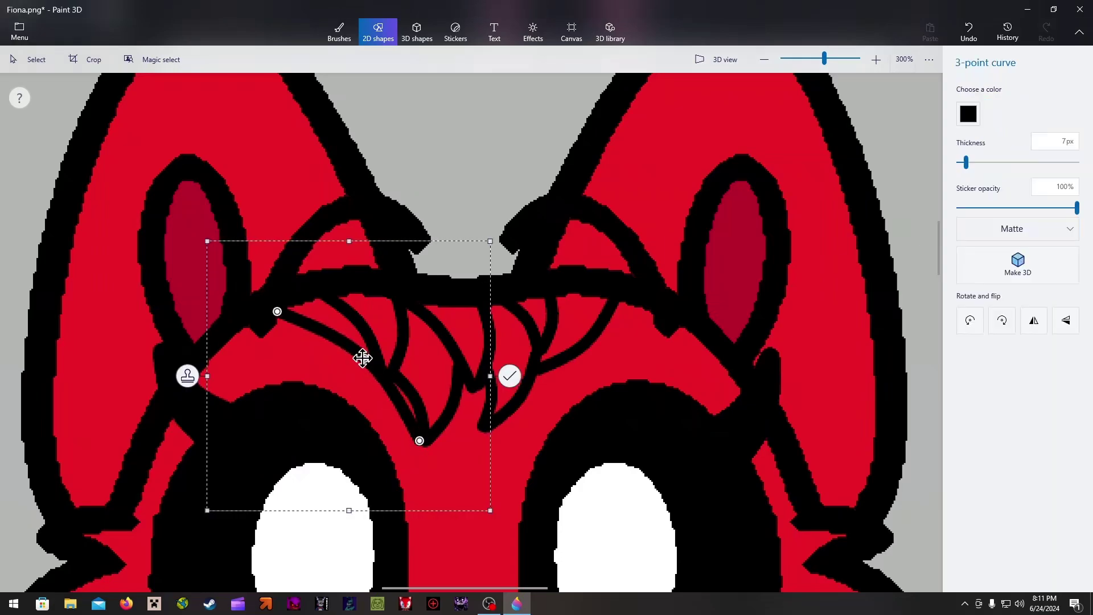
mouse_move(363, 359)
mouse_down()
mouse_move(348, 369)
mouse_move(363, 360)
mouse_up()
drag(274, 309, 259, 316)
drag(364, 360, 348, 369)
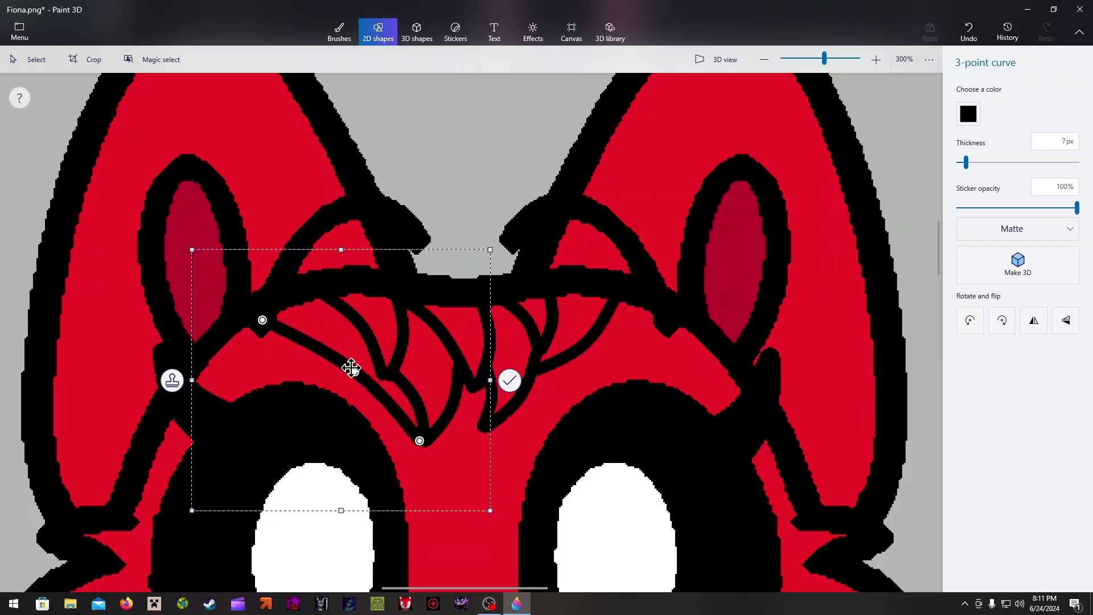
click(711, 307)
click(993, 105)
mouse_move(626, 298)
mouse_down()
mouse_move(605, 358)
mouse_move(485, 431)
mouse_up()
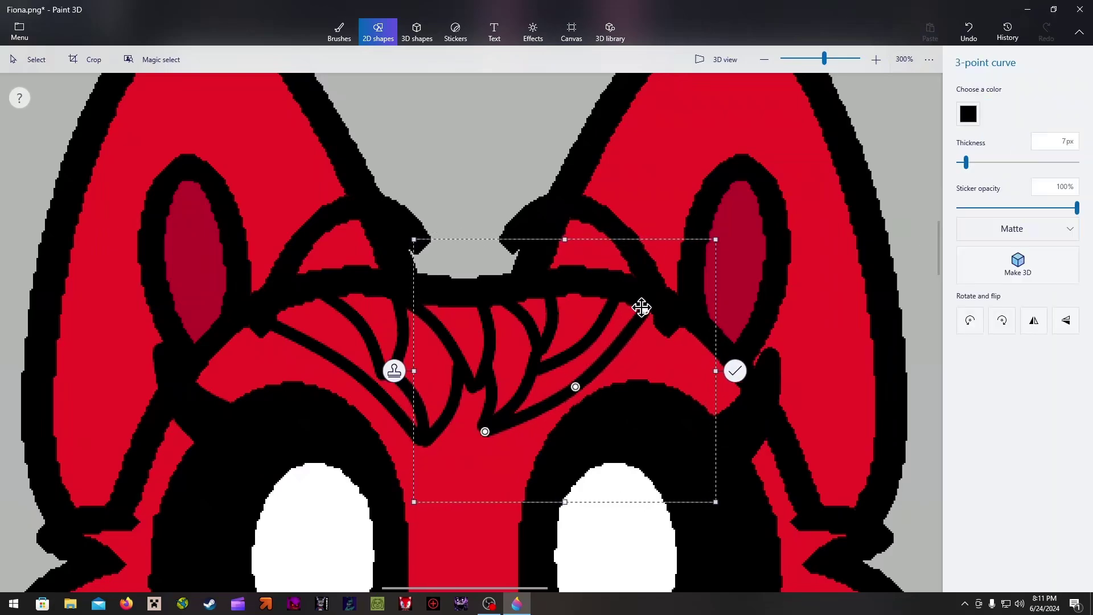
click(729, 220)
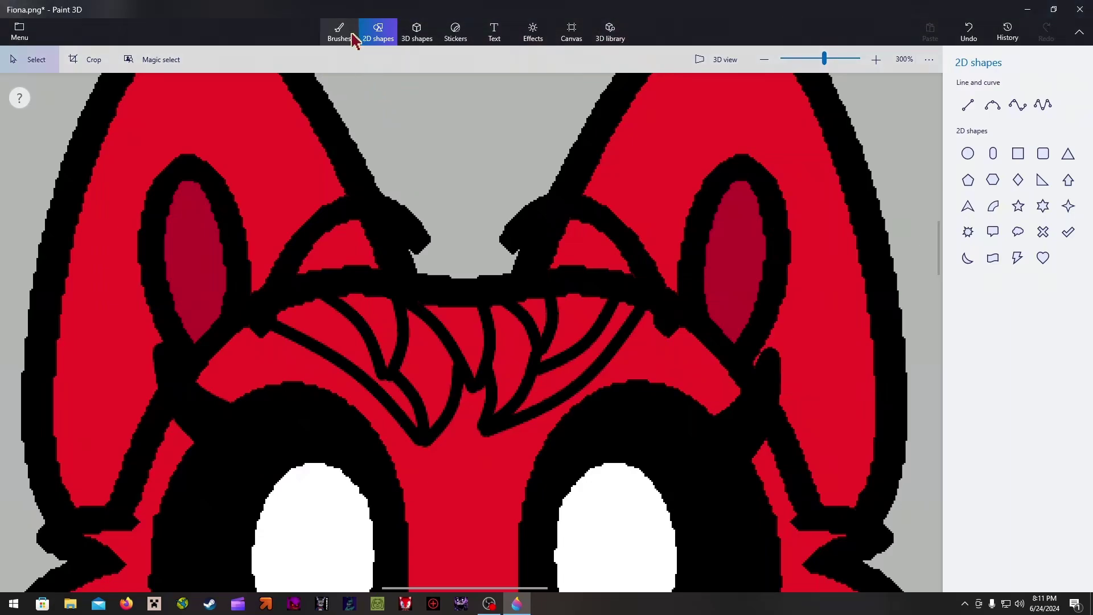
Fill the two large forehead stripes, the small left-hand and right-hand stripes and the section beside the right-hand one with dark red.
click(353, 35)
click(1049, 501)
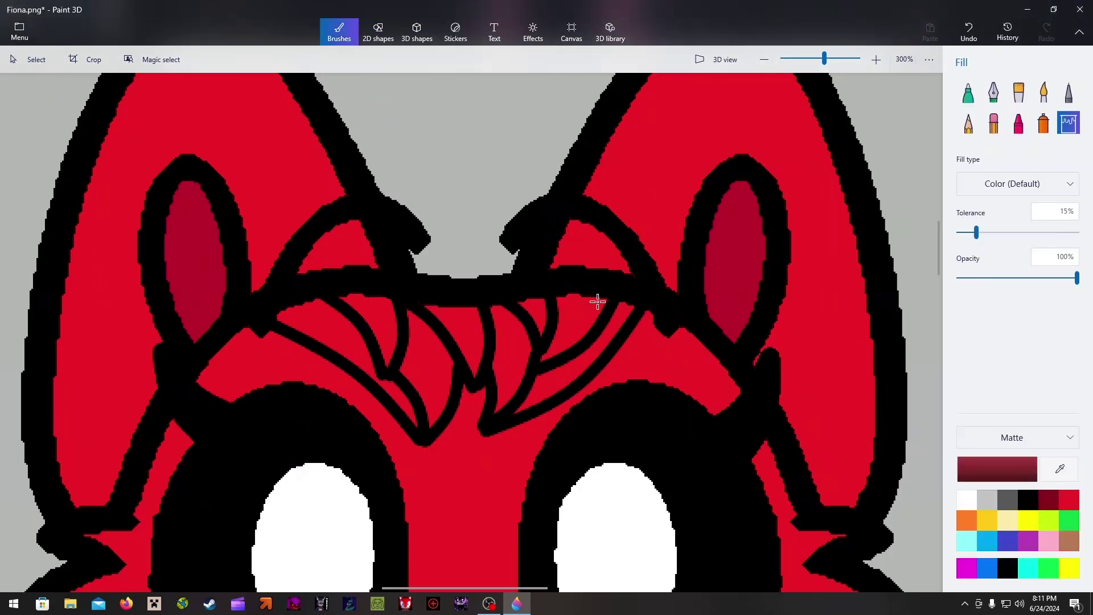
click(518, 346)
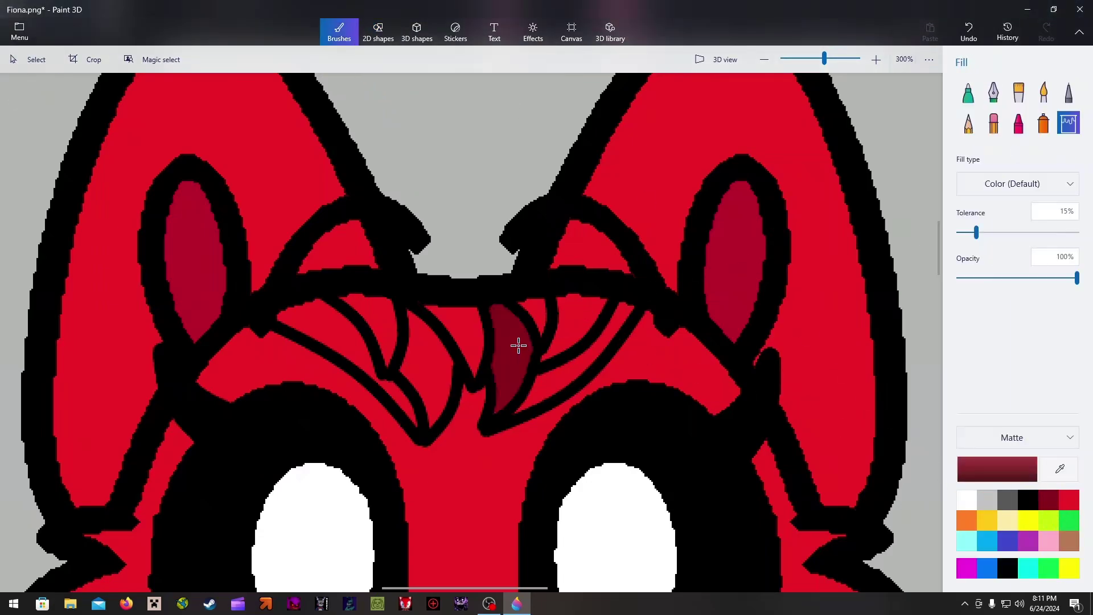
click(449, 326)
click(396, 329)
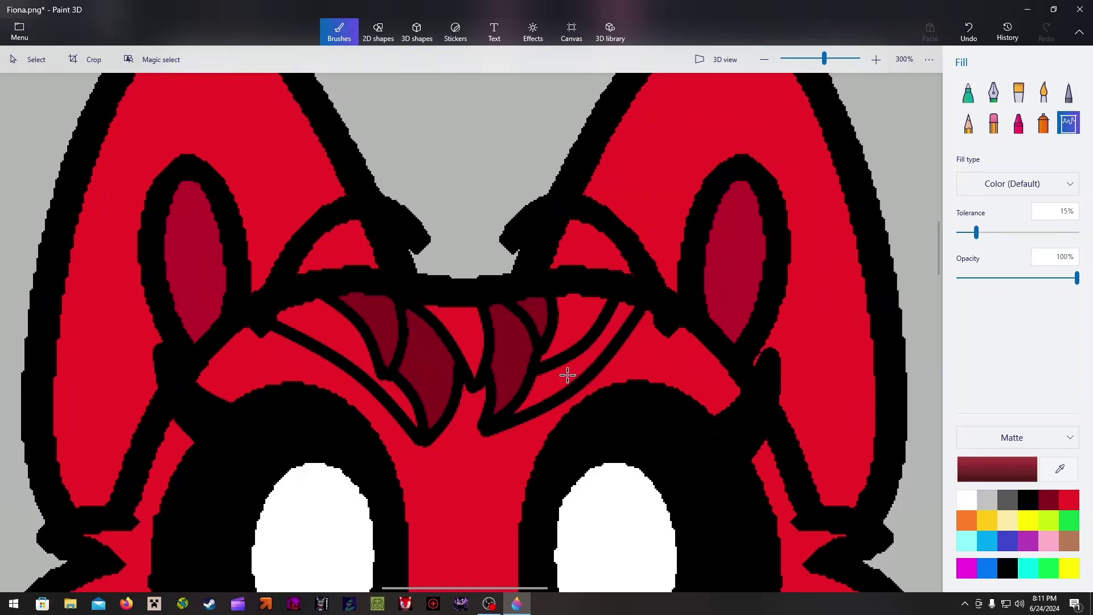
click(574, 321)
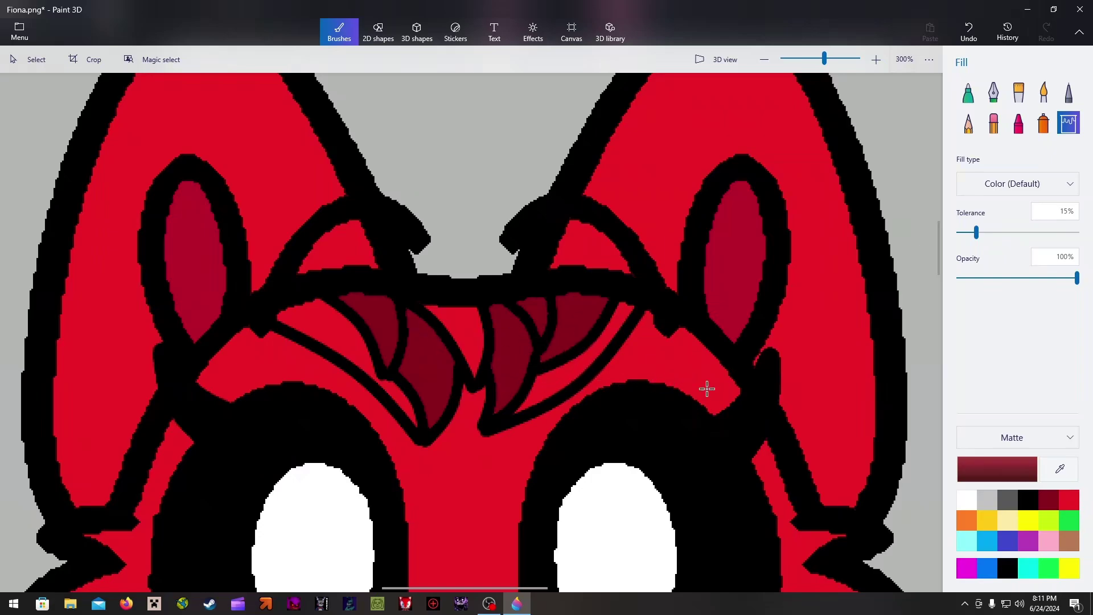
Try a brighter custom red fill on the middle stripe and the two long outer forehead sections, and undo it.
click(1069, 500)
click(986, 470)
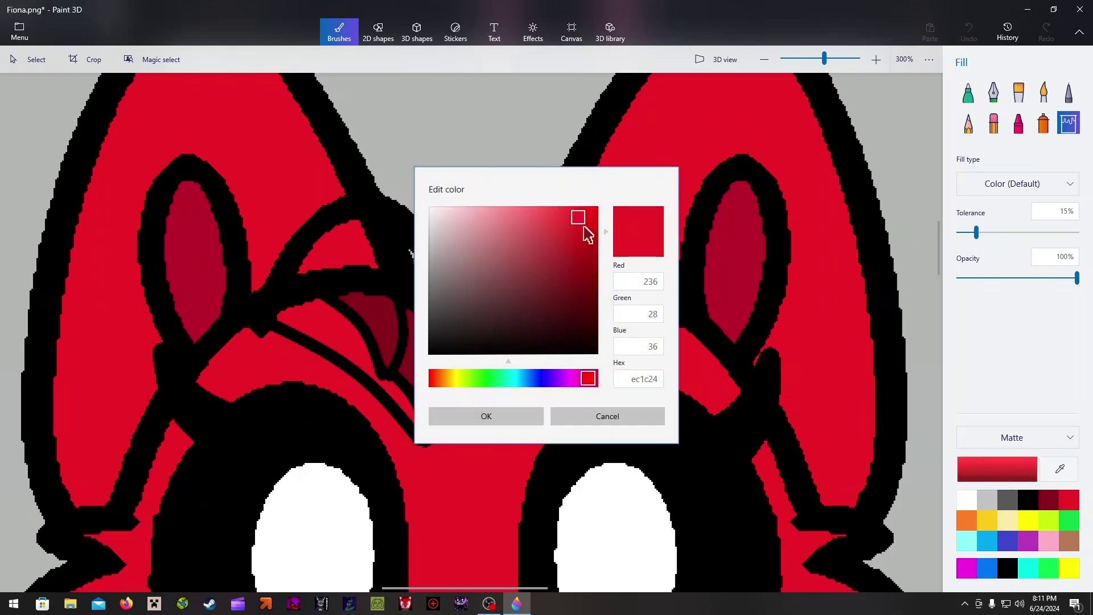
drag(589, 232, 593, 213)
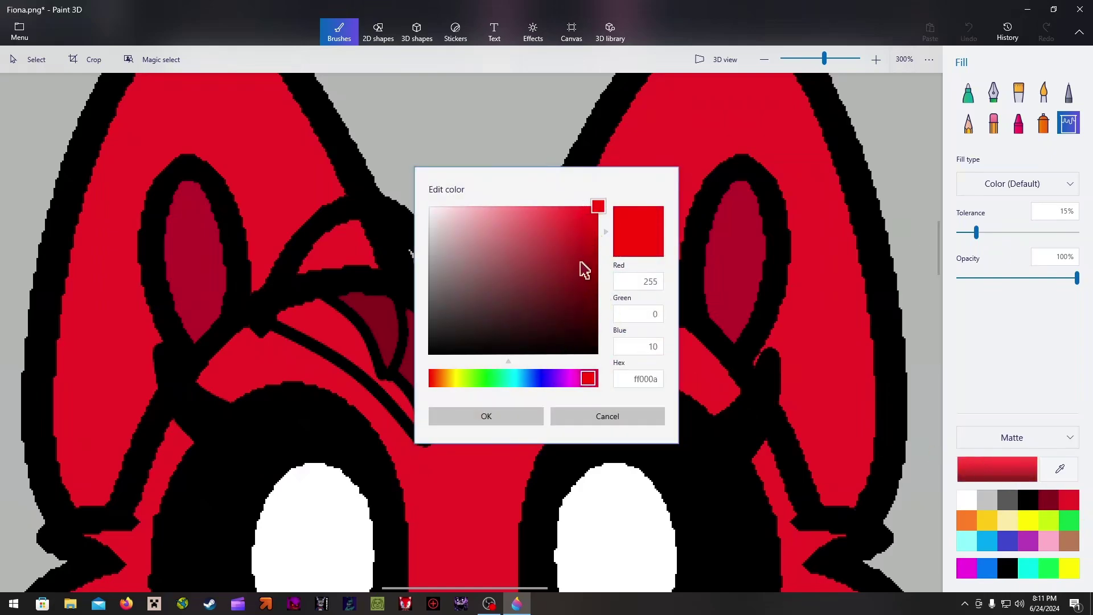
click(515, 421)
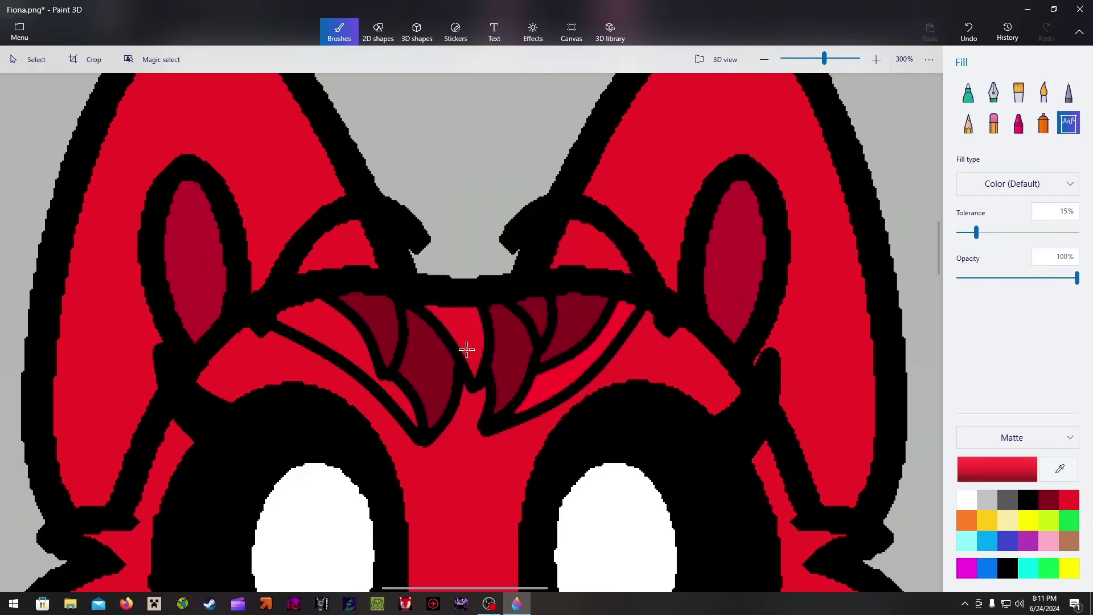
click(339, 335)
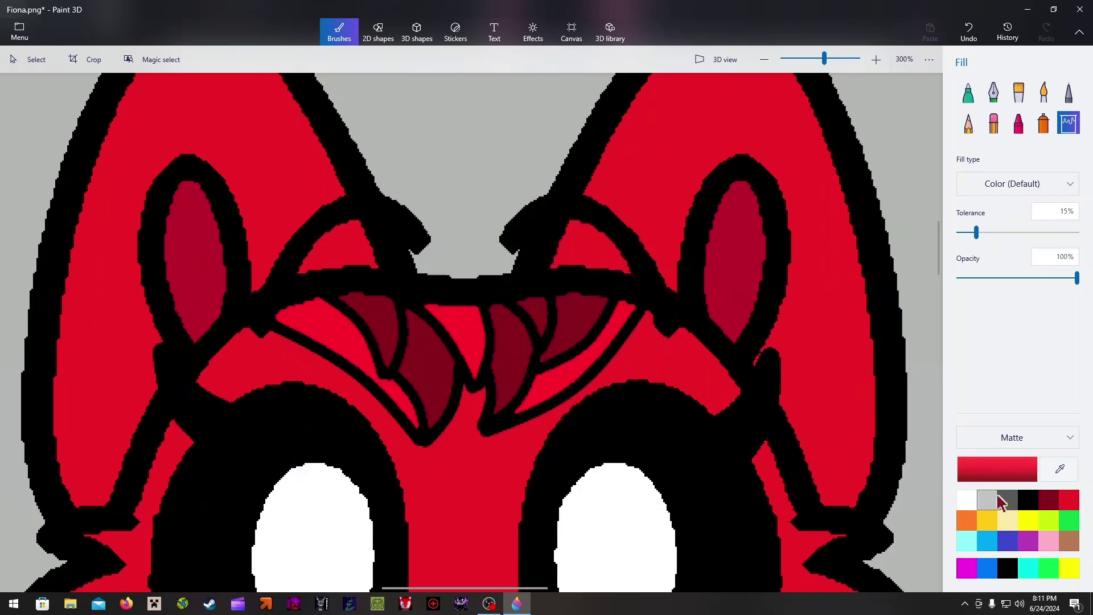
click(969, 31)
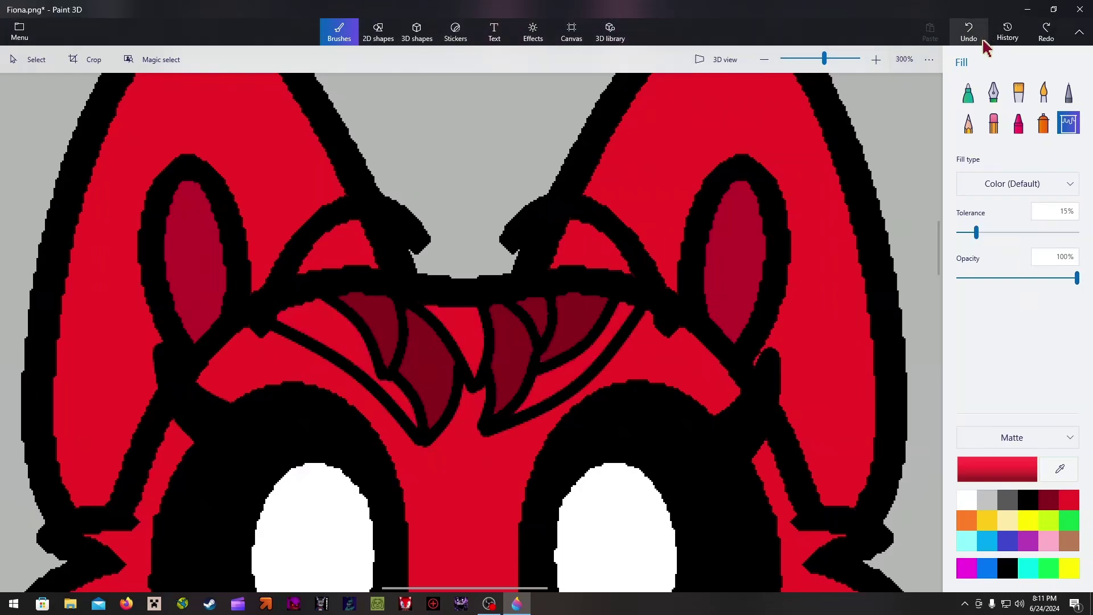
Mix a custom pink, hex ff2d84, and fill the middle stripe and the two long outer forehead sections with it.
click(999, 473)
click(574, 206)
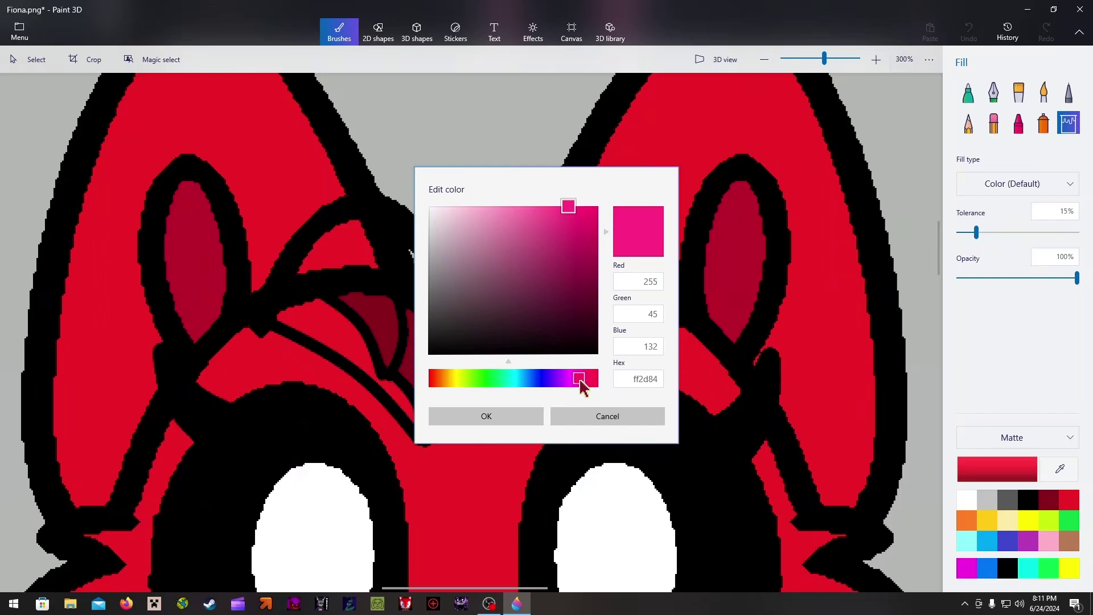
click(528, 417)
click(601, 345)
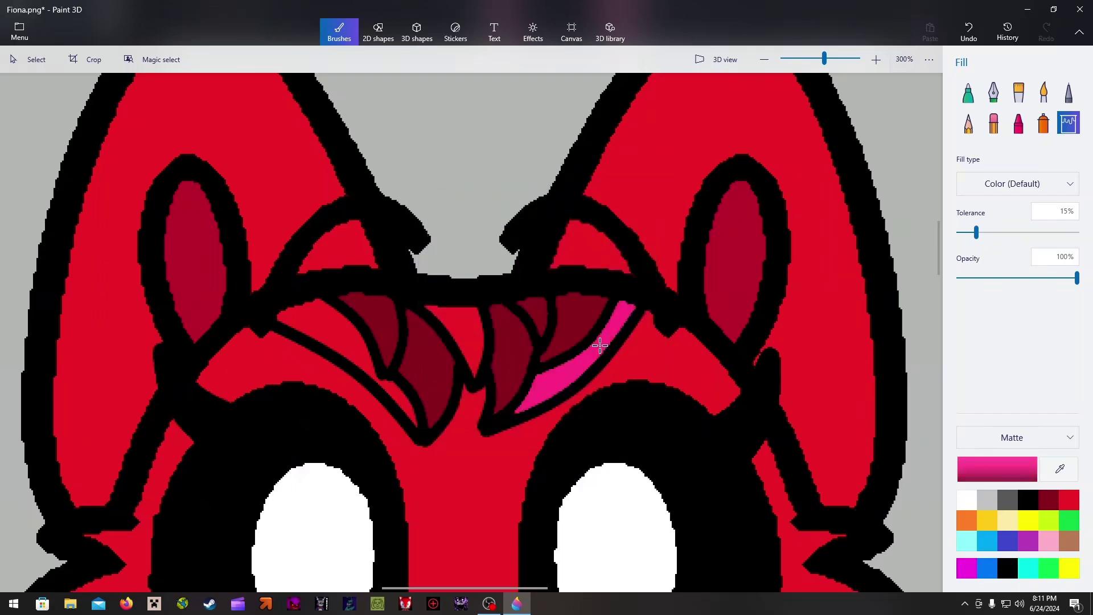
click(476, 341)
click(352, 339)
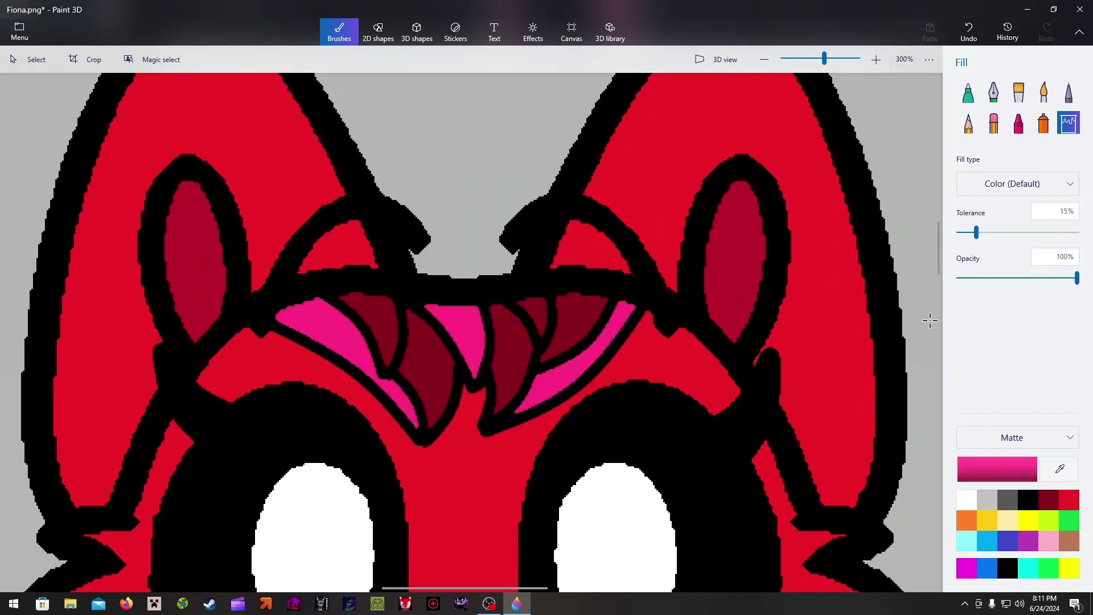
Draw an unfilled circle with a 7 px purple outline over the inner base of the left-hand ear.
mouse_move(941, 273)
mouse_down()
mouse_move(942, 251)
mouse_move(943, 272)
mouse_move(955, 258)
mouse_up()
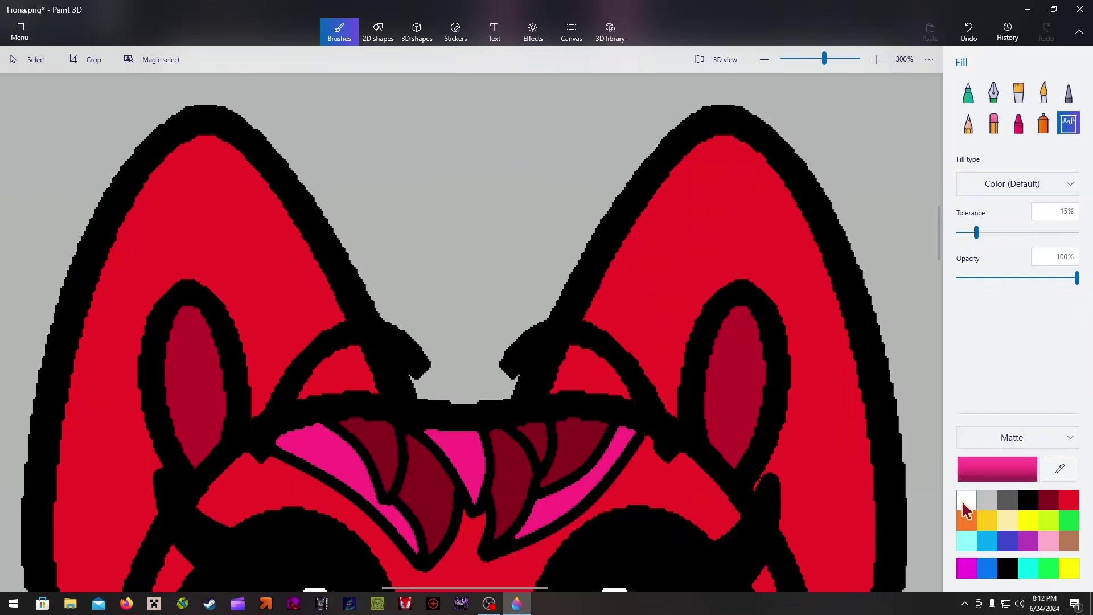
click(377, 32)
click(969, 155)
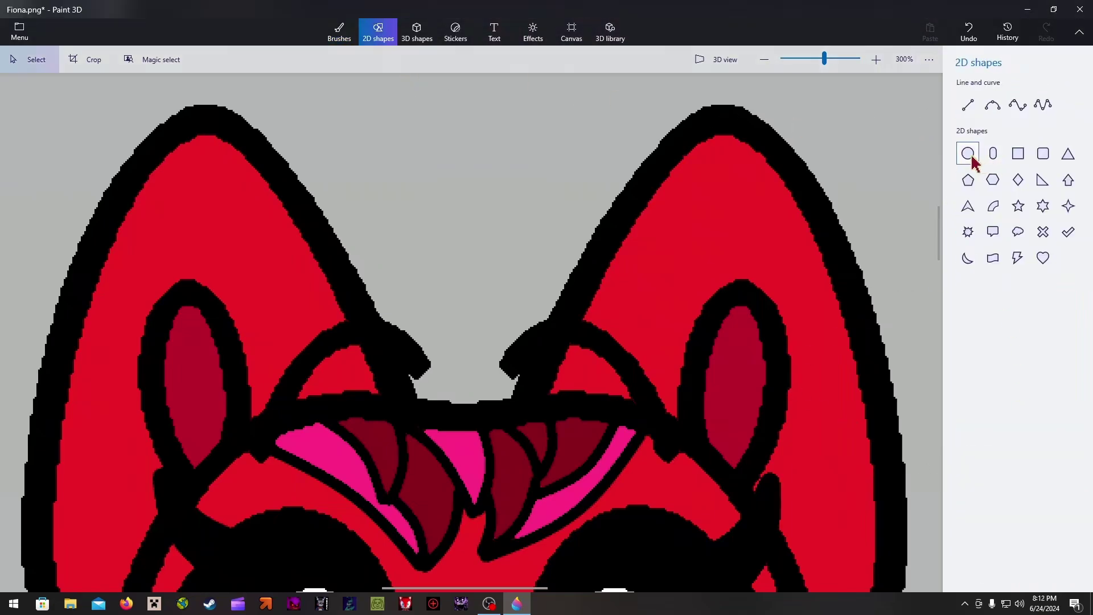
drag(268, 284, 403, 410)
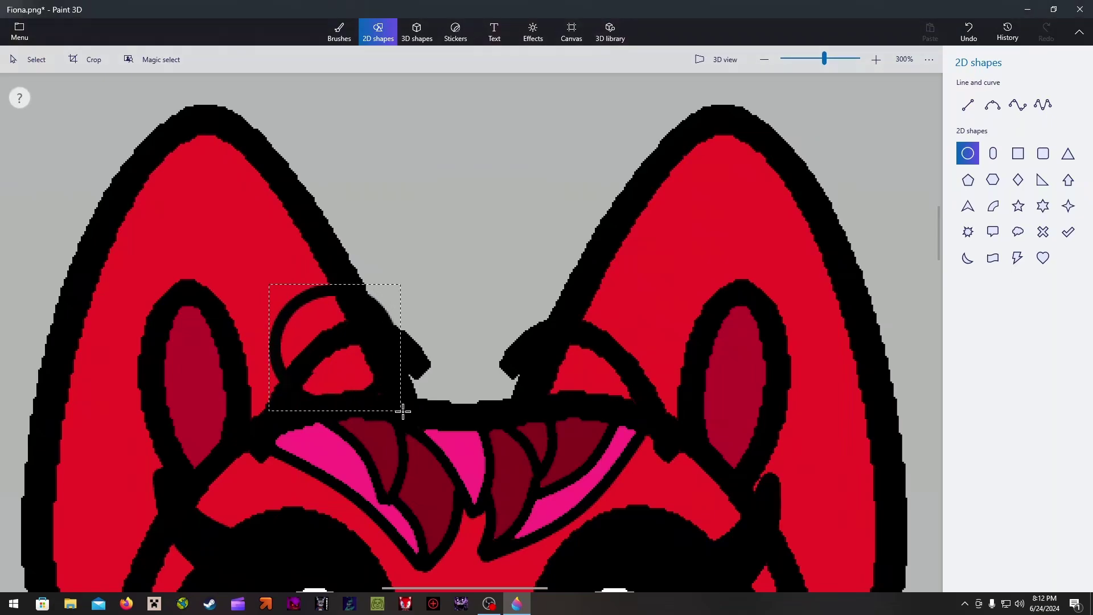
drag(359, 360, 341, 360)
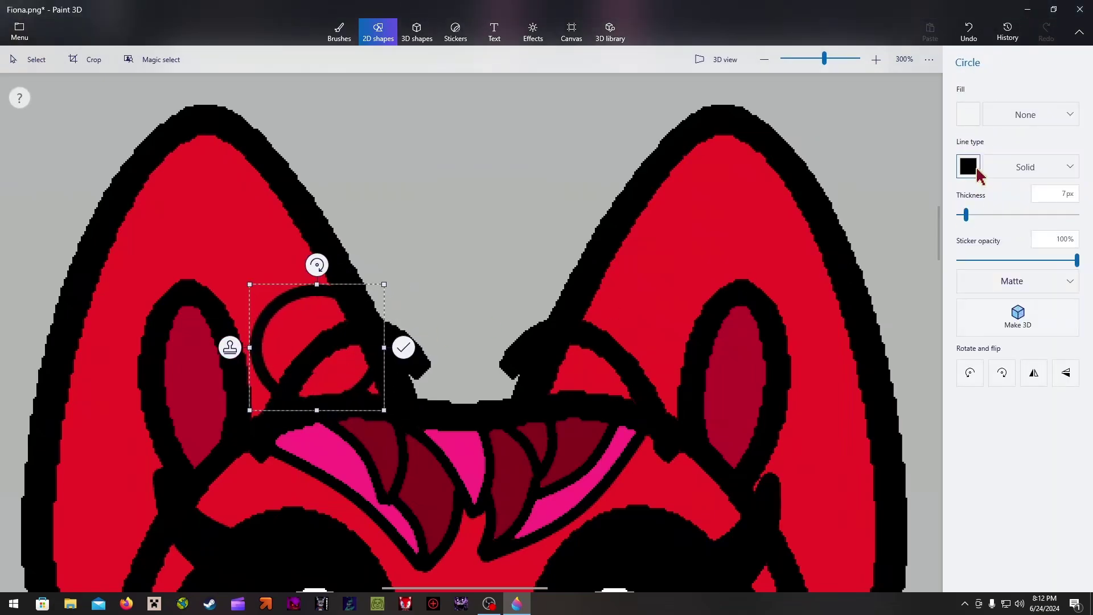
click(968, 166)
click(980, 251)
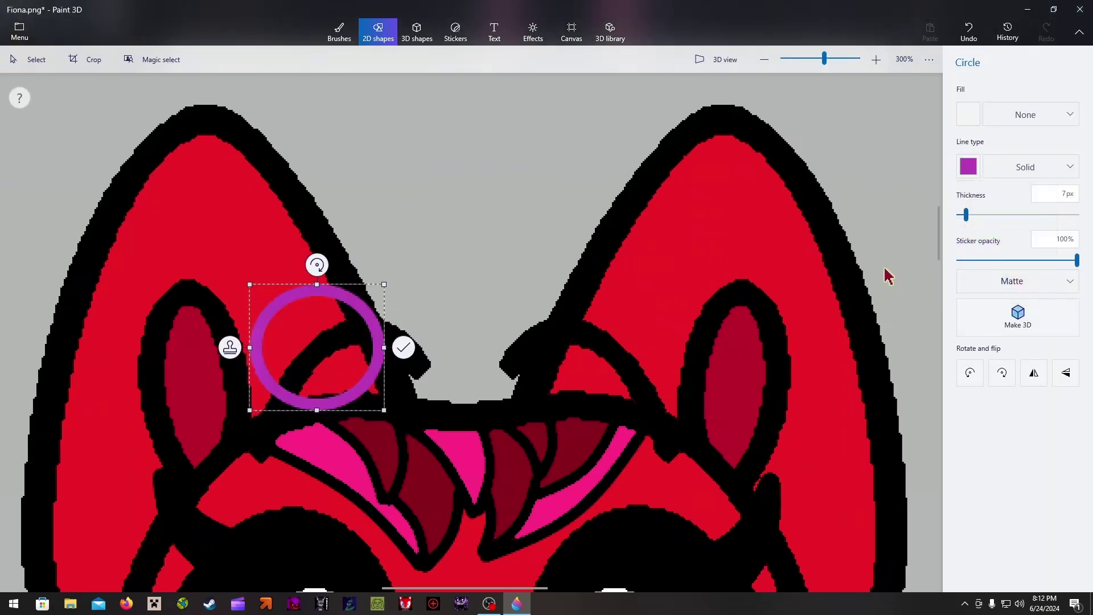
drag(344, 345, 330, 359)
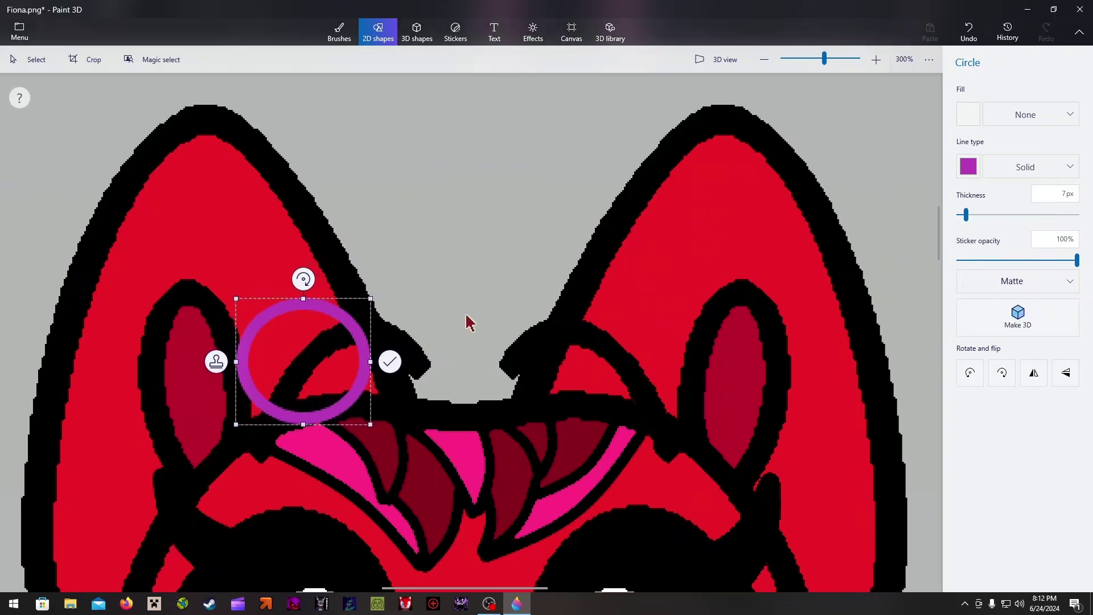
click(825, 252)
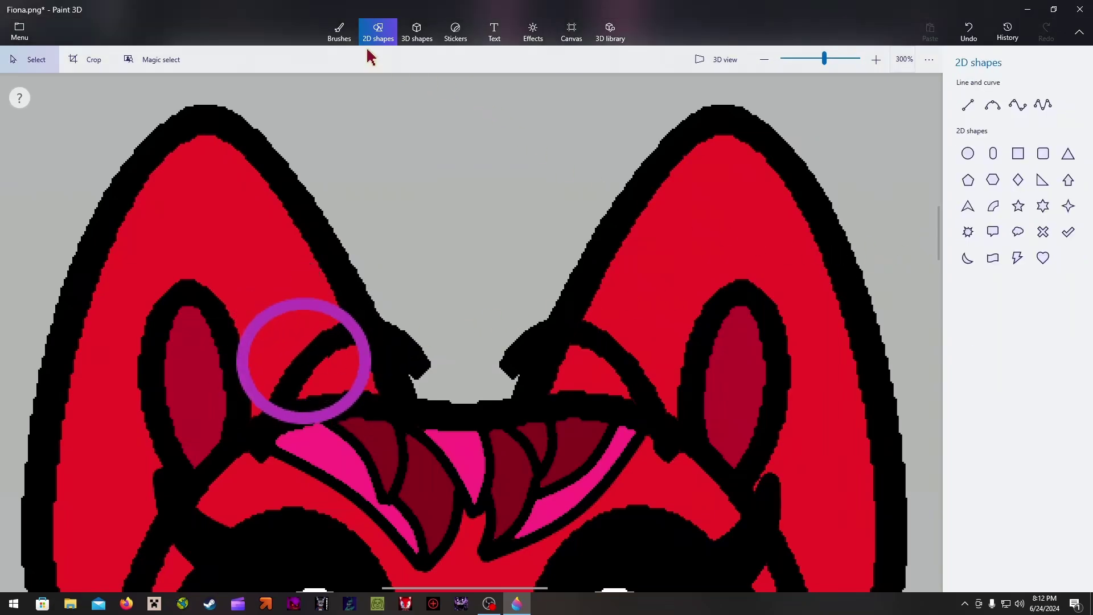
Add two smaller unfilled purple circles overlapping the upper left and upper right edges of the large circle.
click(342, 40)
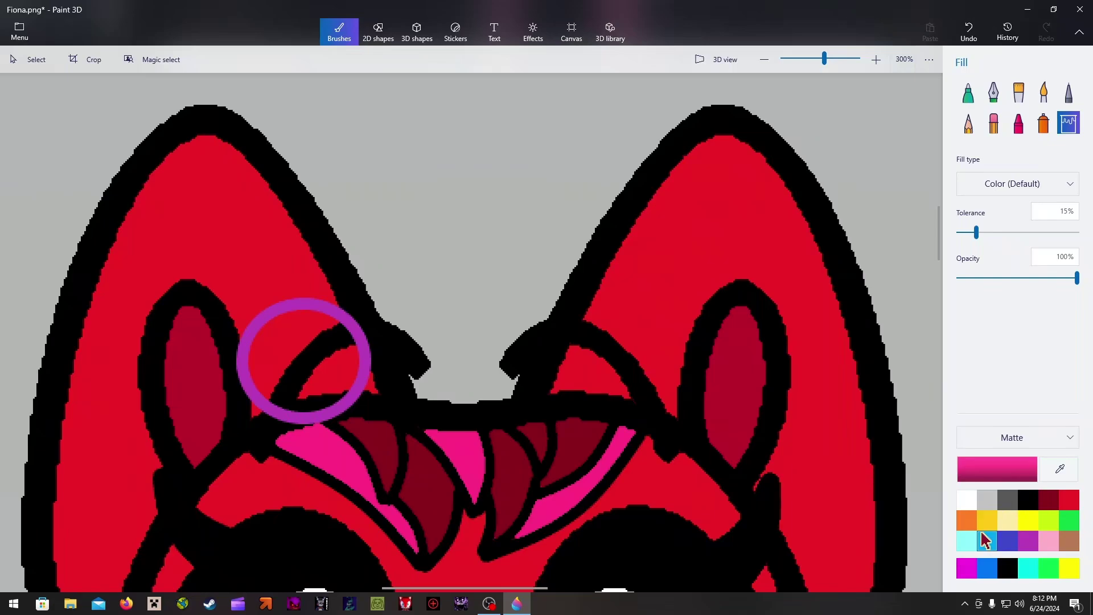
click(379, 31)
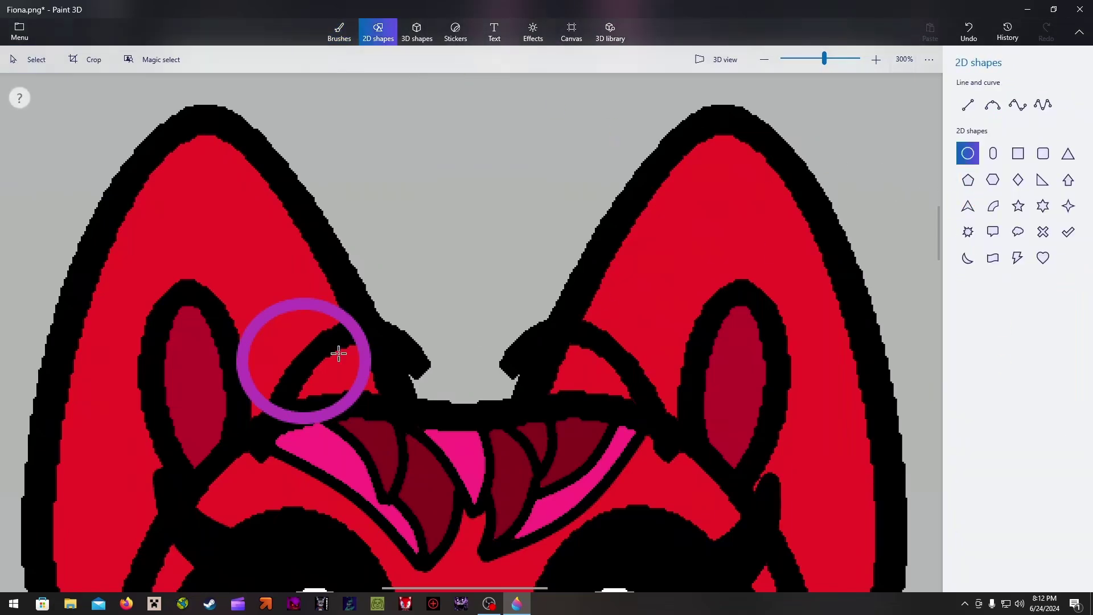
drag(205, 295, 279, 366)
drag(222, 322, 239, 322)
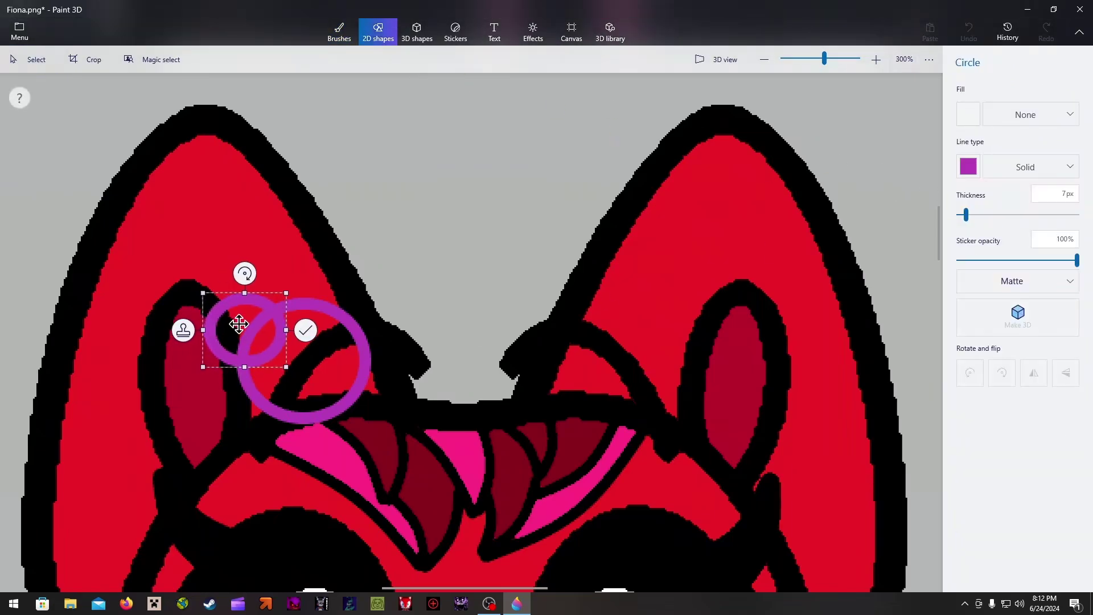
click(764, 230)
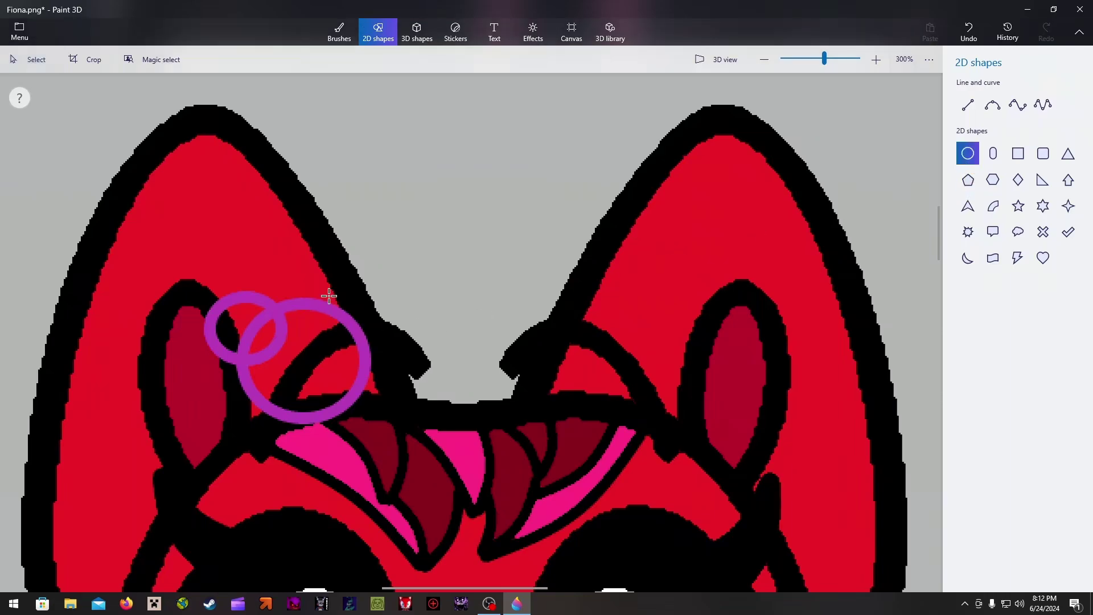
mouse_move(327, 286)
mouse_down()
mouse_move(374, 319)
mouse_move(398, 356)
mouse_up()
click(489, 293)
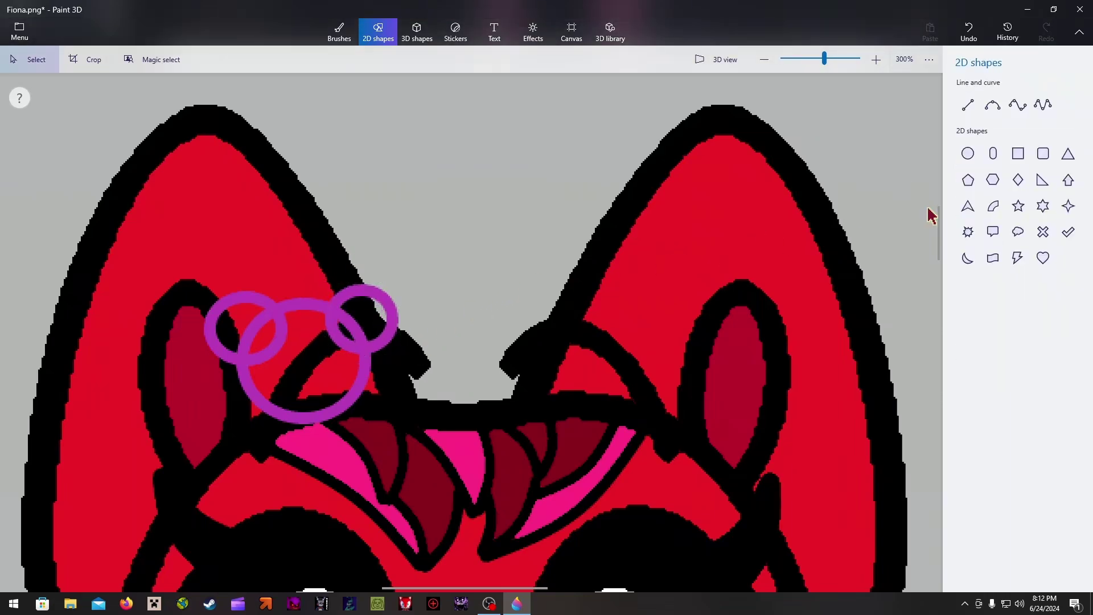
Add two more small unfilled purple circles overlapping the lower right and lower left edges of the large circle.
click(968, 153)
mouse_move(325, 344)
mouse_down()
mouse_move(391, 391)
mouse_move(406, 419)
mouse_up()
click(780, 243)
click(968, 153)
drag(214, 358, 288, 430)
click(493, 254)
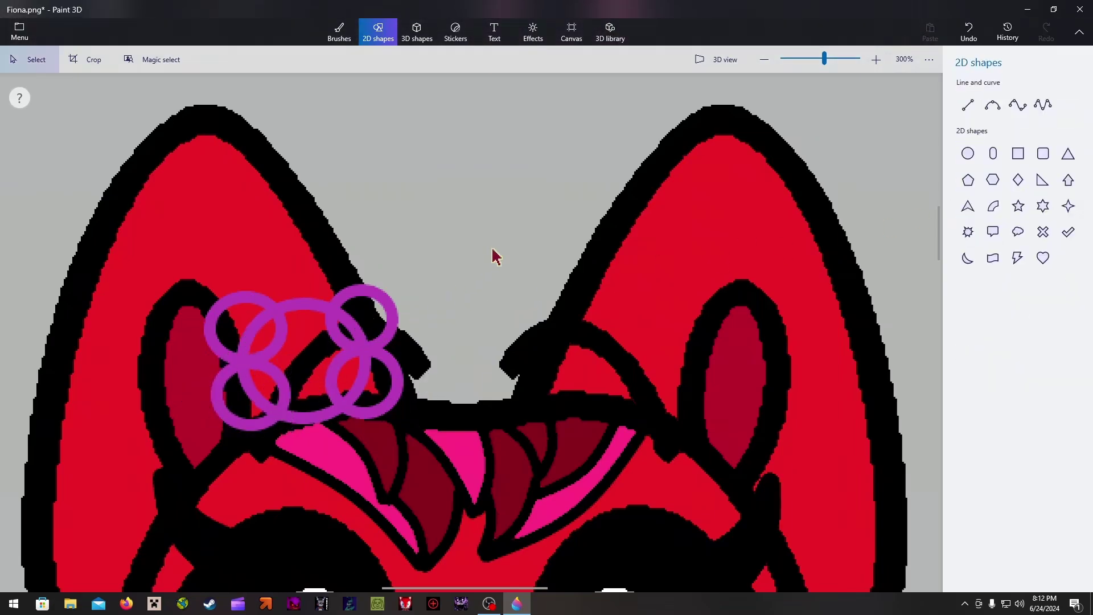
click(346, 41)
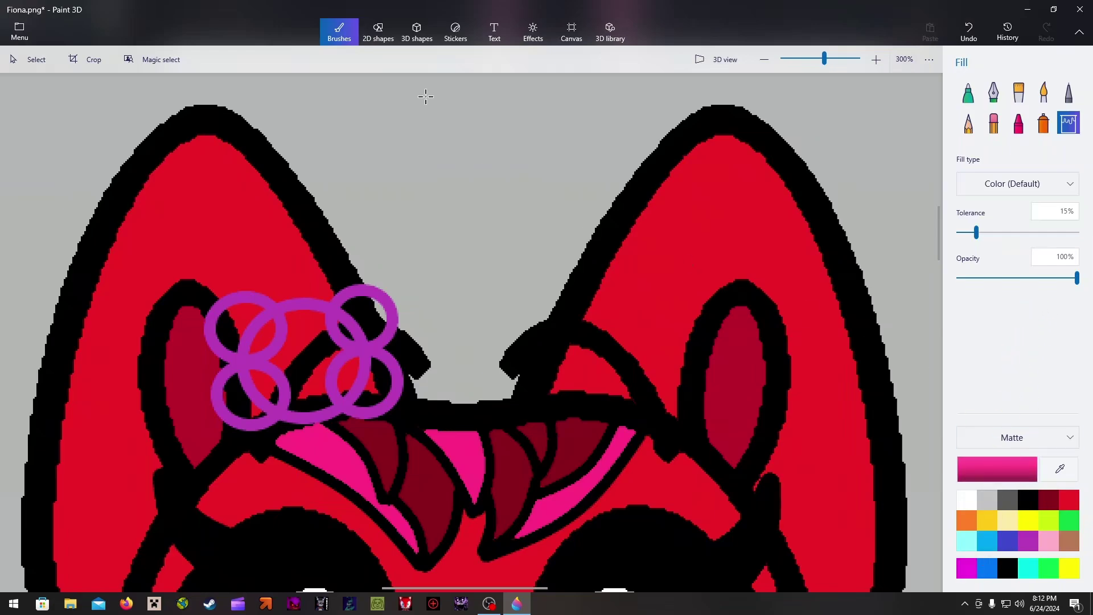
click(380, 35)
click(968, 154)
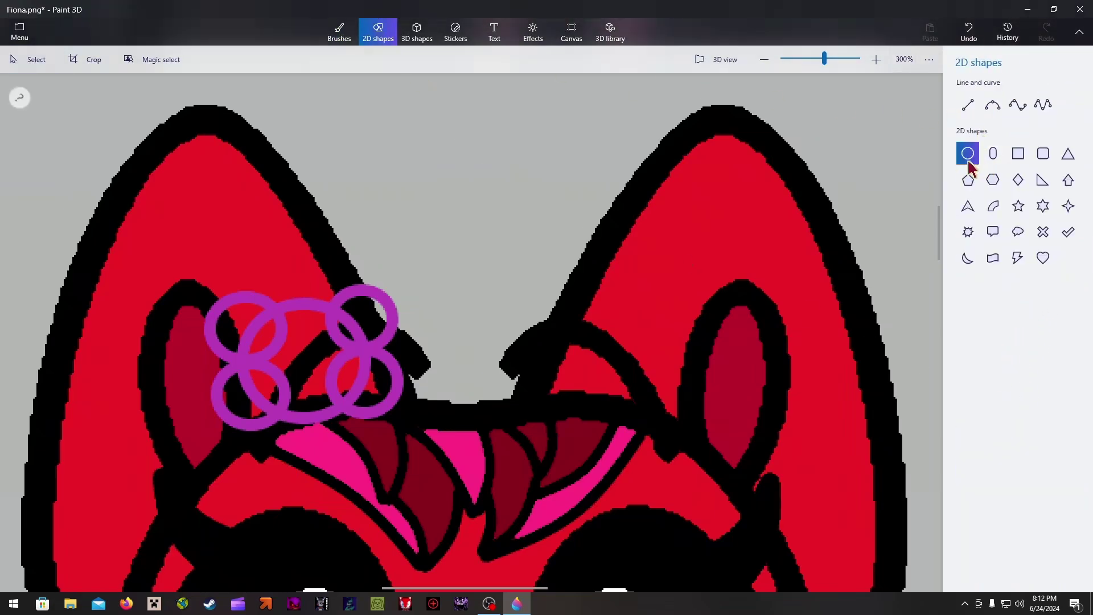
drag(127, 478, 638, 222)
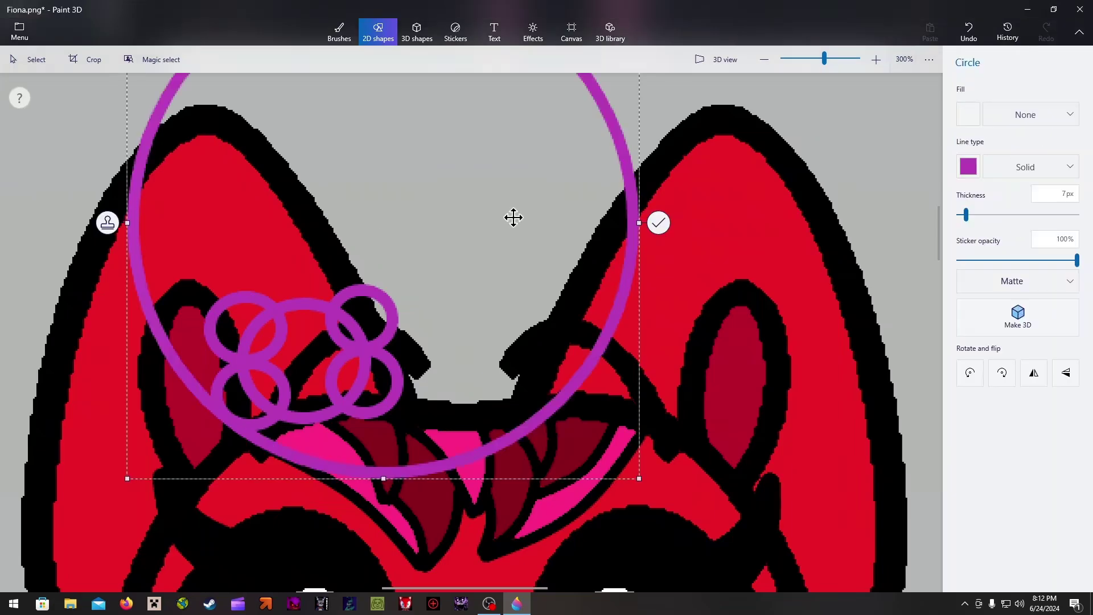
click(969, 33)
Fill the large circle, the four small circles and the gaps between them with purple at 18% tolerance to form a solid flower.
click(339, 33)
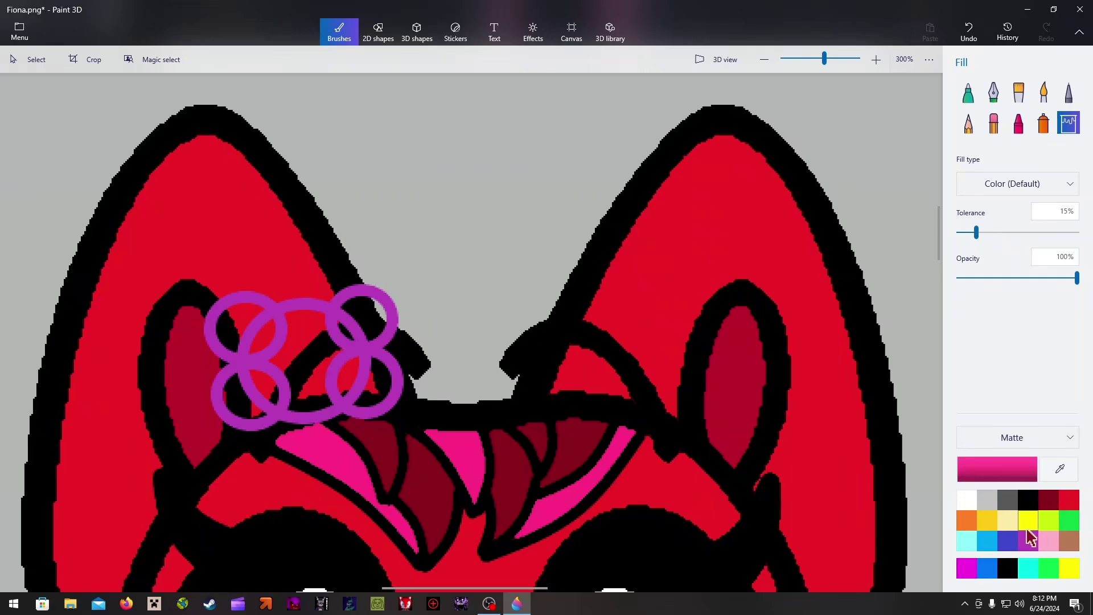
click(366, 317)
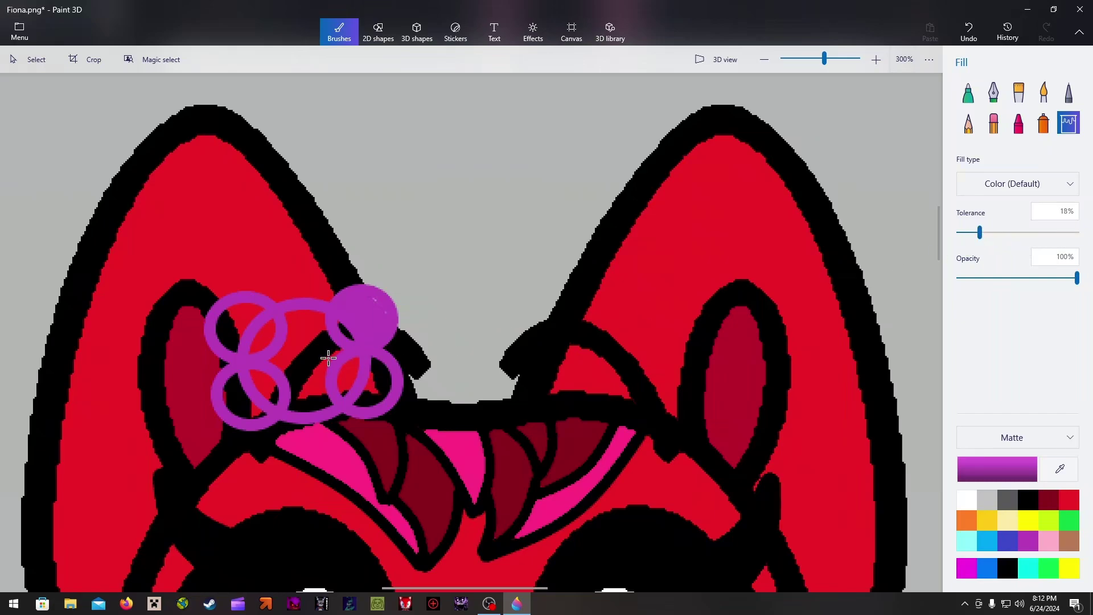
click(305, 338)
click(309, 362)
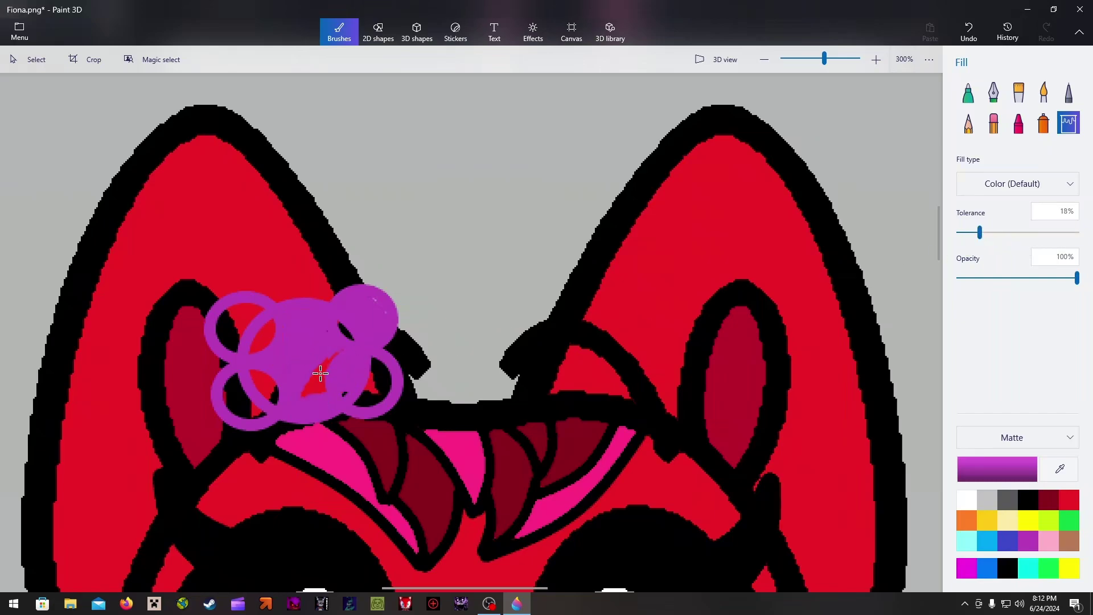
click(244, 383)
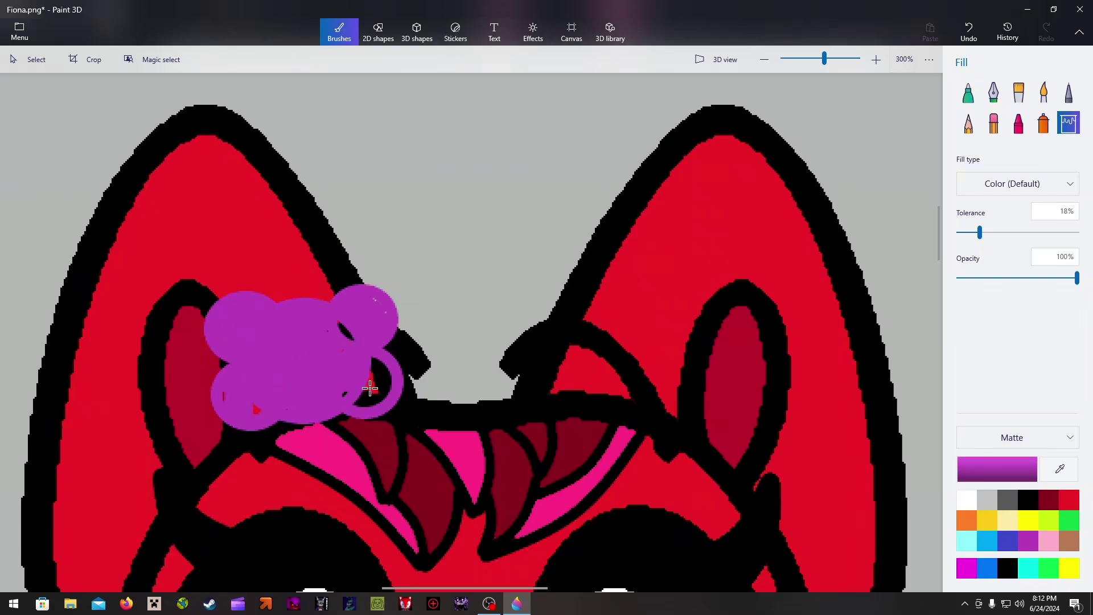
click(370, 388)
click(387, 378)
click(359, 326)
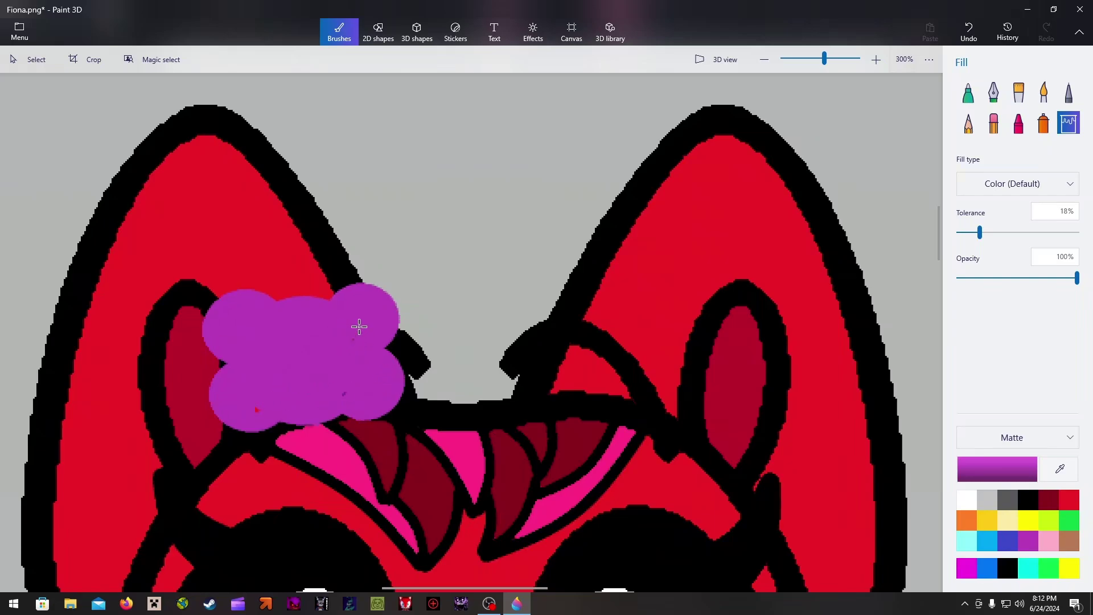
click(346, 336)
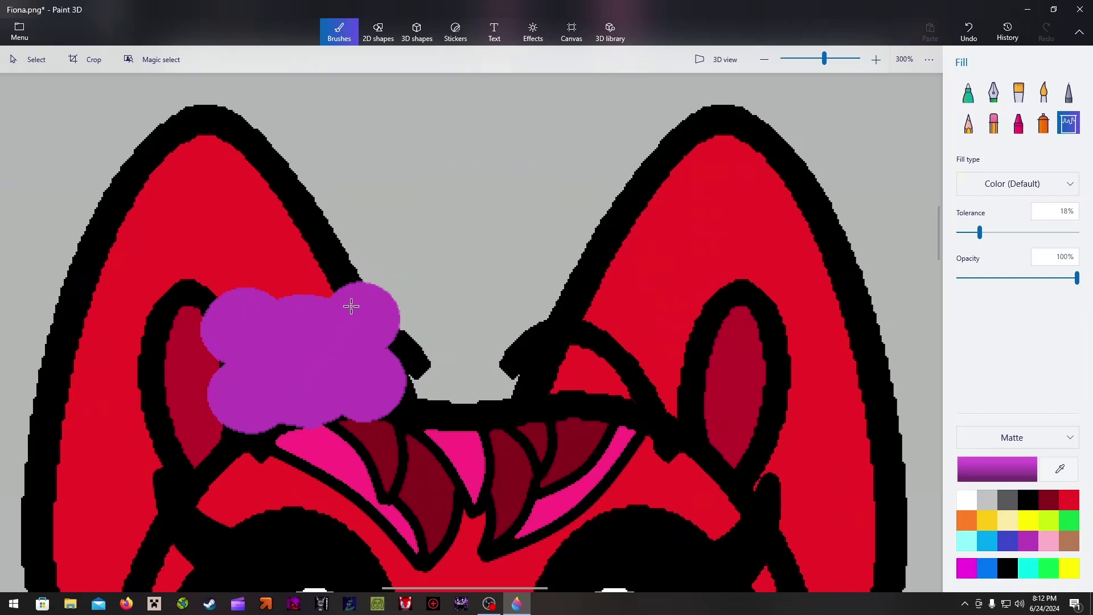
Draw an unfilled circle with a 7 px black outline and fit it over the centre of the purple flower.
click(379, 32)
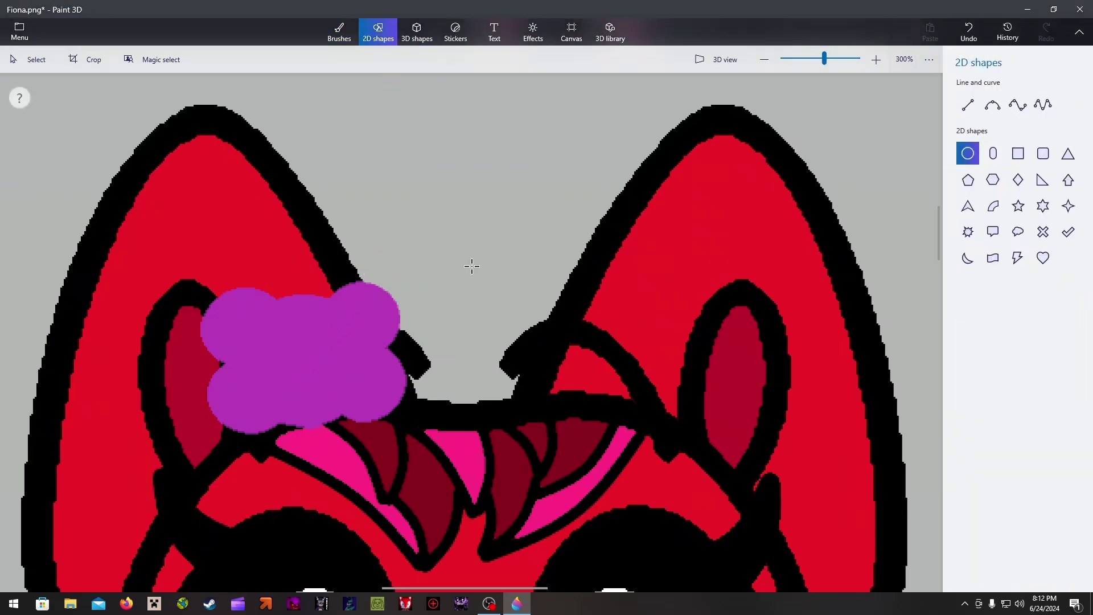
drag(344, 183, 464, 286)
drag(412, 236, 314, 362)
click(974, 176)
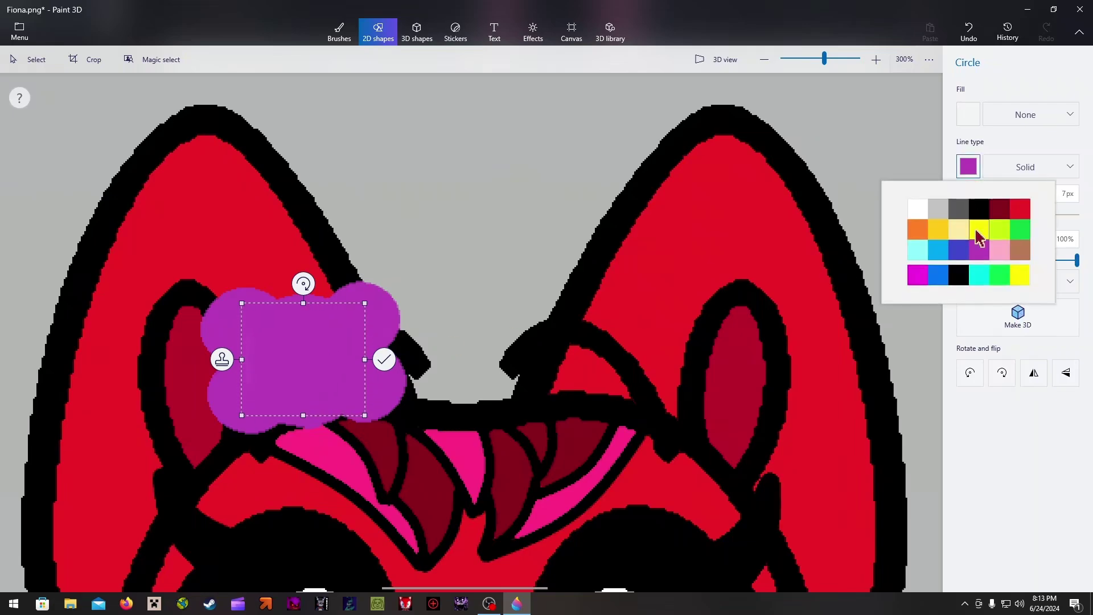
click(988, 215)
drag(301, 308, 302, 299)
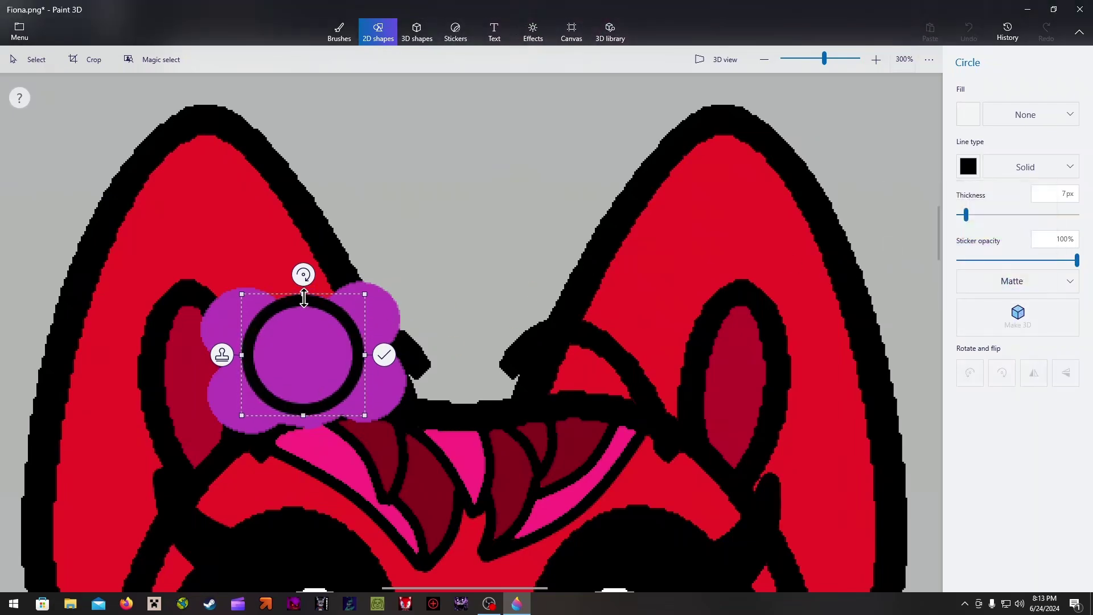
drag(303, 416, 309, 429)
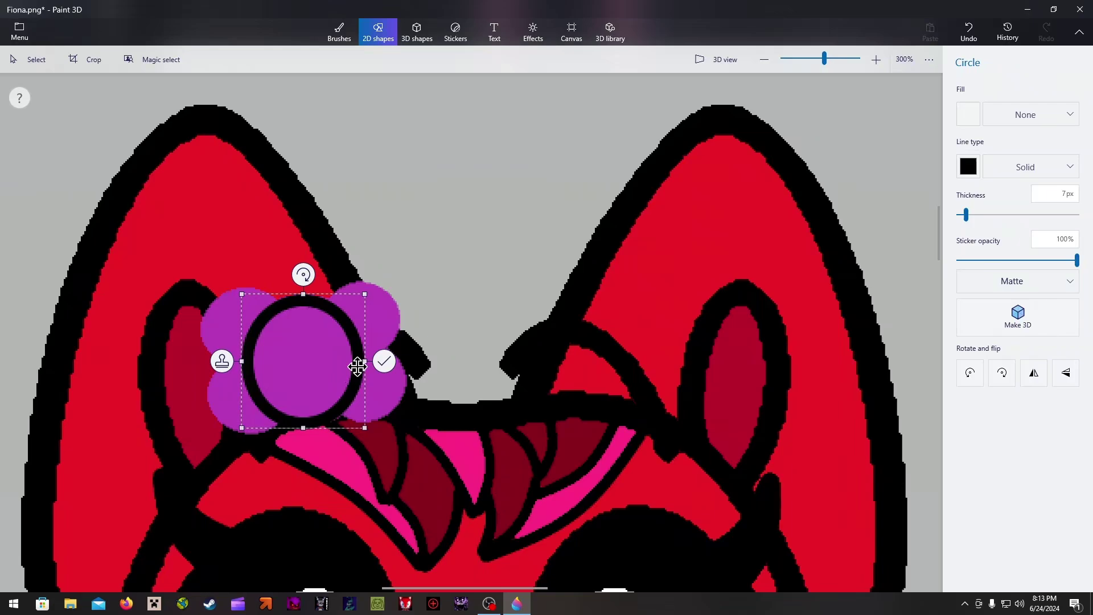
drag(364, 361, 373, 357)
click(466, 268)
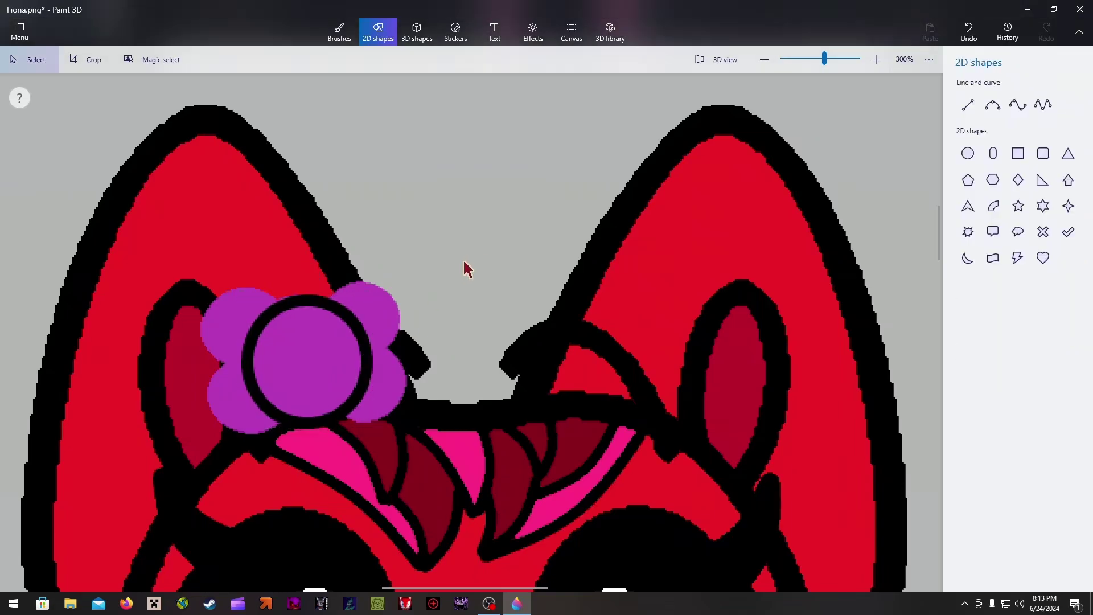
Fill the flower's centre circle with black.
click(339, 31)
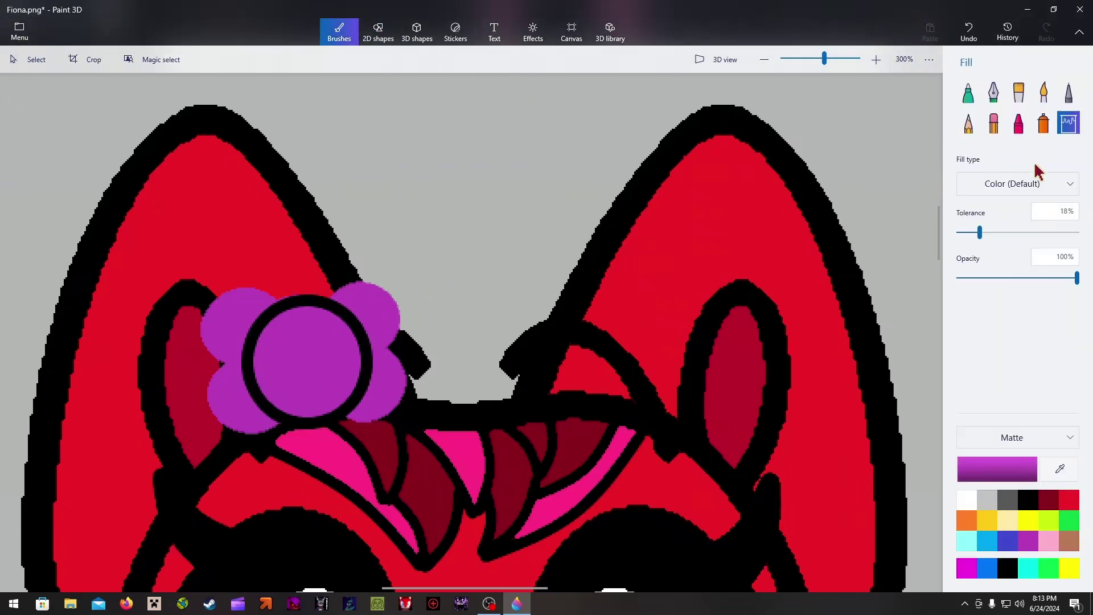
click(1028, 500)
click(323, 367)
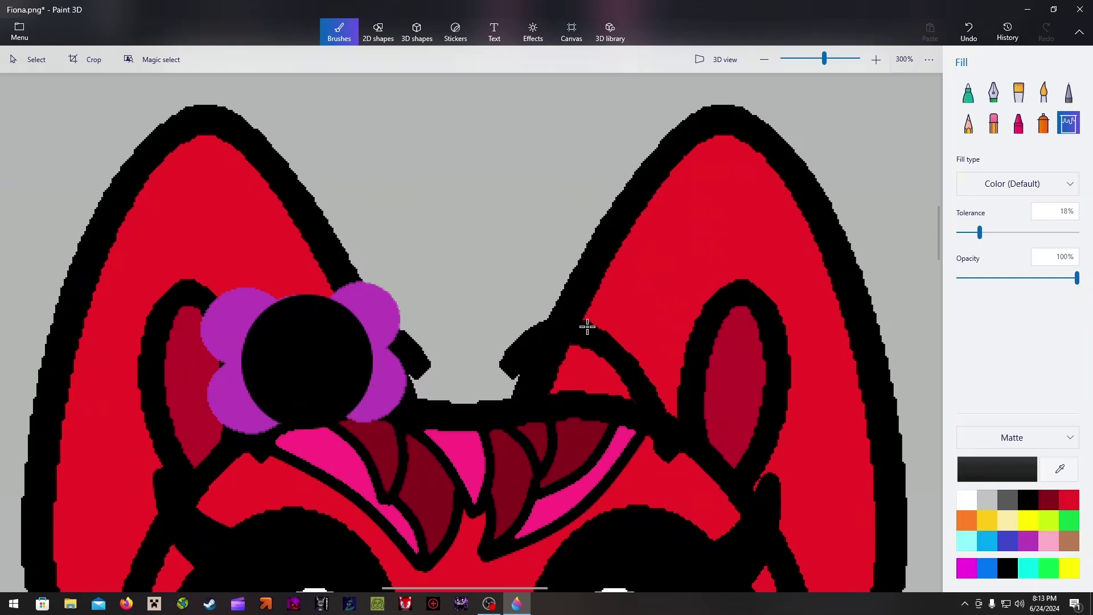
Draw an unfilled heart with a 7 px purple outline on the middle of the character's belly.
scroll(598, 319, down, 3)
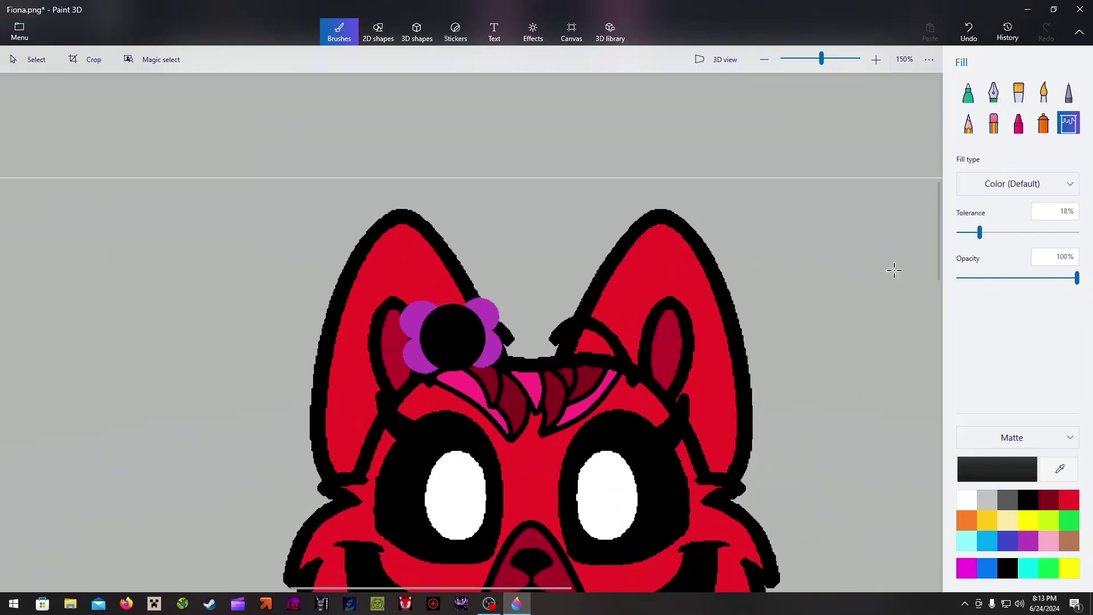
scroll(943, 274, down, 2)
scroll(871, 315, down, 4)
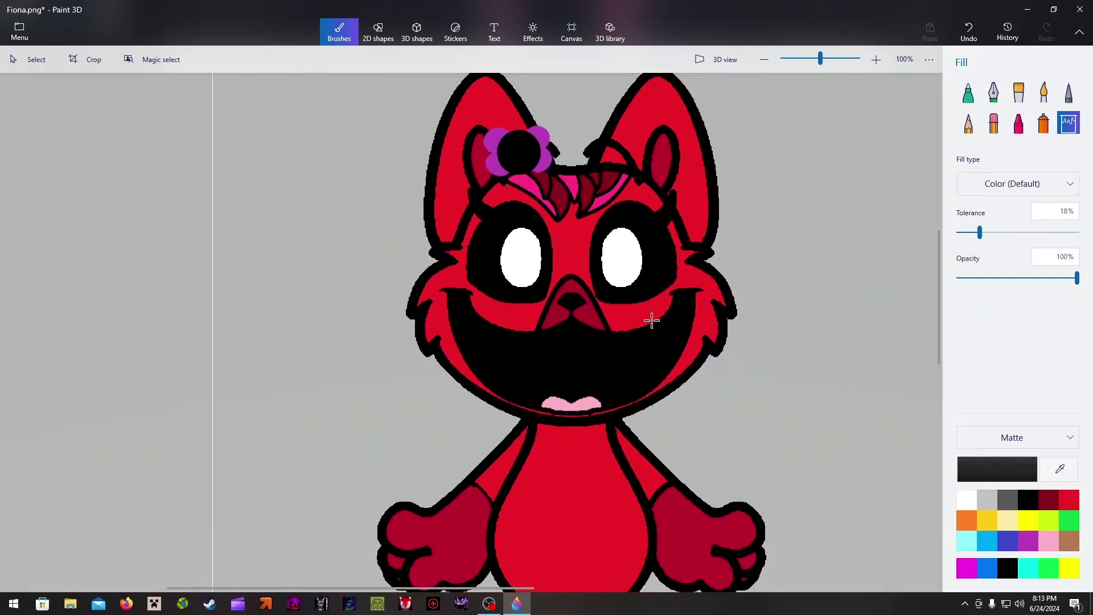
drag(519, 589, 584, 588)
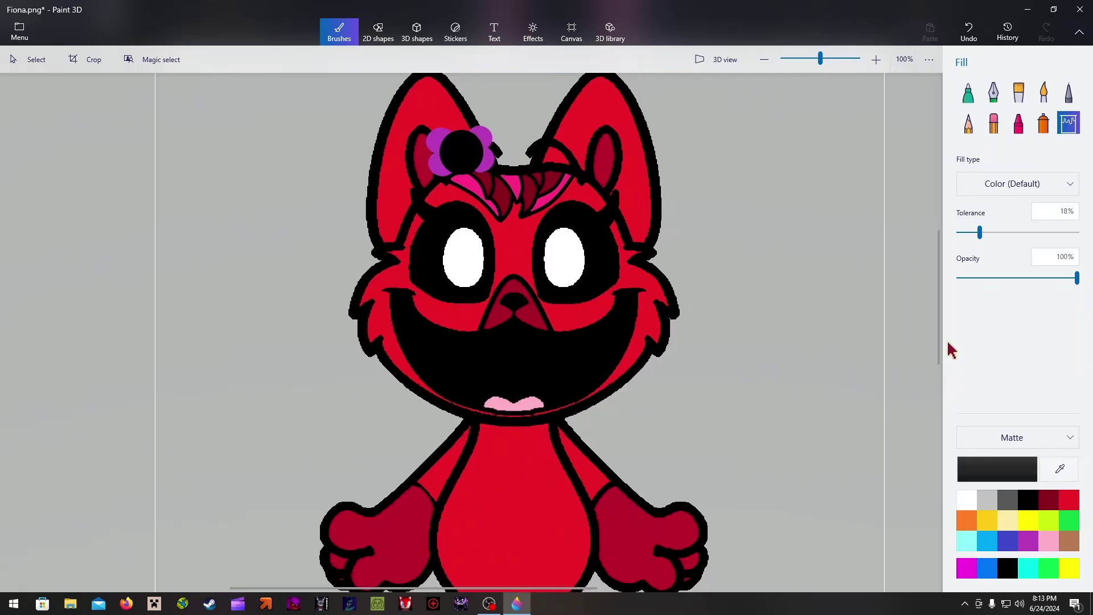
scroll(935, 378, down, 3)
scroll(532, 361, up, 2)
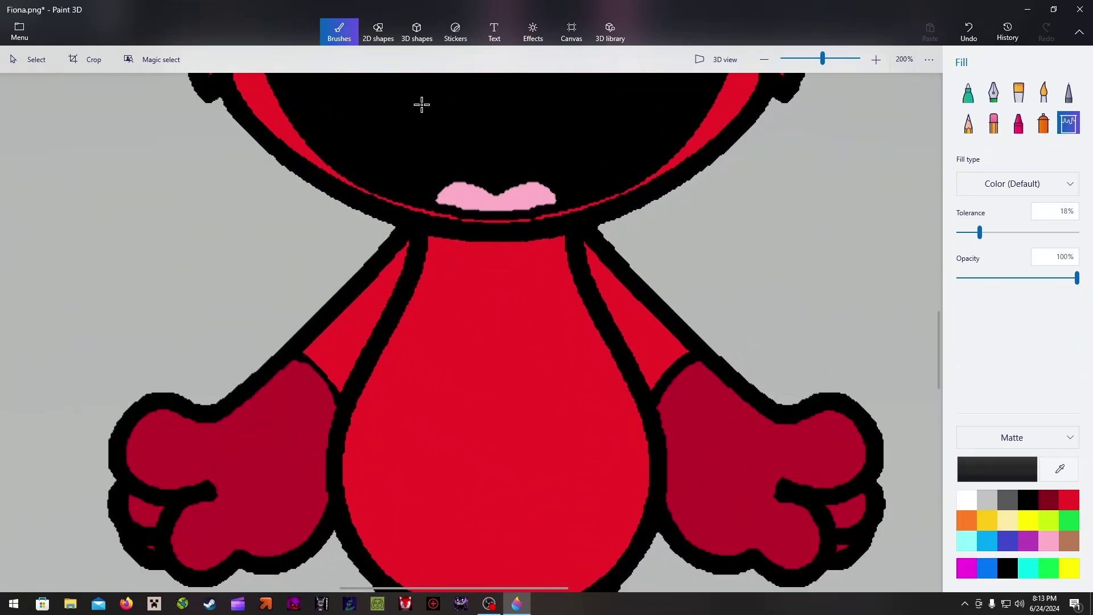
click(378, 30)
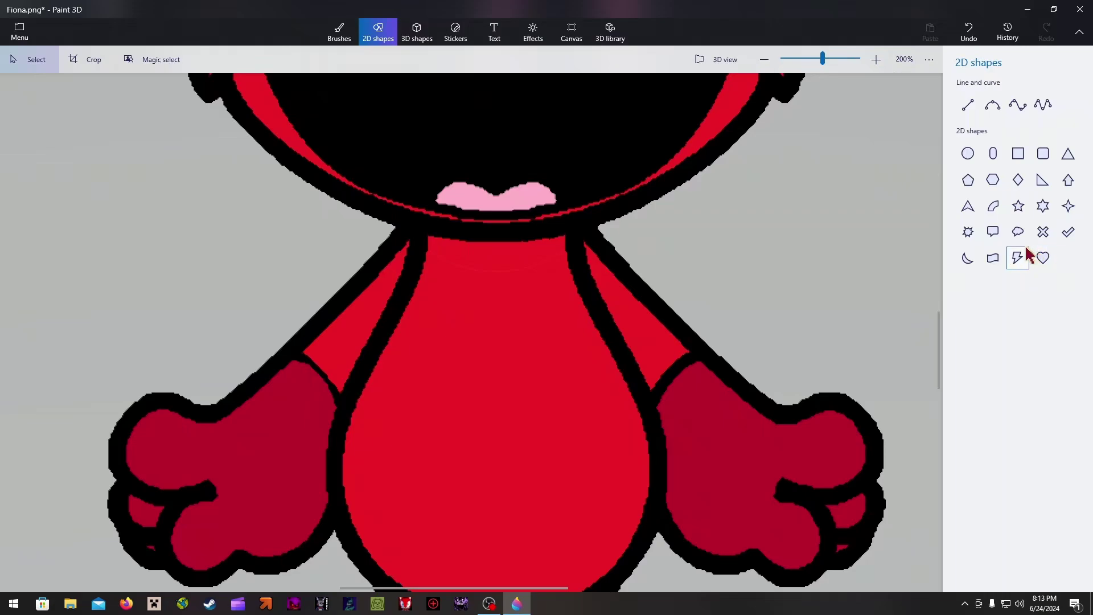
click(1043, 258)
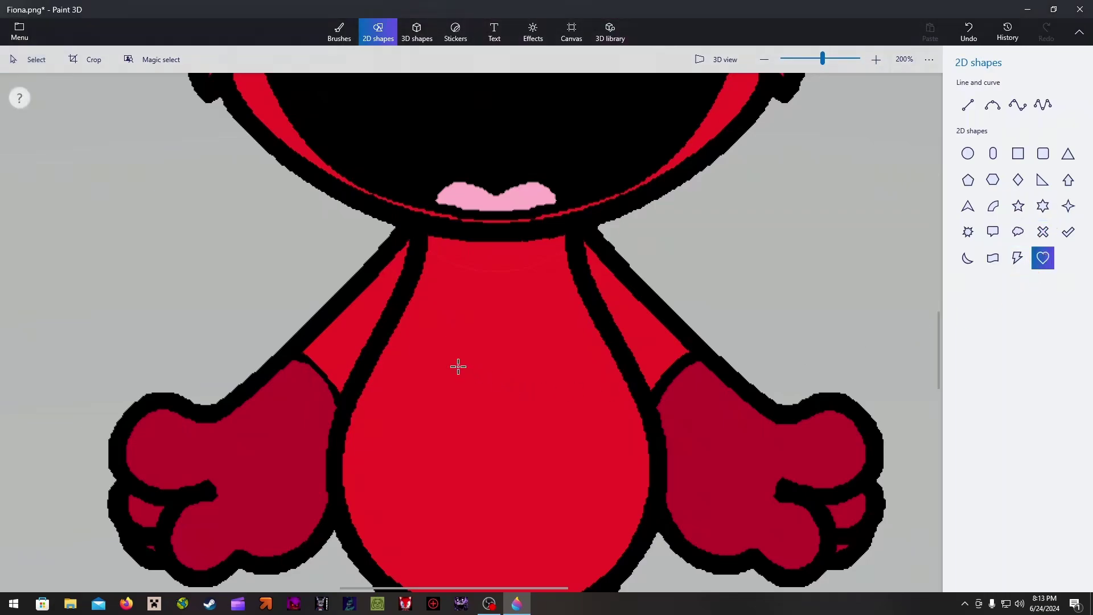
drag(422, 326, 582, 516)
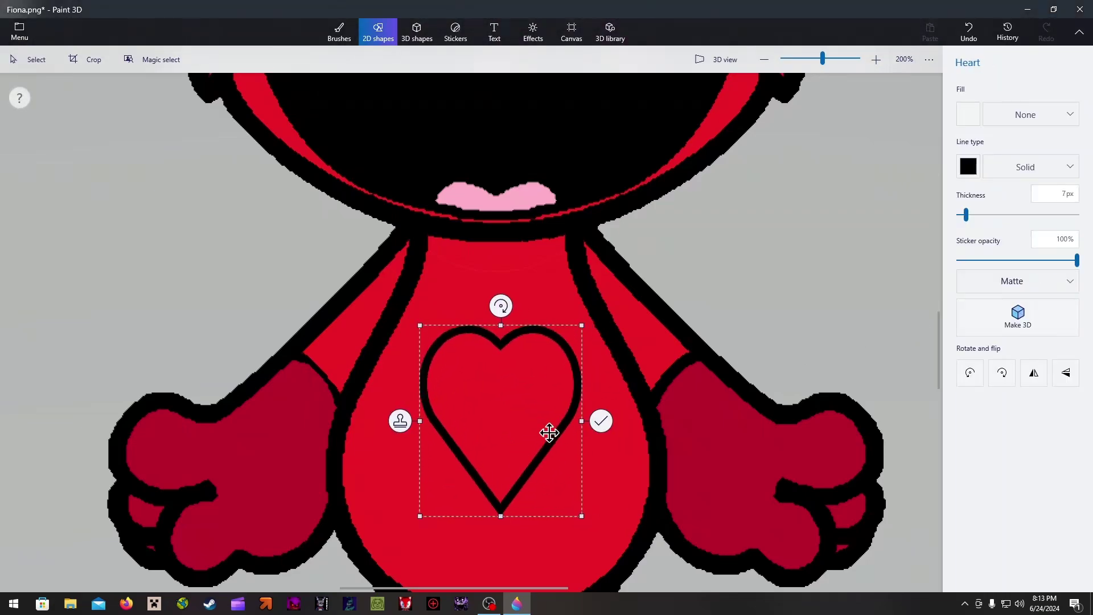
click(968, 166)
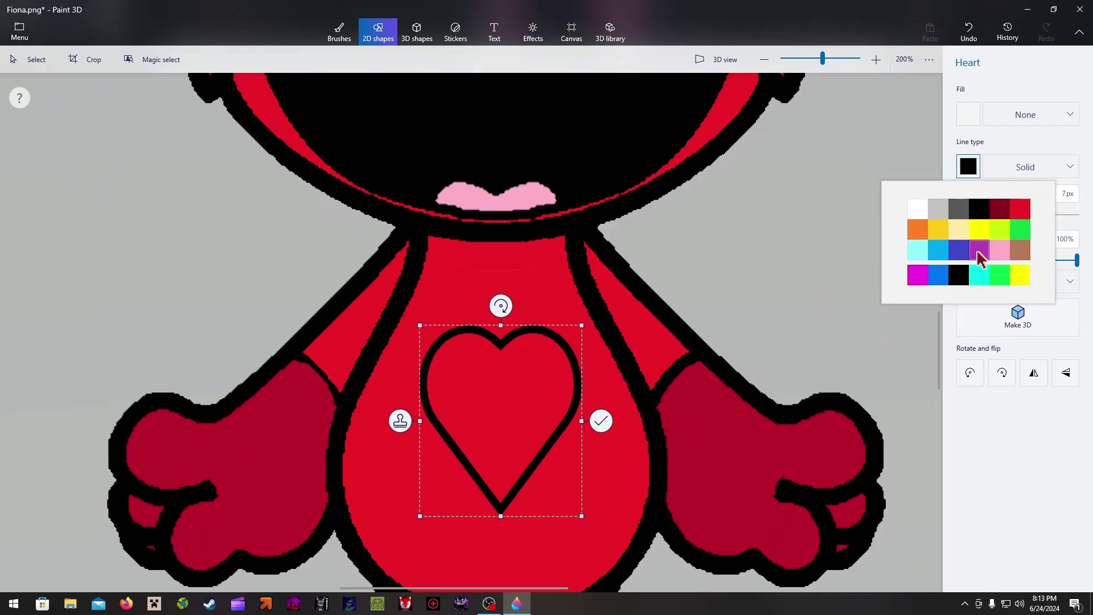
click(980, 251)
drag(582, 325, 588, 308)
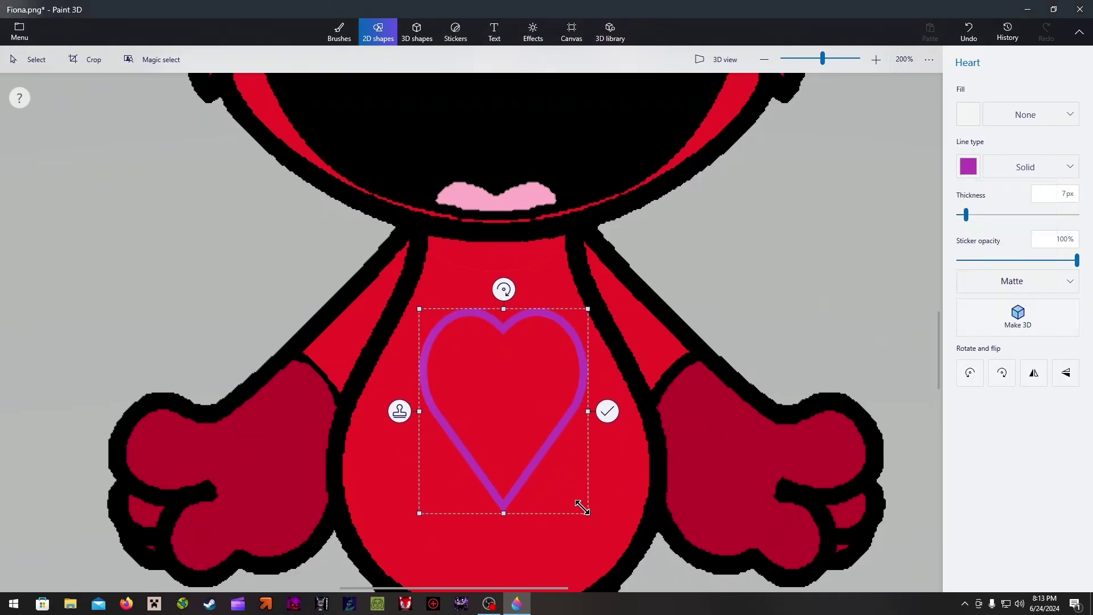
click(607, 411)
Fill the belly heart with purple.
click(340, 32)
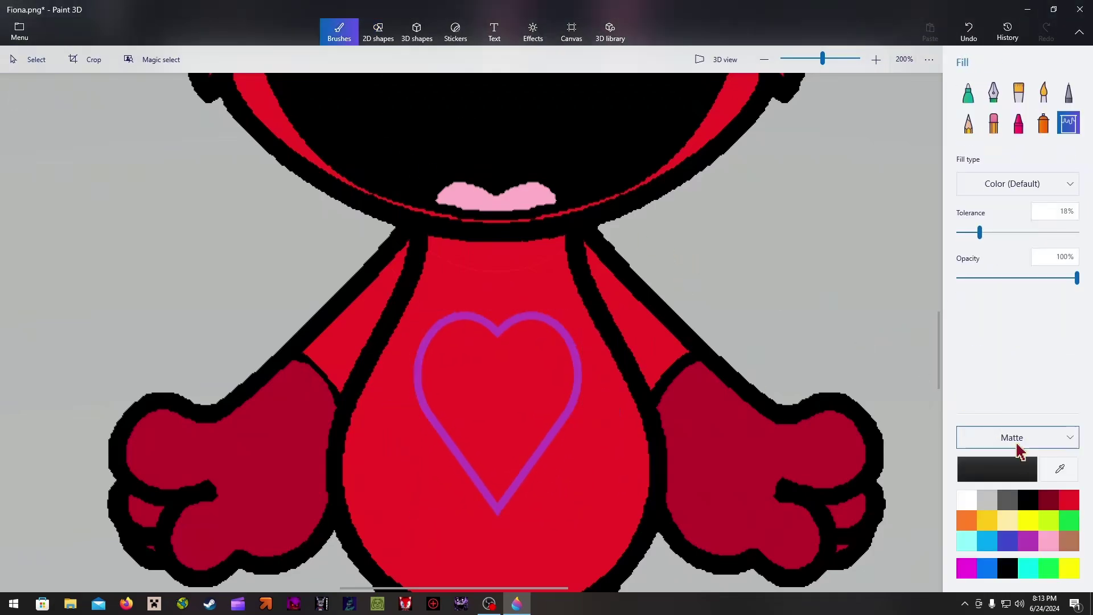
click(1028, 542)
click(498, 403)
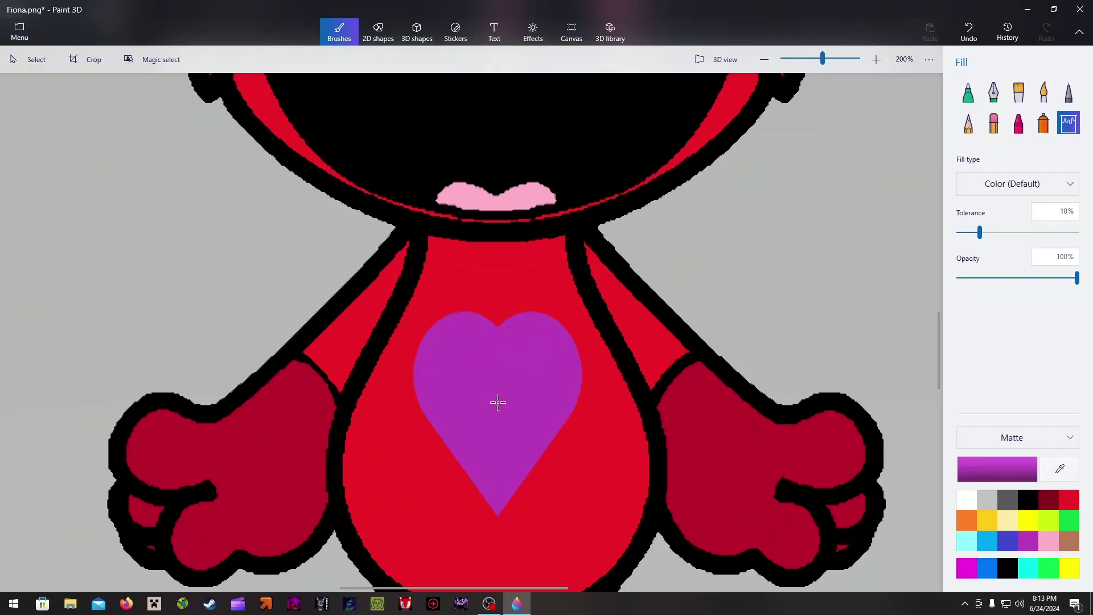
Draw a four-point curve from beside the neck up past the head and shape it as the tail's inner edge.
drag(566, 590, 705, 580)
scroll(859, 301, down, 5)
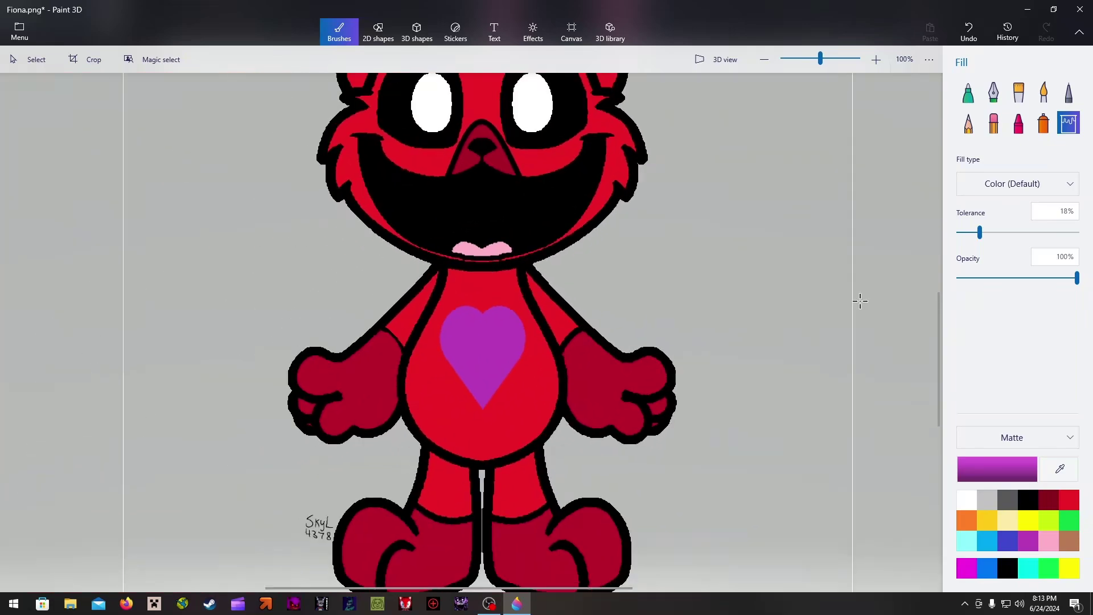
drag(939, 335, 941, 286)
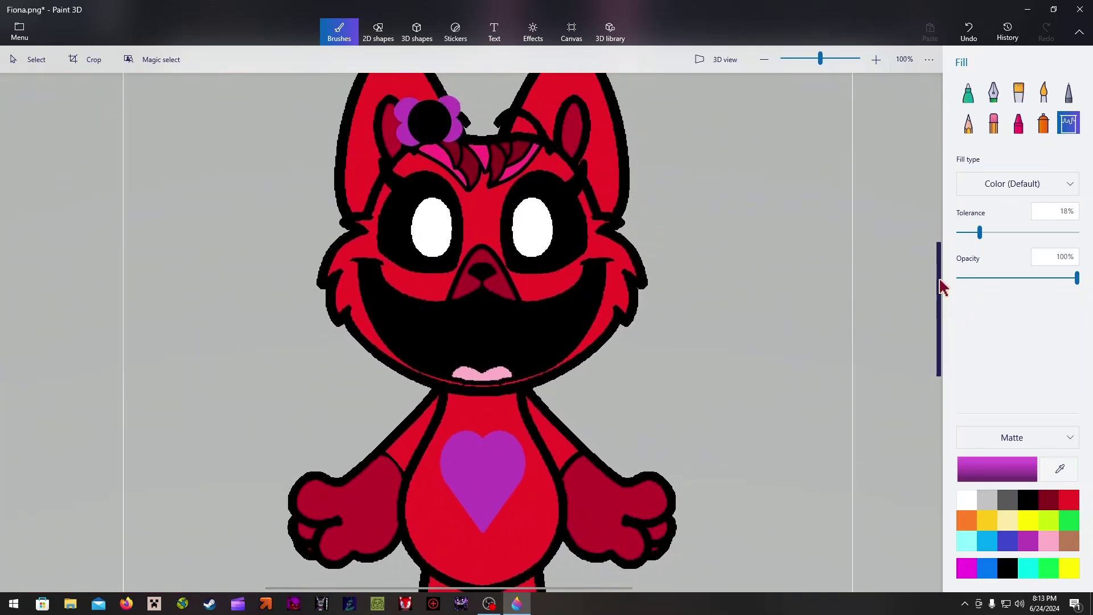
click(378, 32)
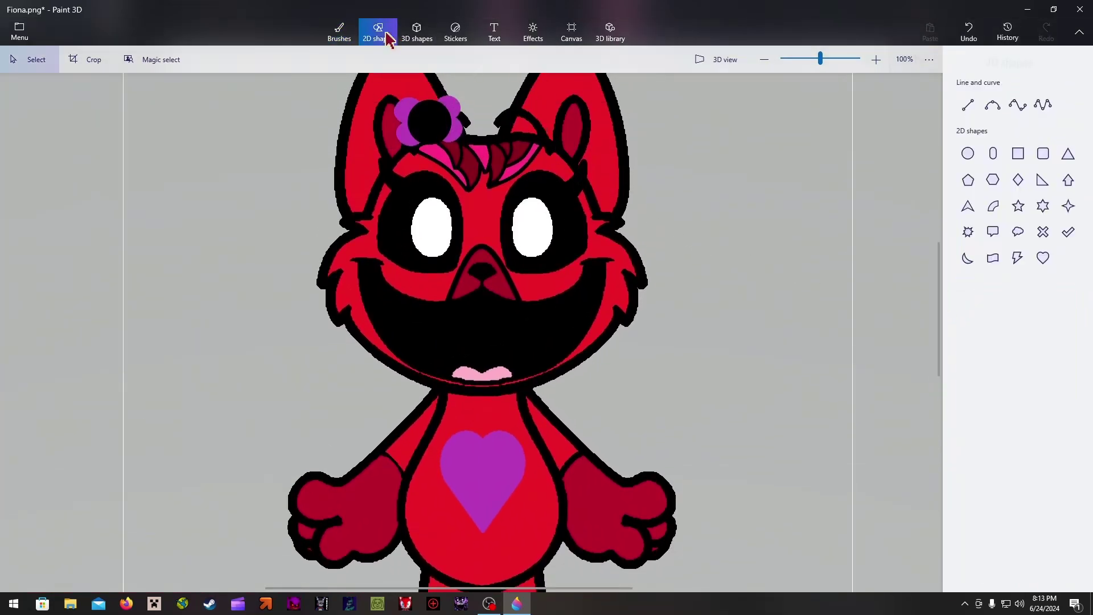
click(1018, 104)
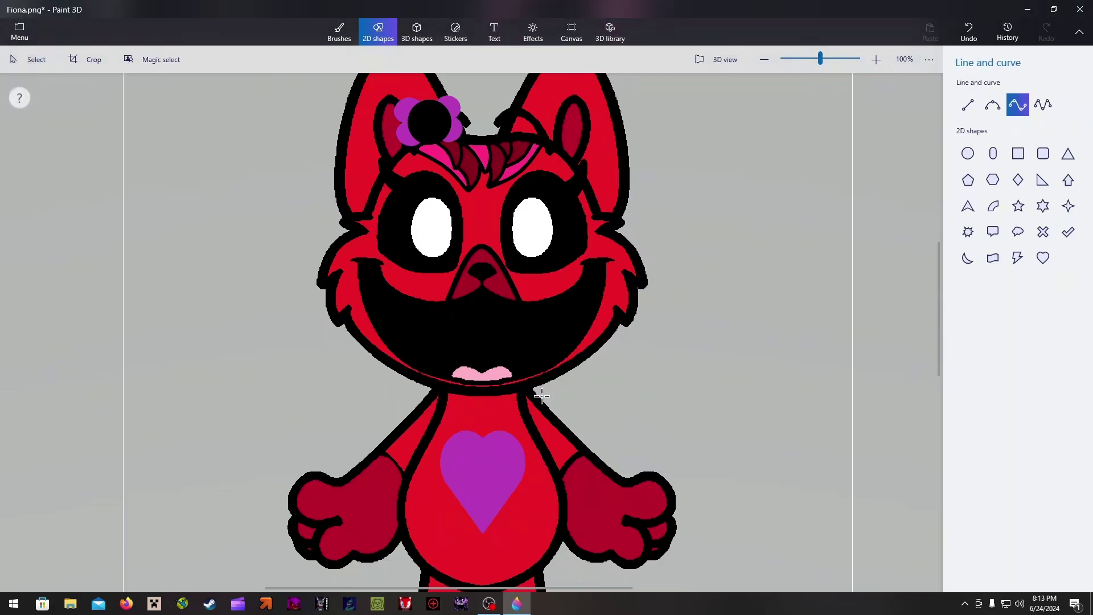
drag(541, 396, 757, 160)
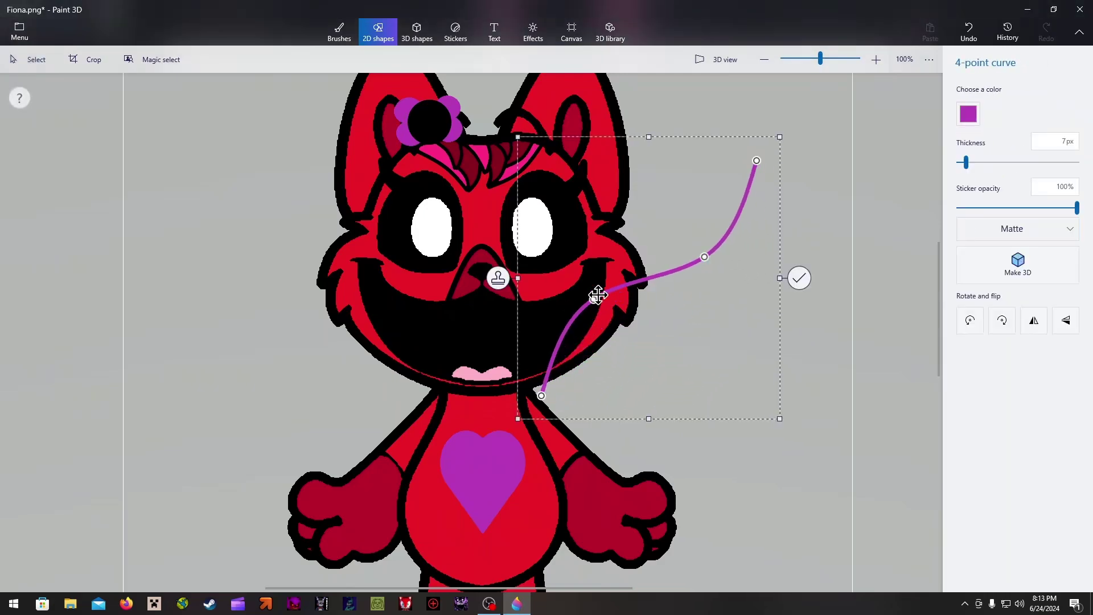
drag(593, 292, 666, 364)
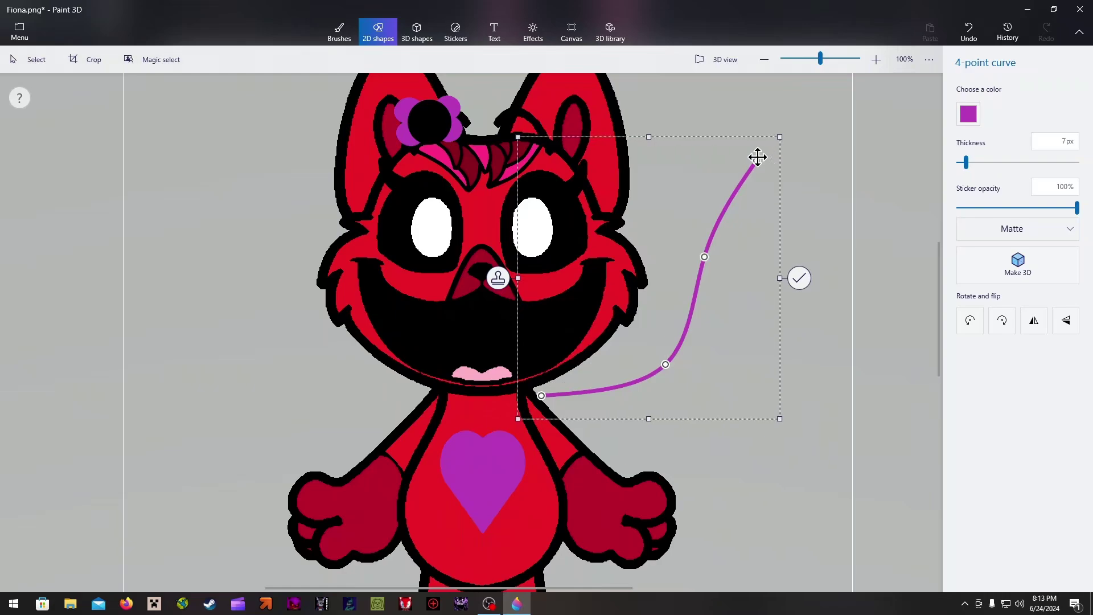
drag(757, 160, 734, 142)
drag(706, 259, 669, 251)
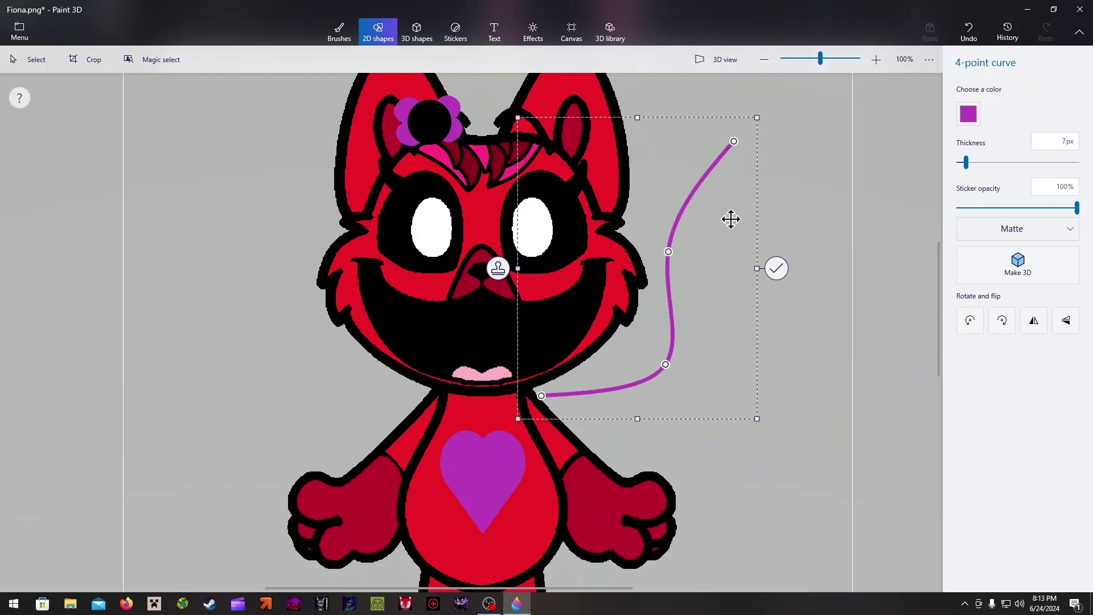
Make the tail curve black and 14 px thick, with its lower end placed on the shoulder outline beside the neck.
click(968, 114)
click(977, 160)
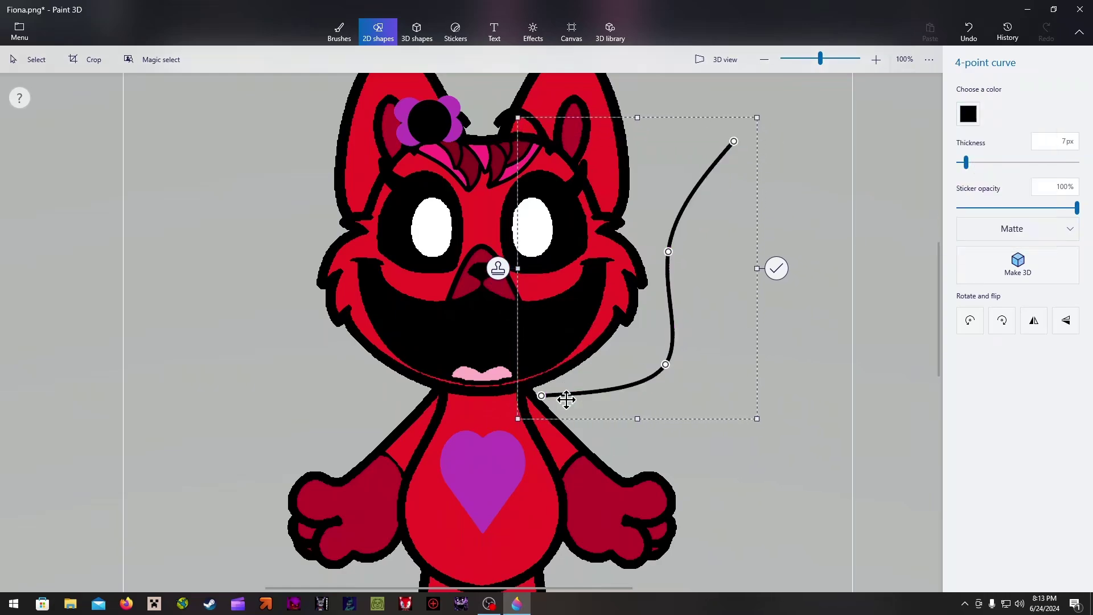
drag(538, 392, 537, 400)
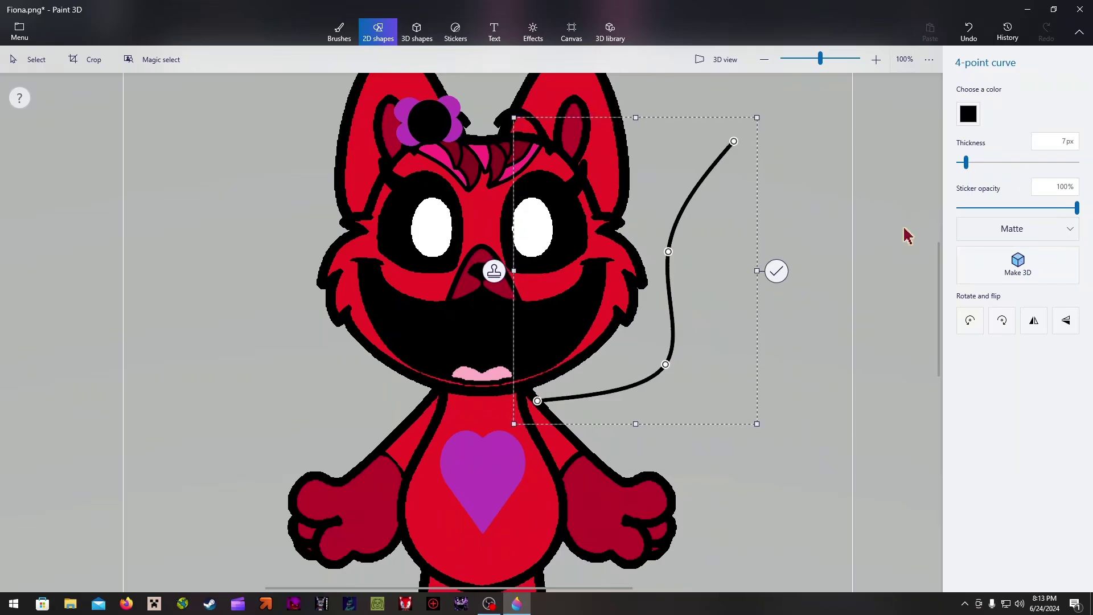
drag(966, 163, 975, 163)
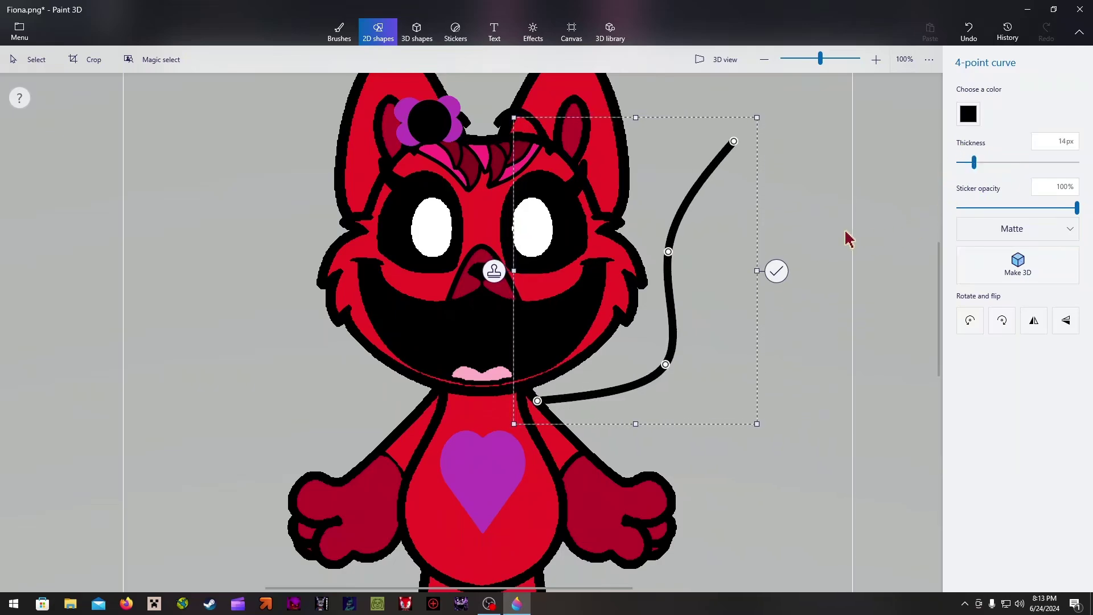
click(848, 238)
Add a short 14 px black straight line running down from the upper end of the tail curve.
click(992, 106)
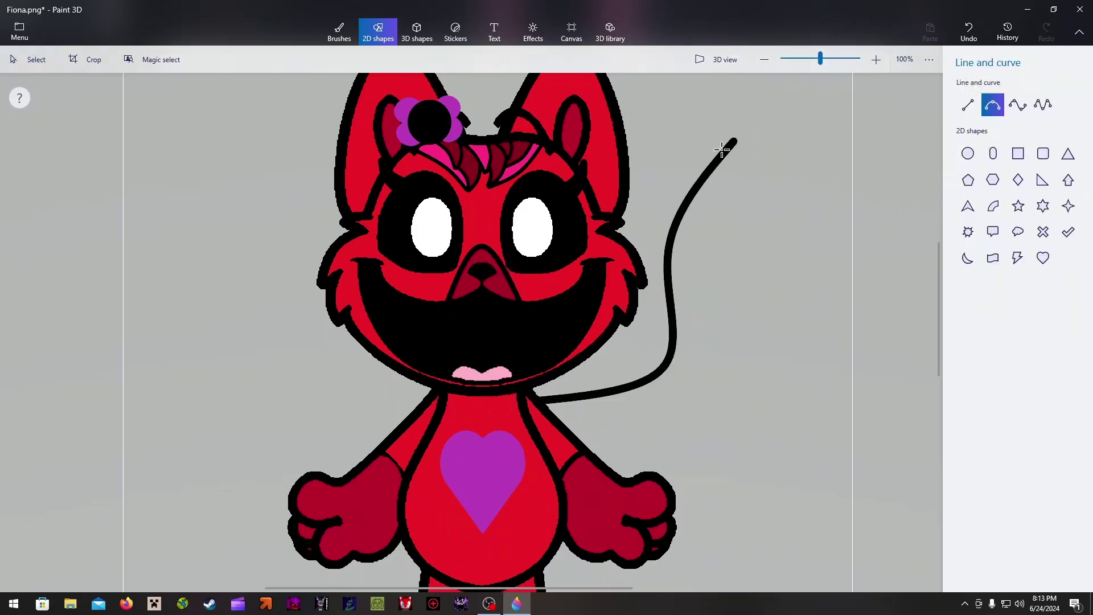
click(968, 107)
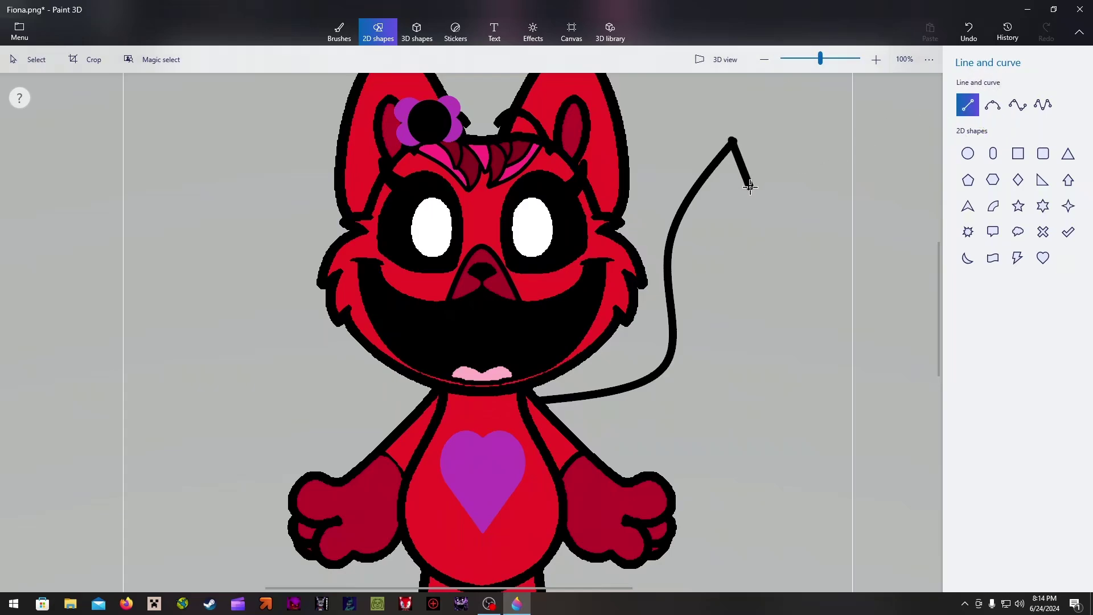
drag(751, 187, 741, 188)
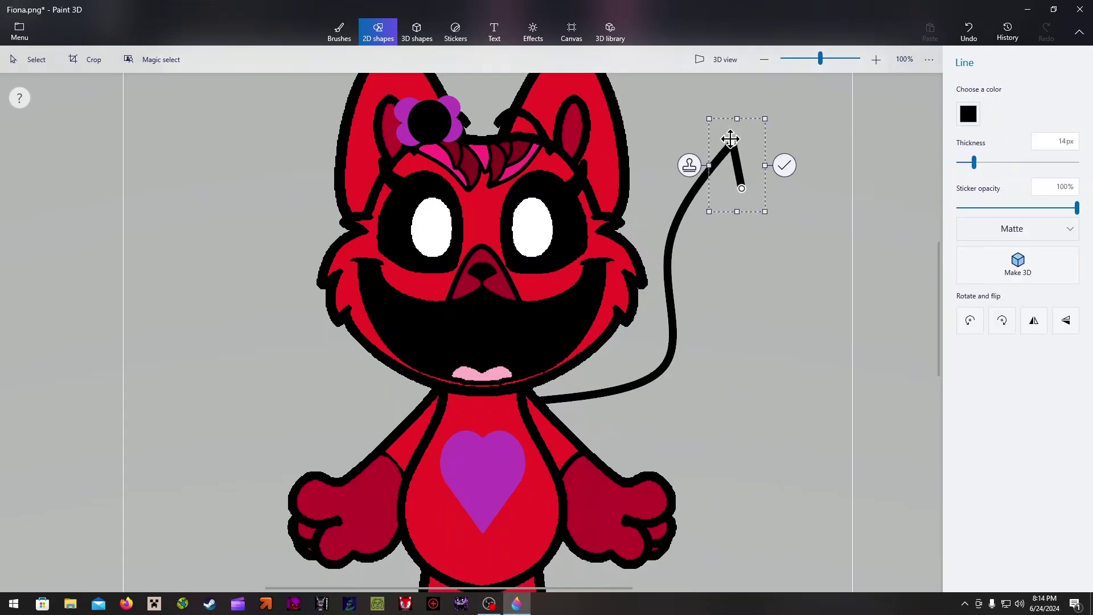
click(931, 126)
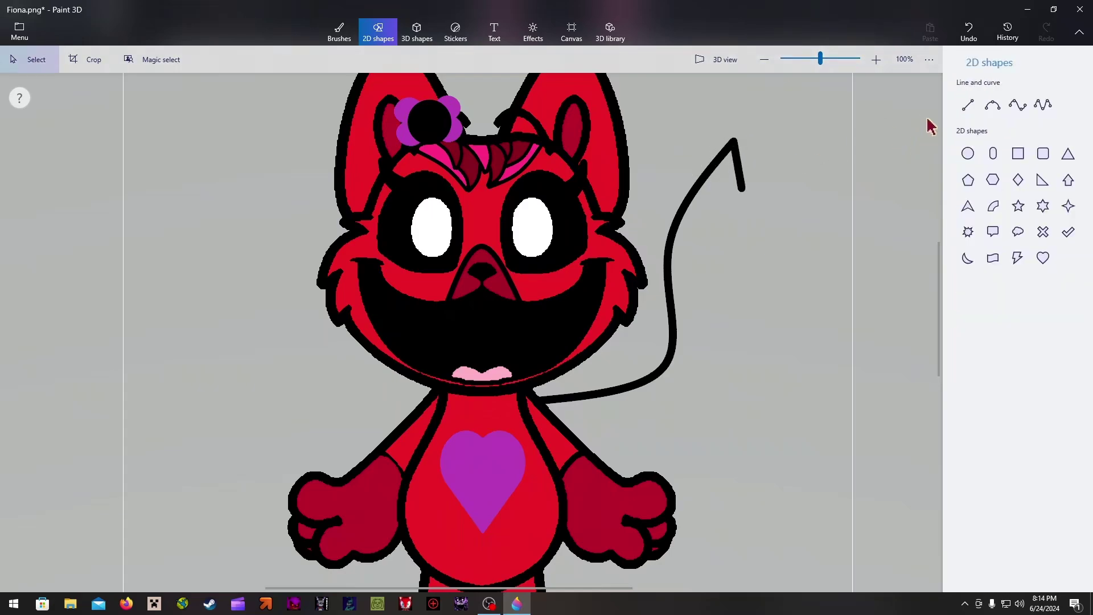
Draw two arched black three-point curves in a row after the short line to form the tail tip's tufts.
click(994, 107)
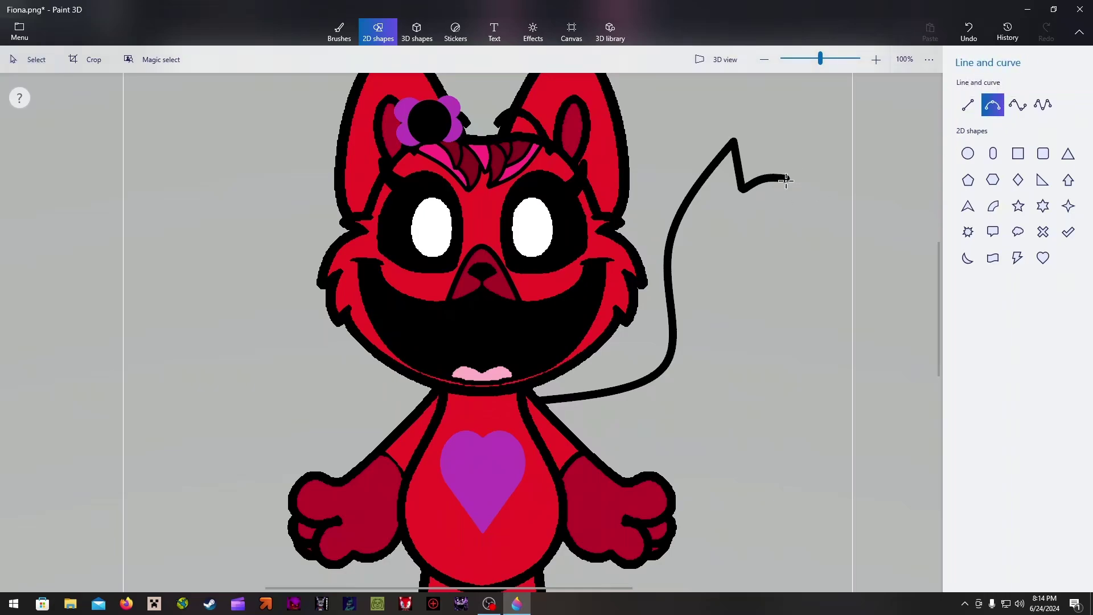
drag(786, 180, 829, 158)
click(928, 126)
click(990, 112)
click(900, 103)
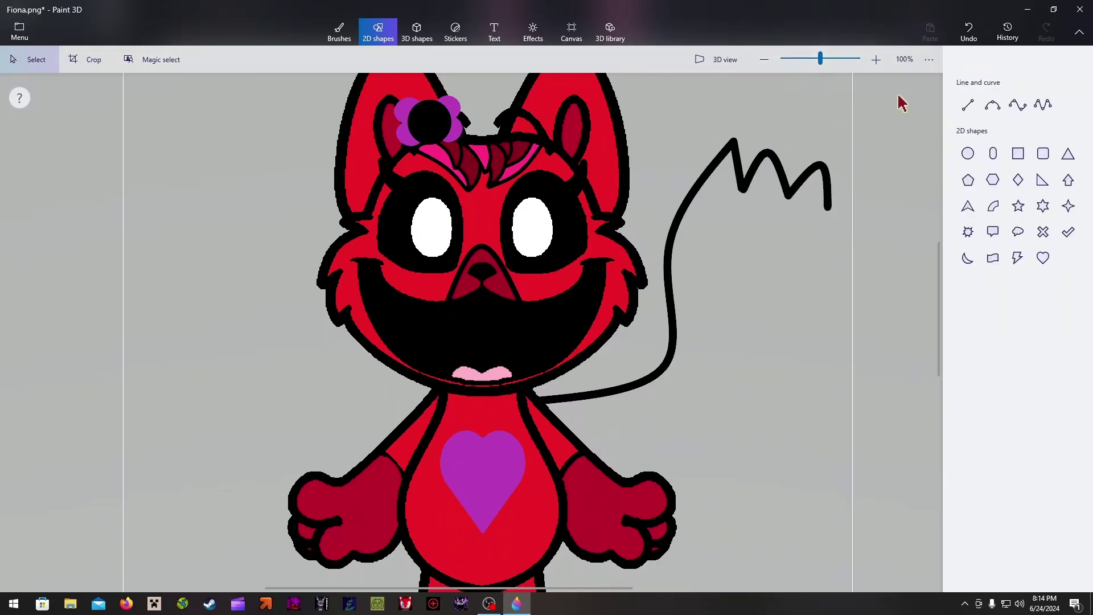
Try to close the tail's outer edge with a 14 px black three-point curve ending at the arm, and undo it.
click(993, 113)
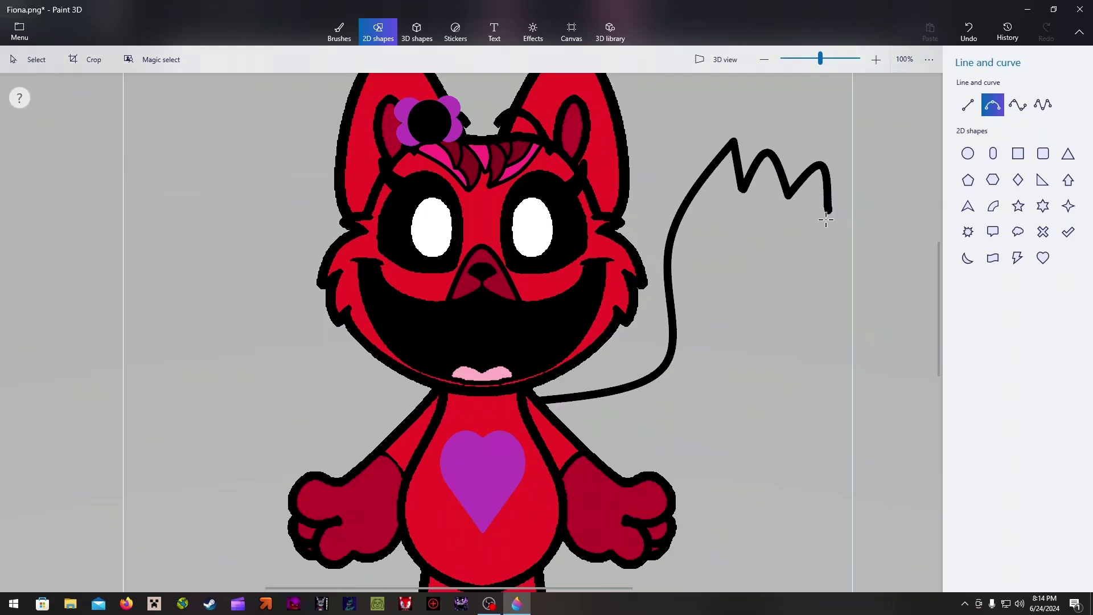
drag(826, 221, 595, 456)
drag(734, 308, 762, 407)
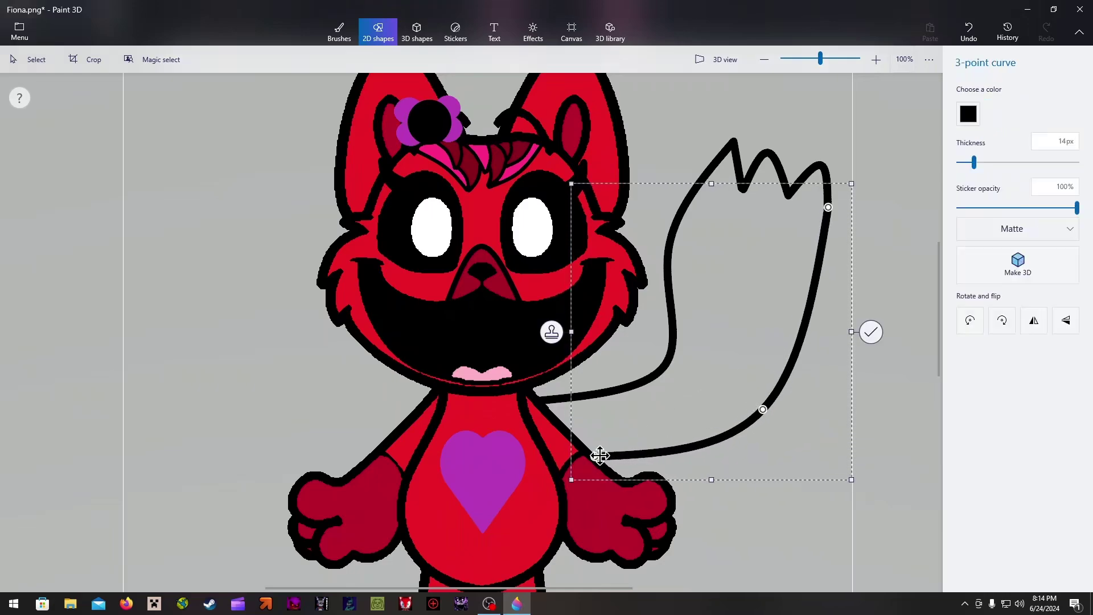
drag(601, 455, 589, 454)
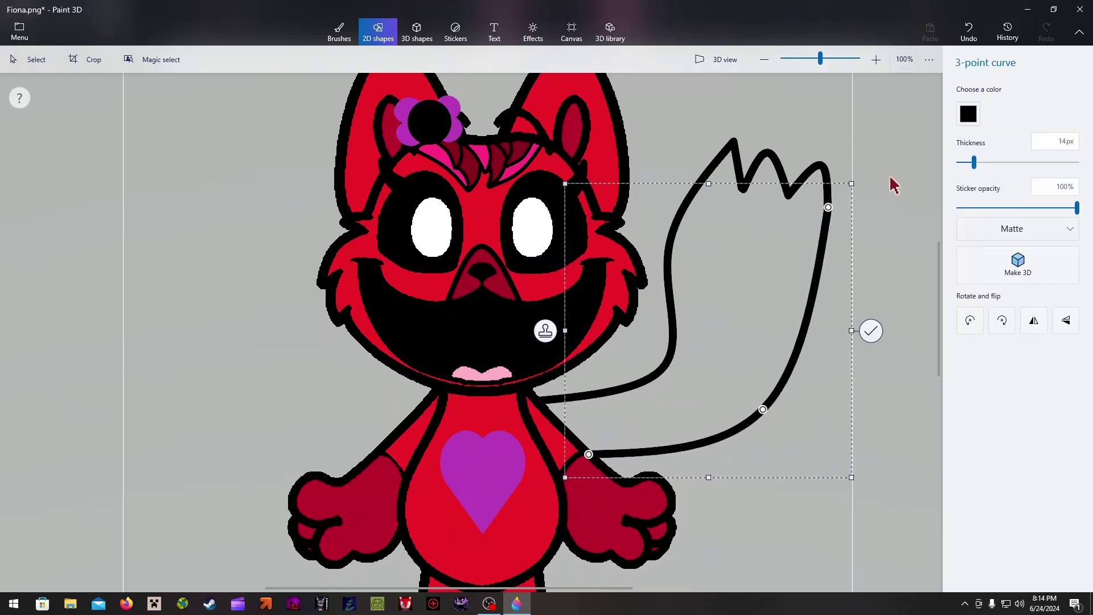
click(910, 175)
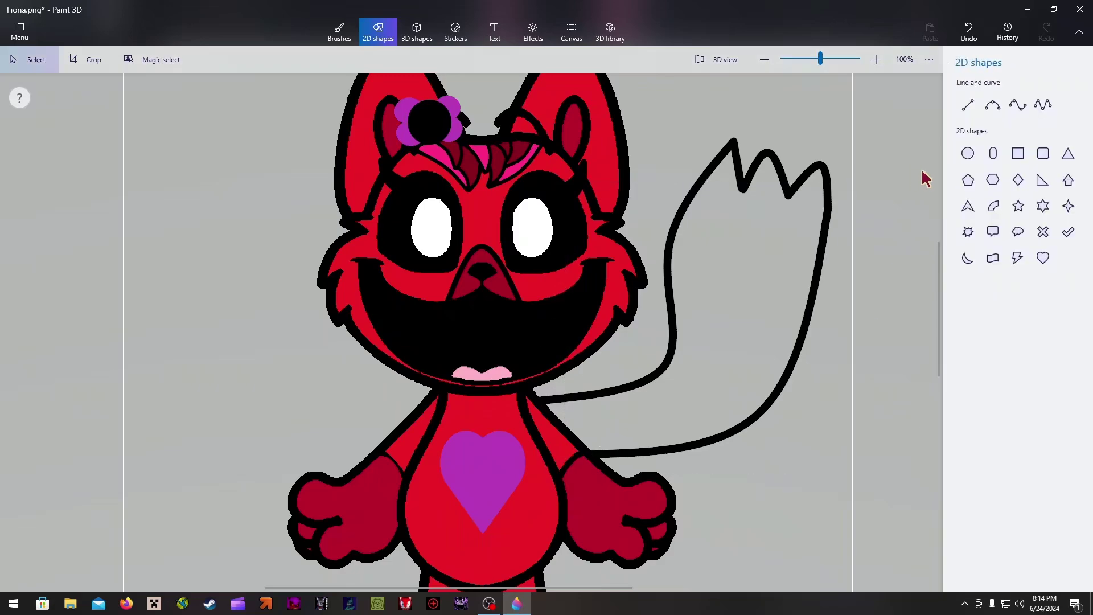
click(977, 47)
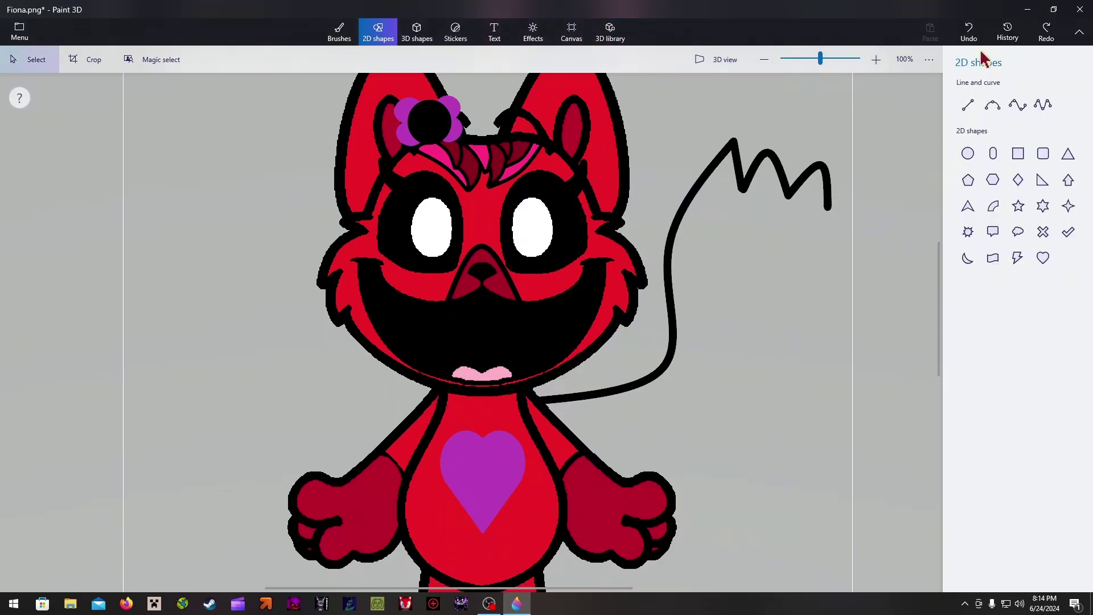
Draw a 14 px black four-point curve from the last tail tuft, bending below the hand to the lower side of the belly.
click(1018, 106)
mouse_move(825, 301)
mouse_down()
mouse_move(660, 532)
mouse_move(678, 572)
mouse_up()
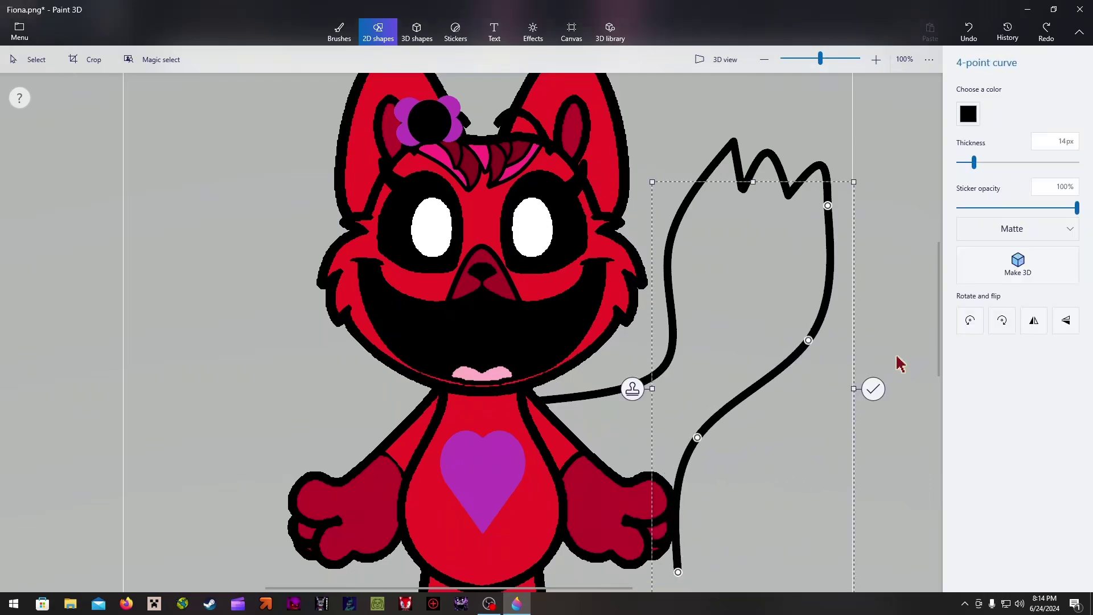
scroll(943, 383, down, 1)
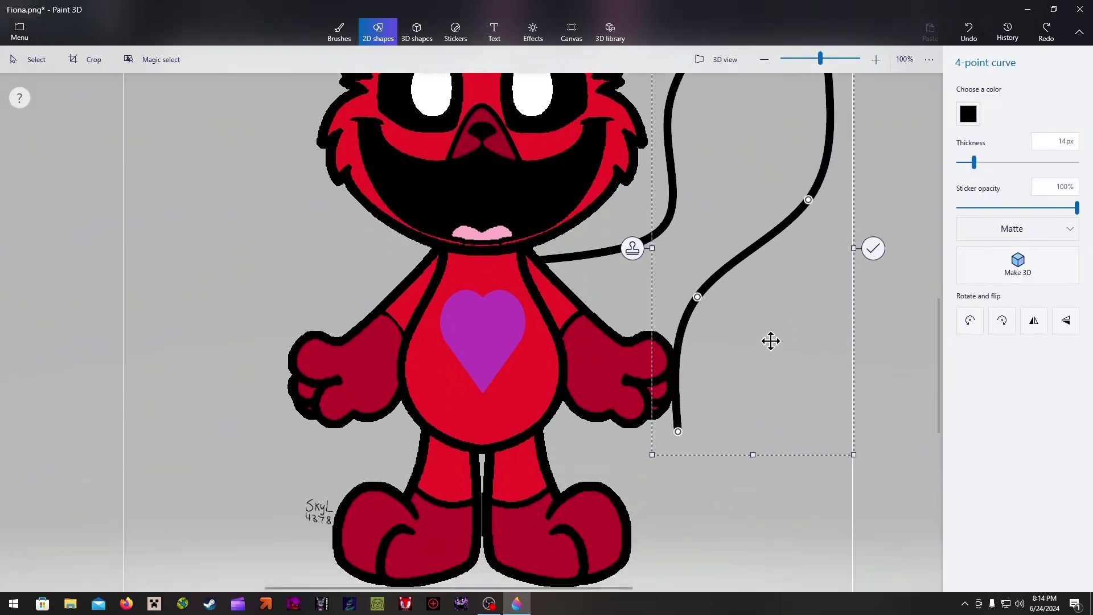
drag(697, 295, 734, 338)
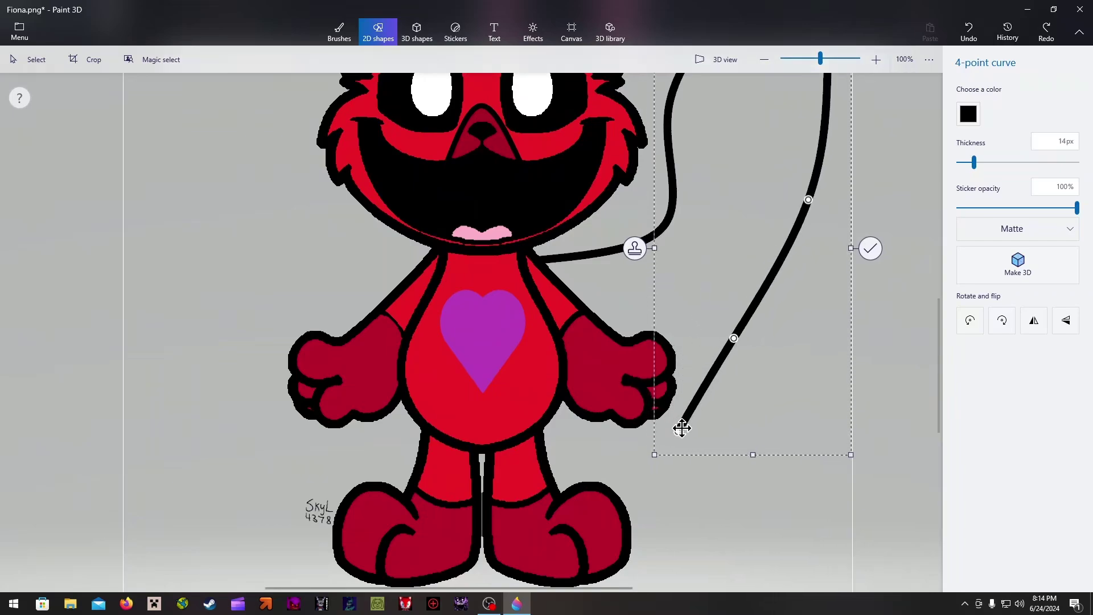
drag(681, 430, 548, 419)
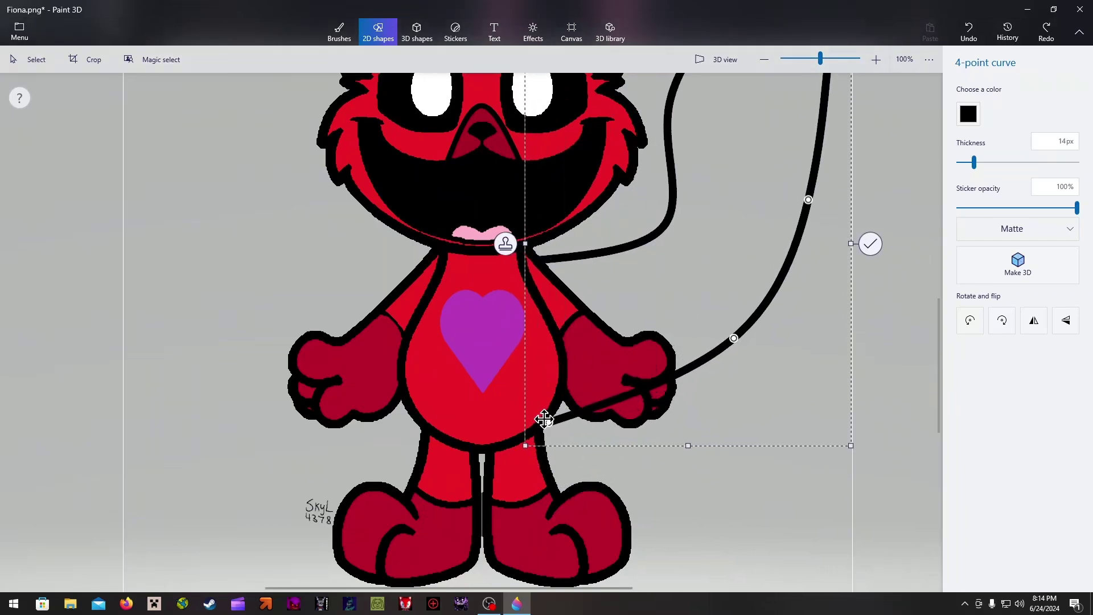
drag(733, 340, 715, 418)
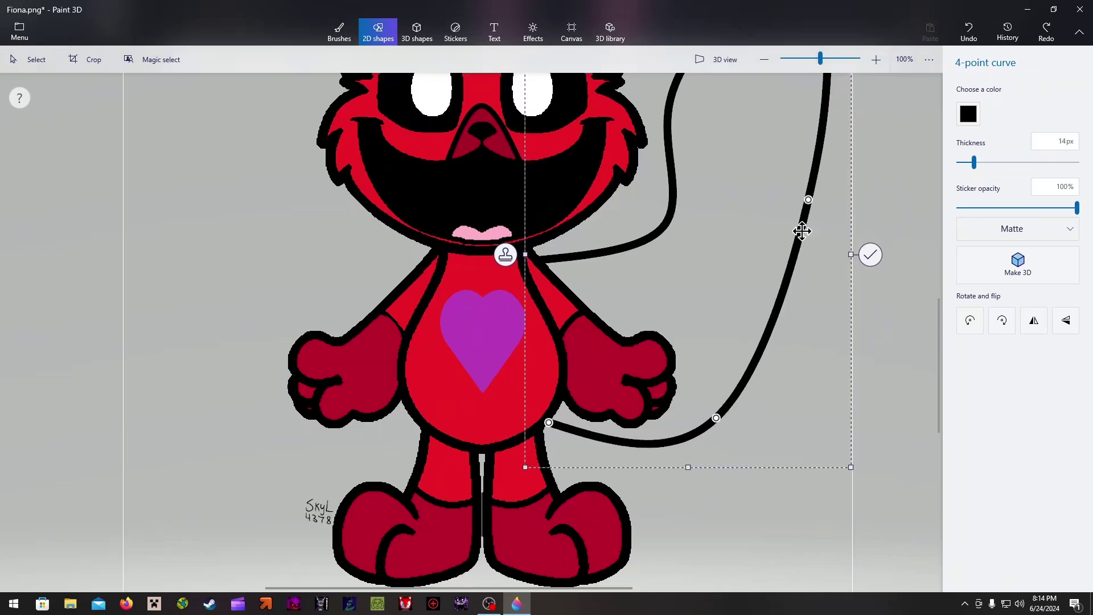
Refine the outer tail curve so it starts at the top of the last tuft and runs smoothly down the tail's side.
drag(803, 200, 830, 217)
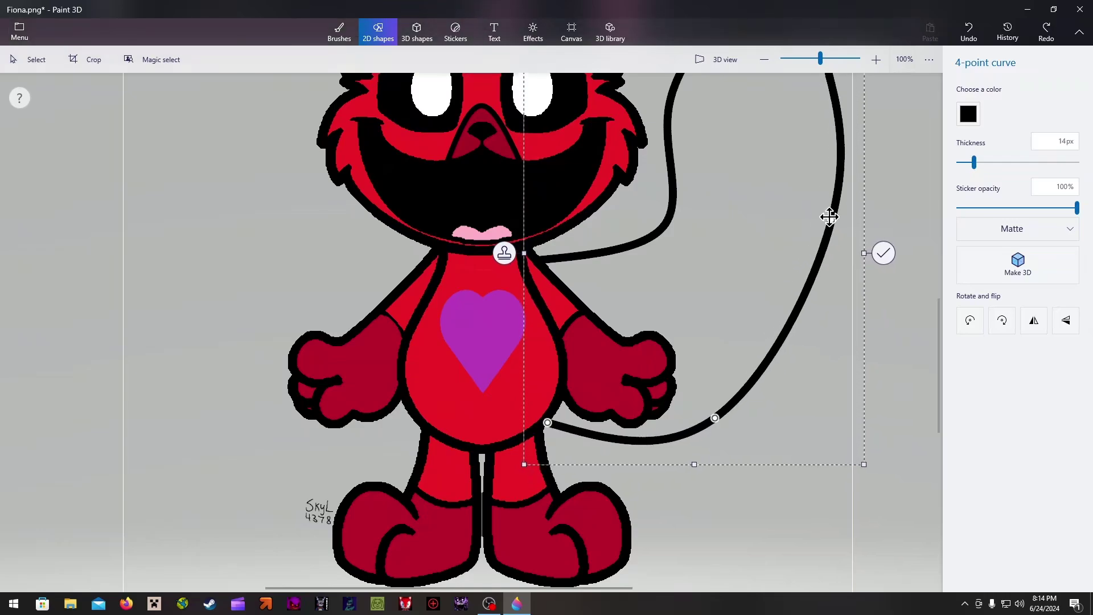
scroll(939, 293, up, 3)
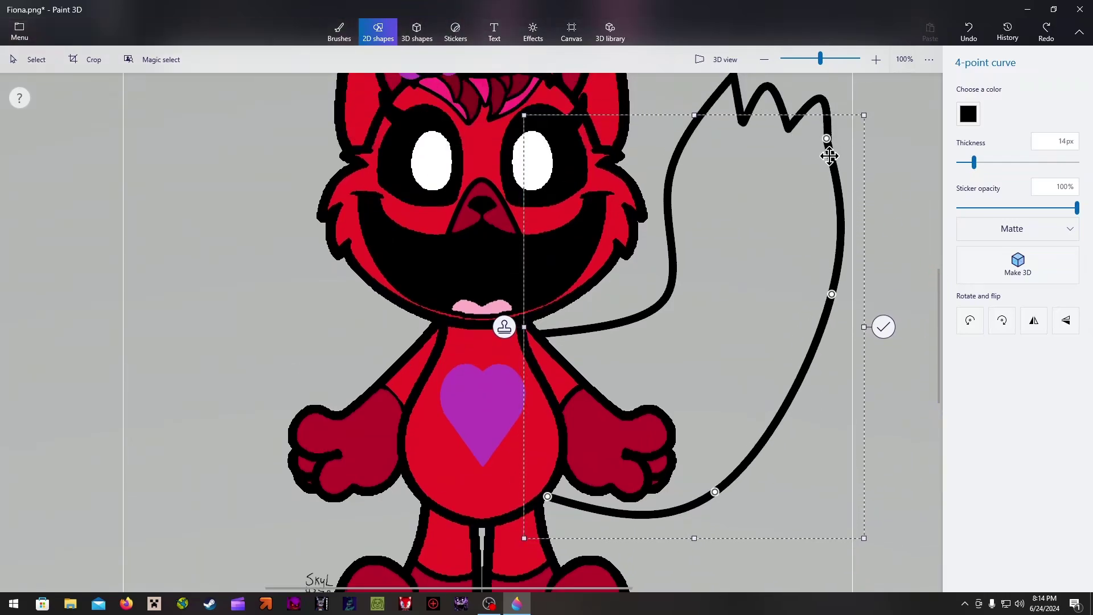
drag(826, 130, 827, 107)
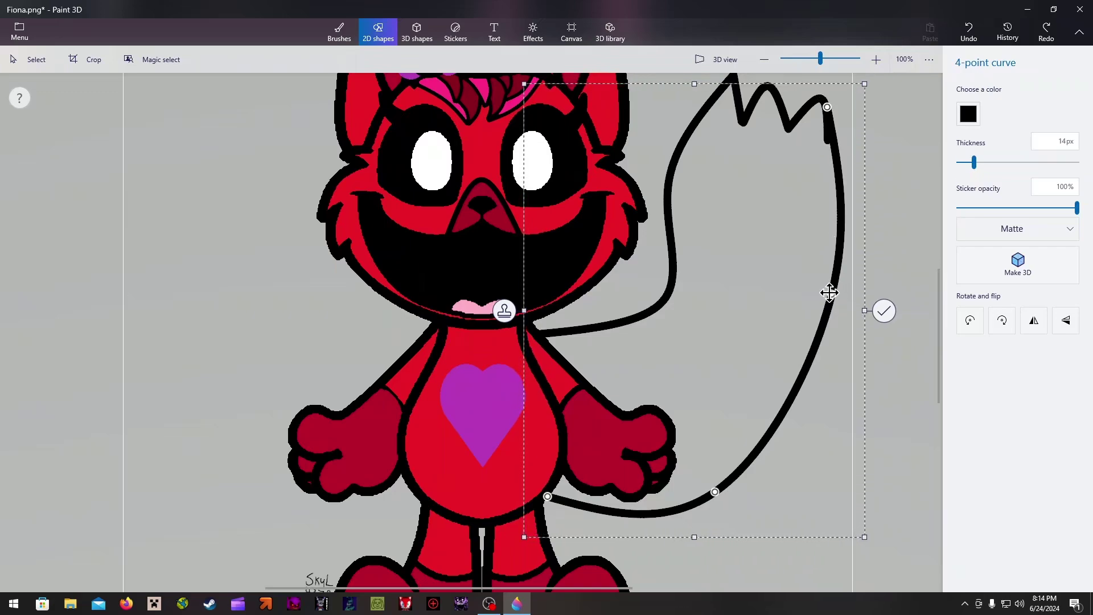
drag(827, 292, 811, 285)
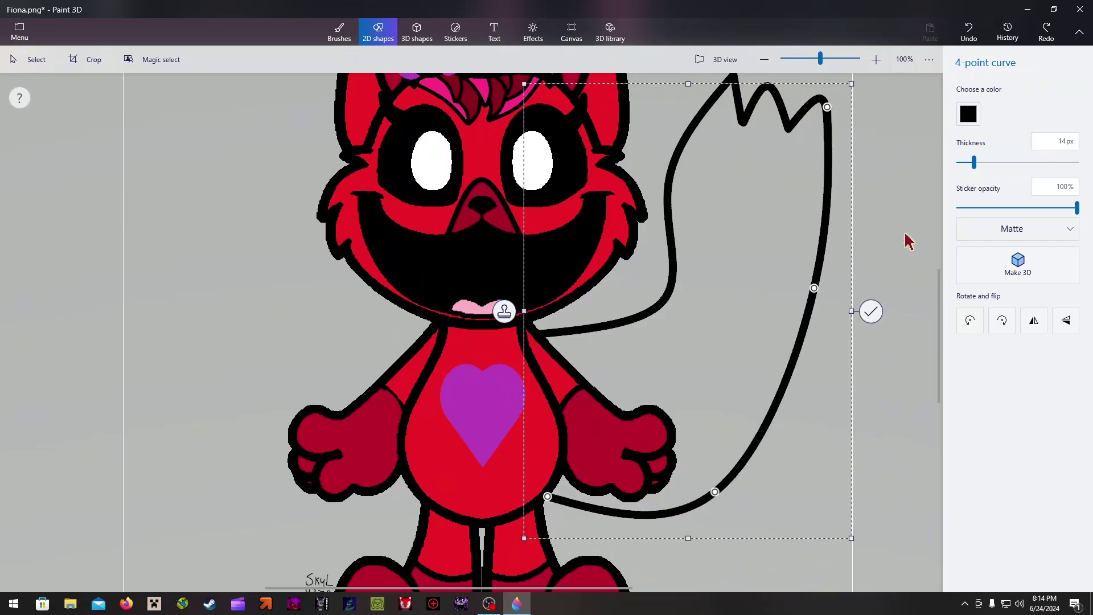
click(916, 227)
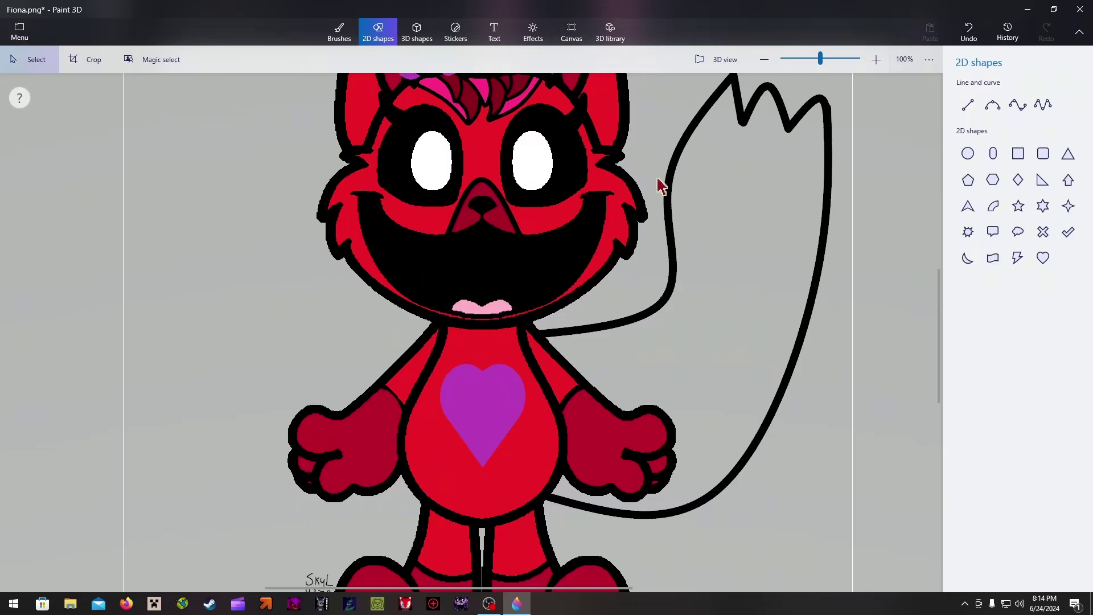
Fill the tail with the bright red used on the body.
click(339, 33)
click(1069, 501)
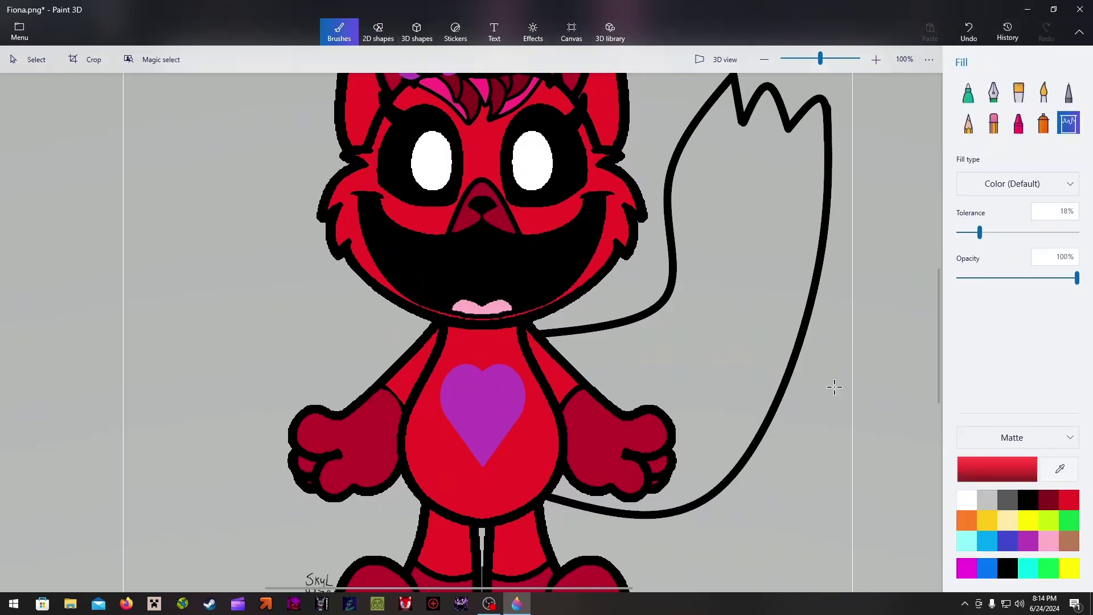
click(759, 238)
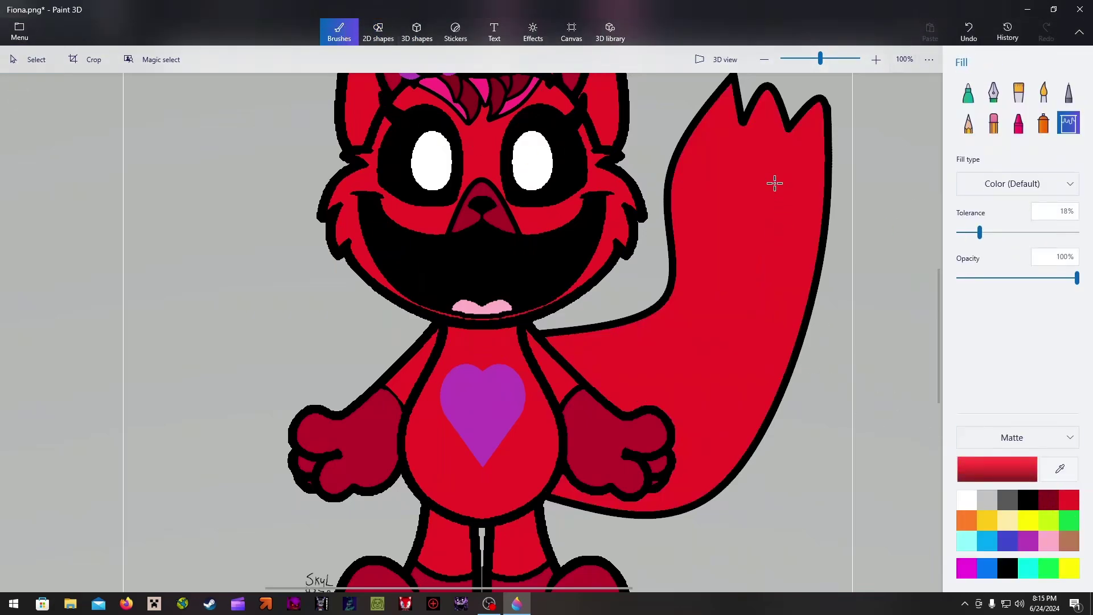
Draw a straight 14 px white line across the tail below its pointed tufts and fill the tip above it with white.
scroll(775, 181, up, 3)
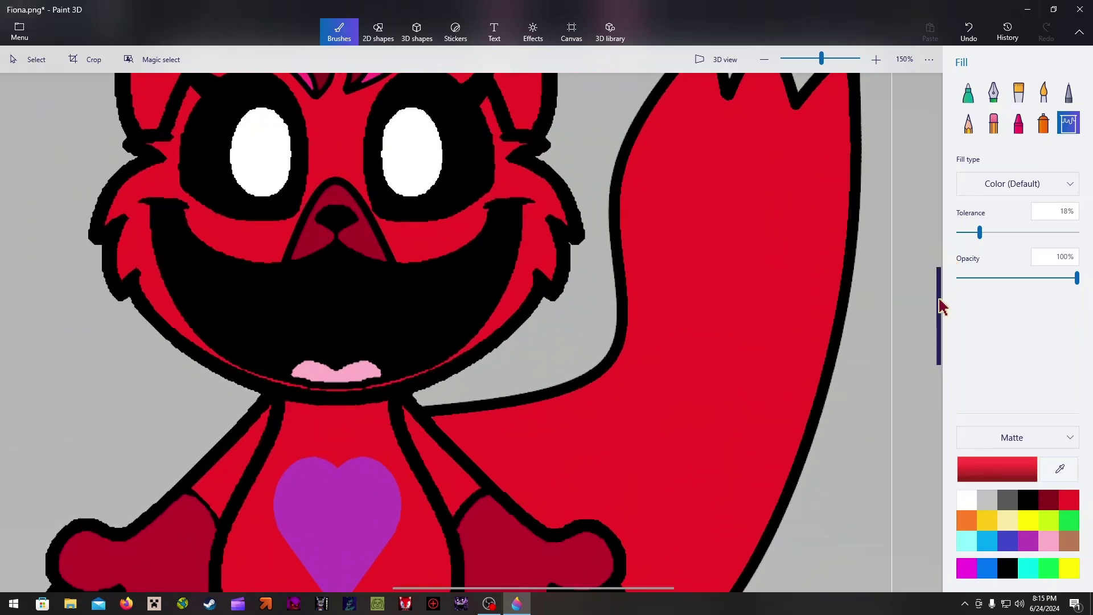
scroll(940, 306, up, 2)
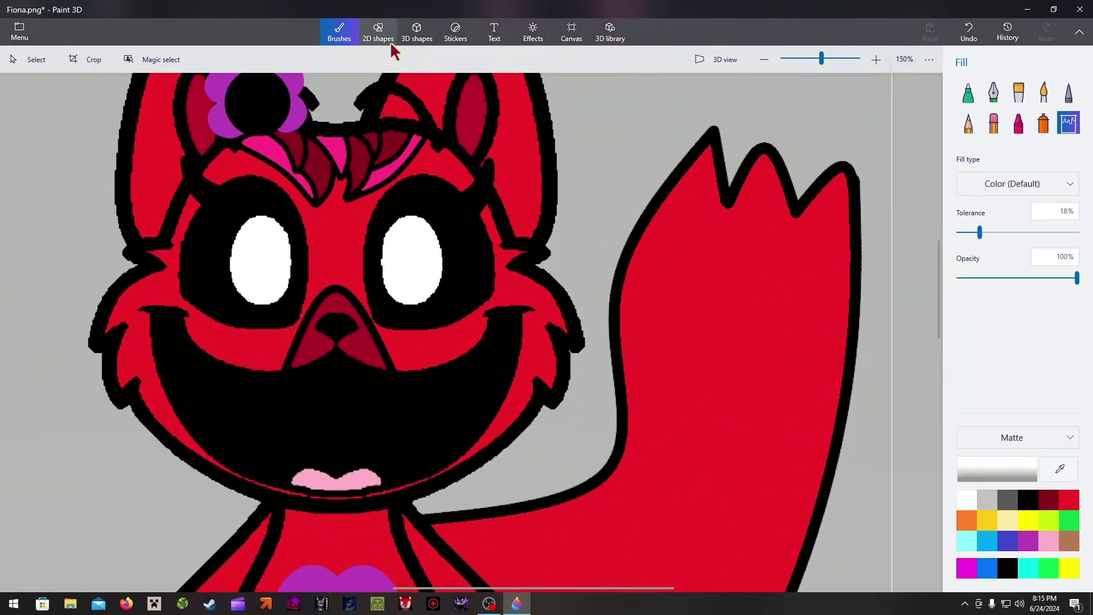
click(378, 31)
click(968, 104)
drag(637, 243, 852, 306)
click(969, 112)
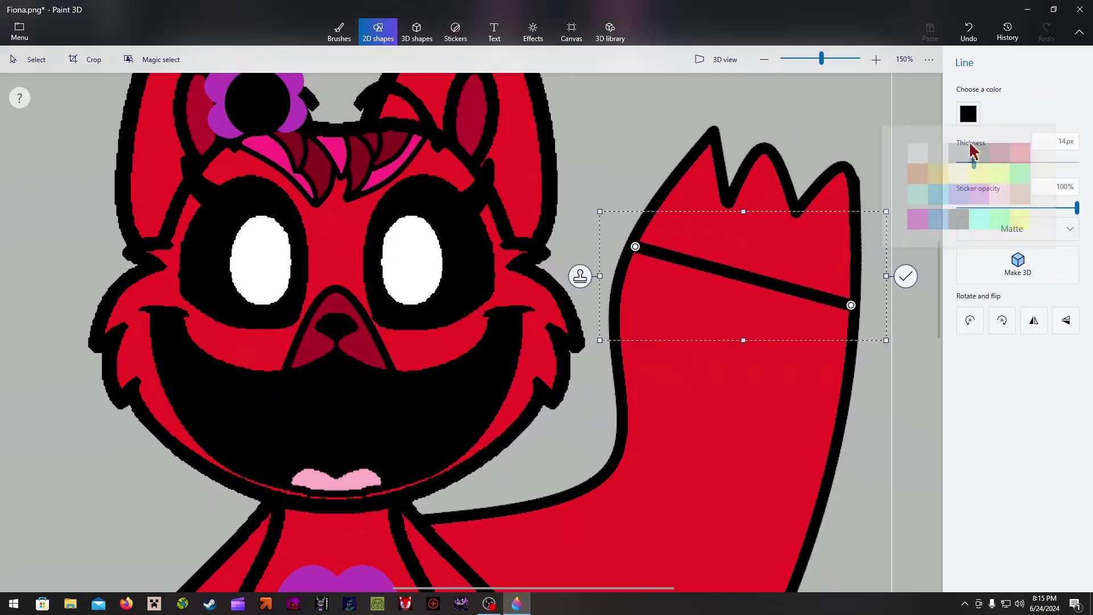
click(915, 154)
click(808, 124)
click(338, 29)
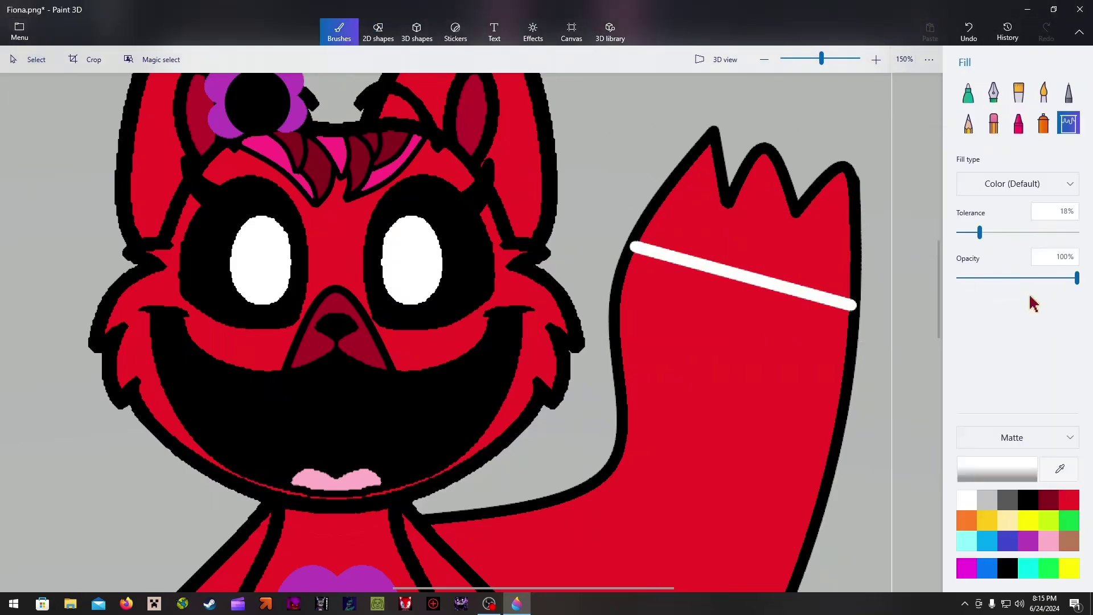
click(755, 247)
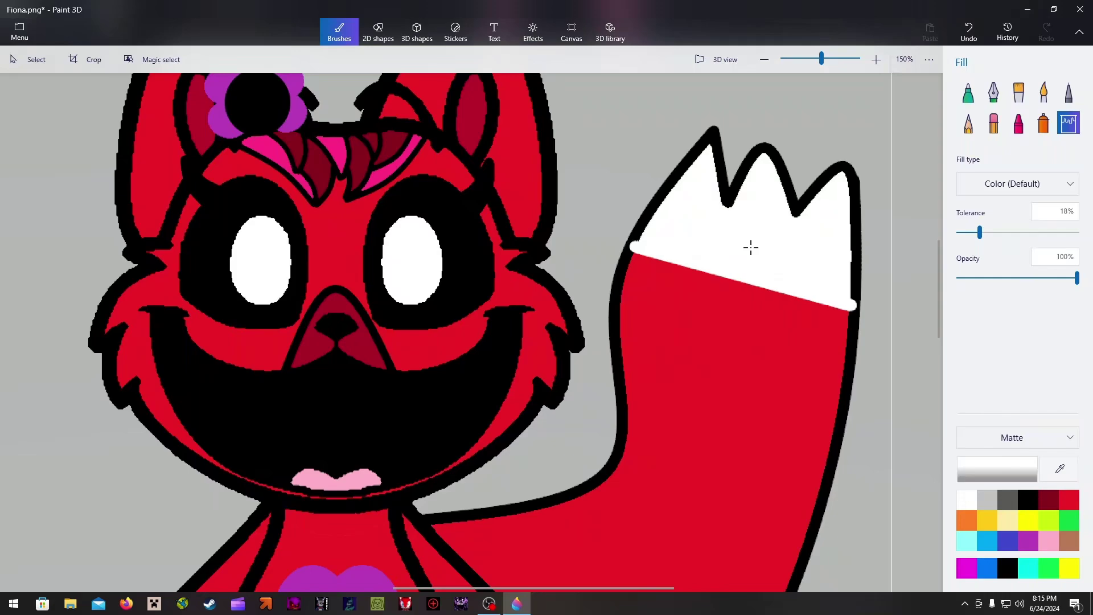
Fill the background around the character with light blue, including the area between the ears and the area beside the body opposite the tail.
scroll(440, 337, down, 5)
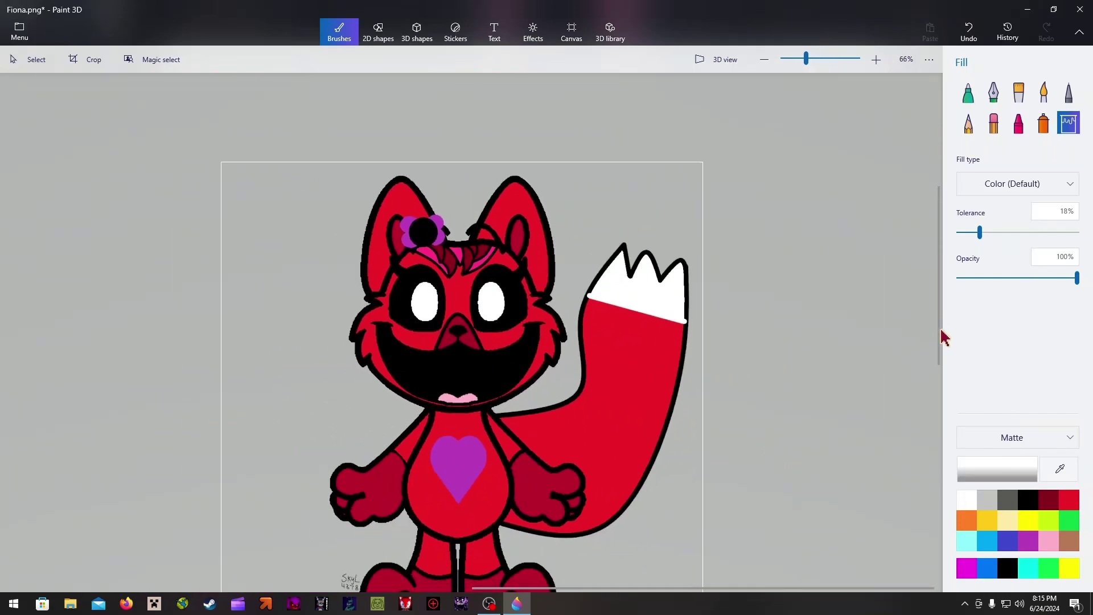
drag(942, 337, 936, 386)
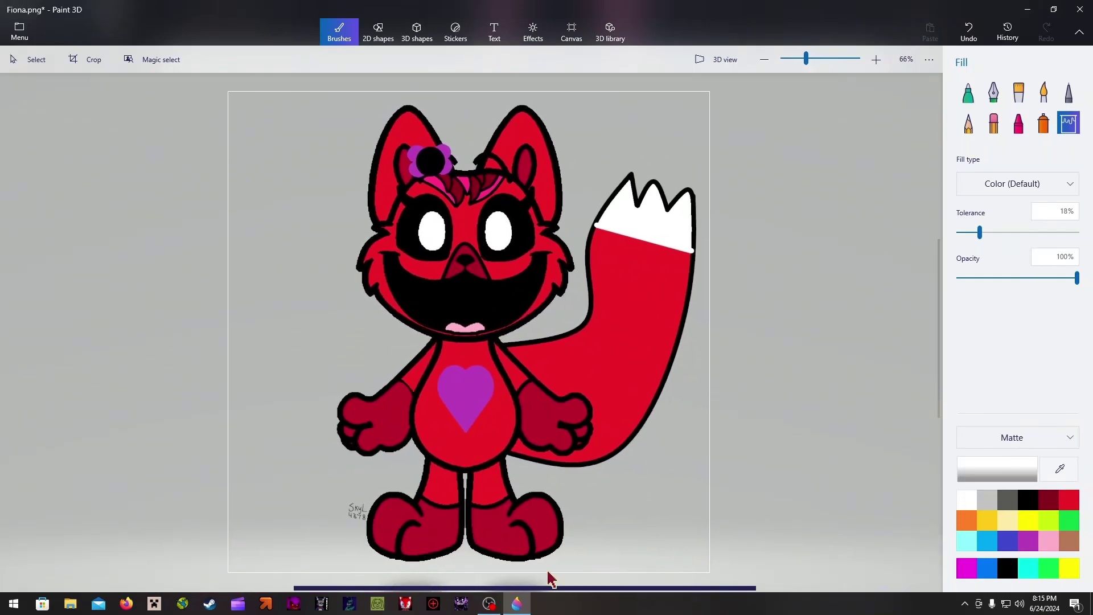
drag(550, 579, 302, 571)
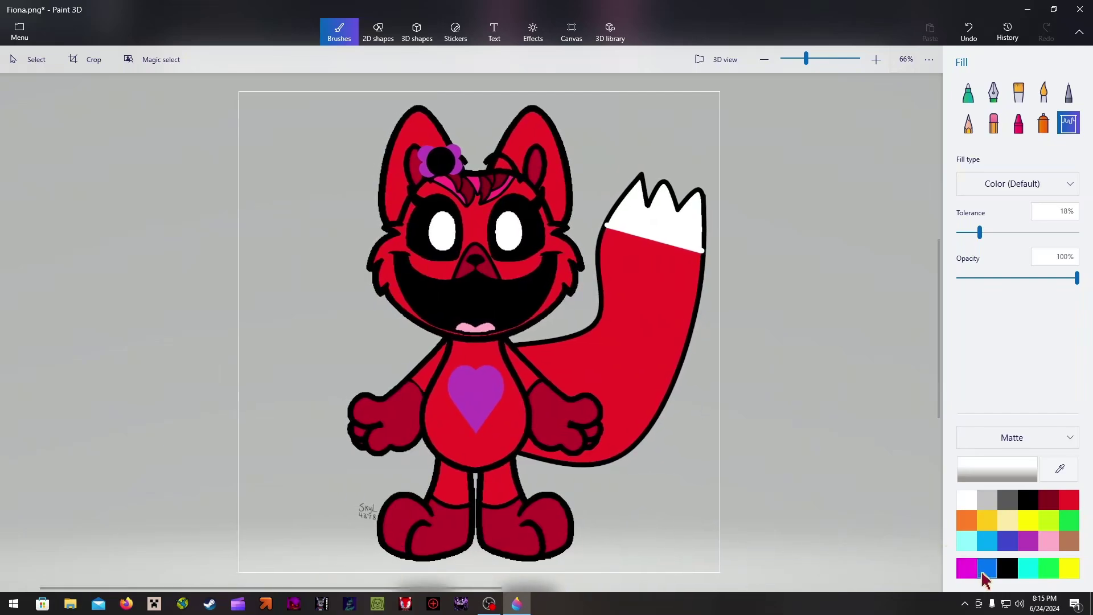
click(984, 577)
click(987, 541)
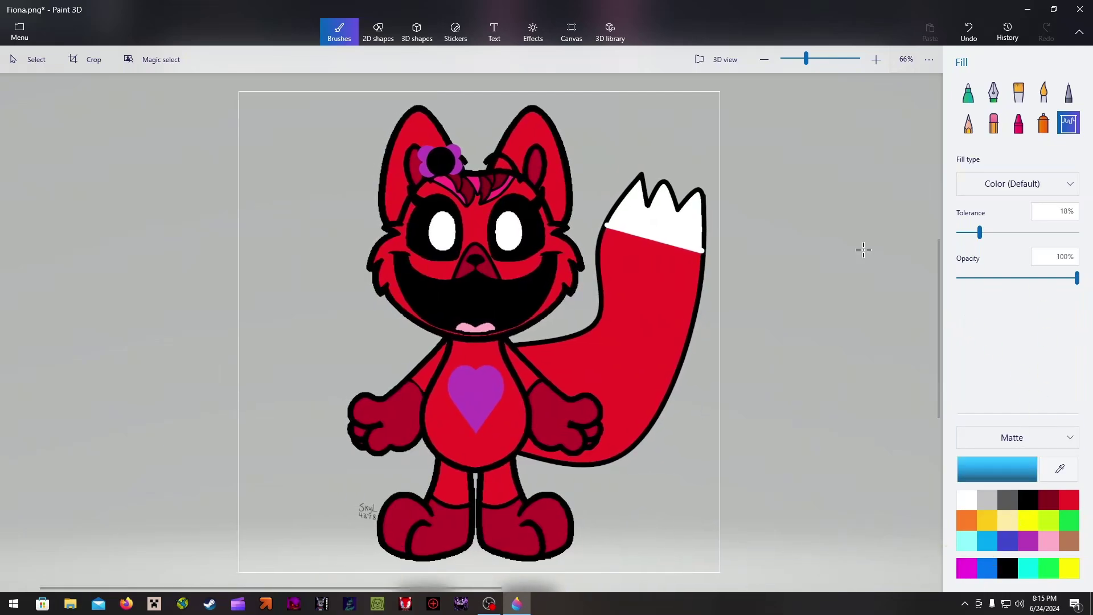
click(624, 137)
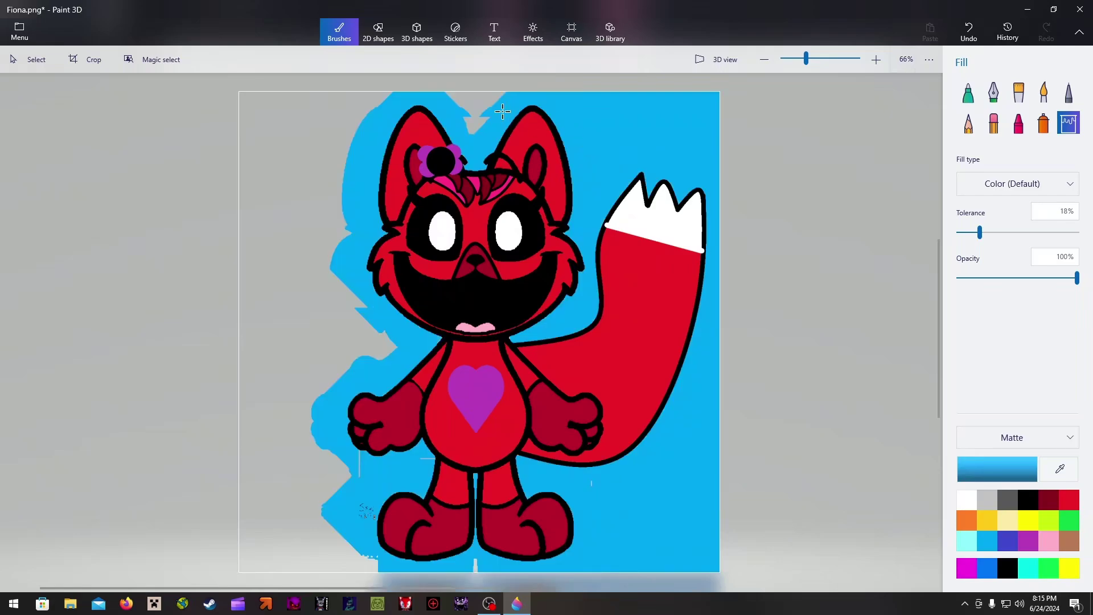
click(465, 114)
click(275, 157)
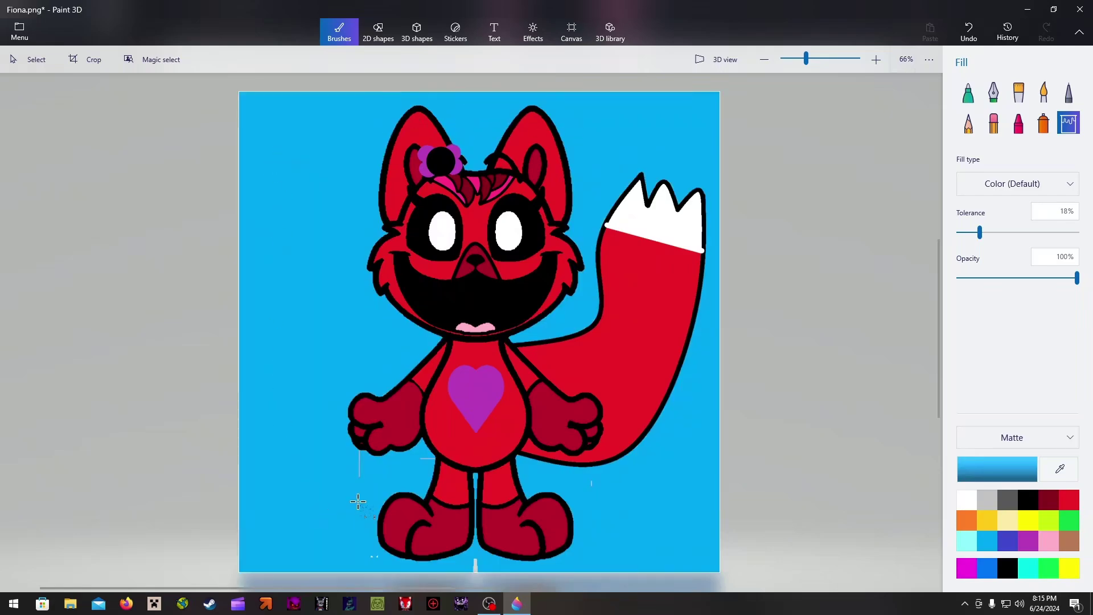